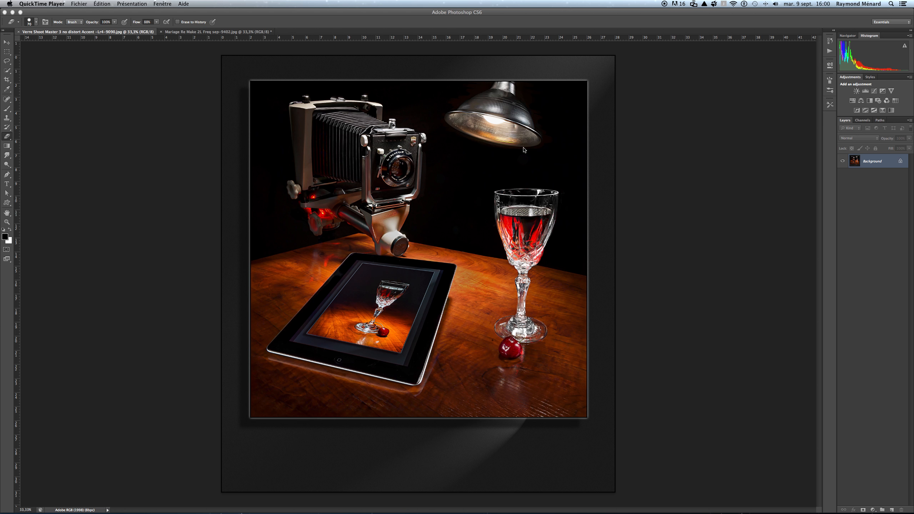
On a new layer, stamp the 1356 px signature brush in black in the border below the photo.
click(892, 511)
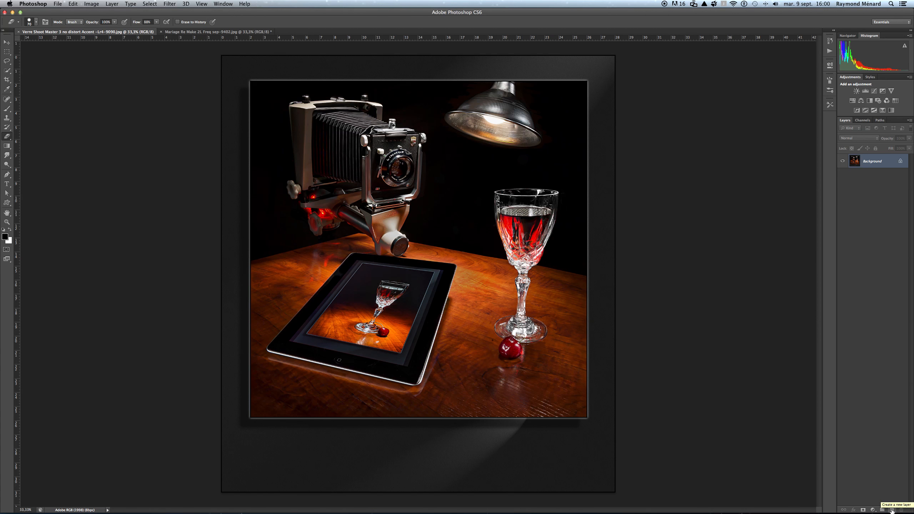
click(892, 511)
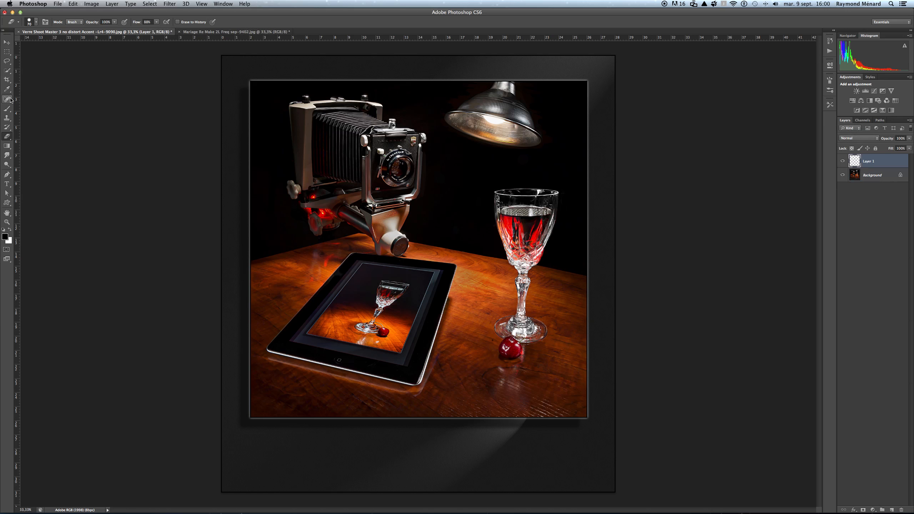
click(8, 109)
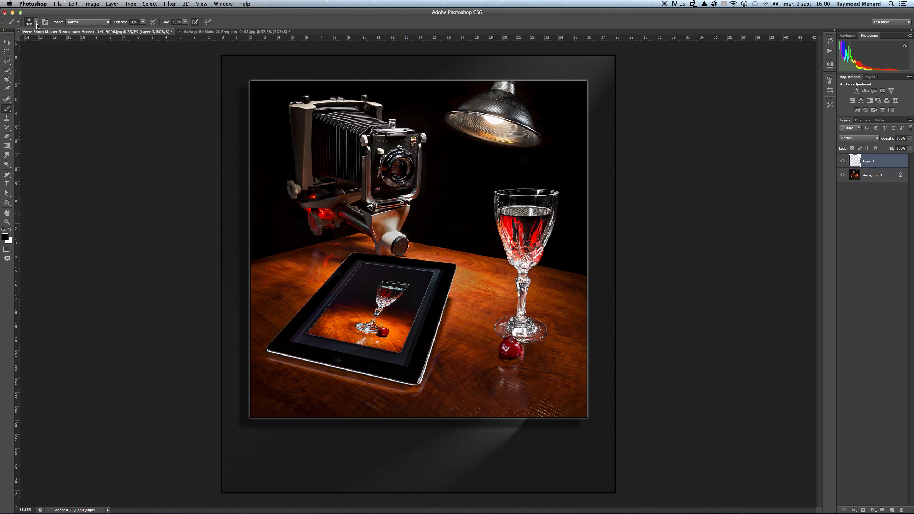
click(37, 25)
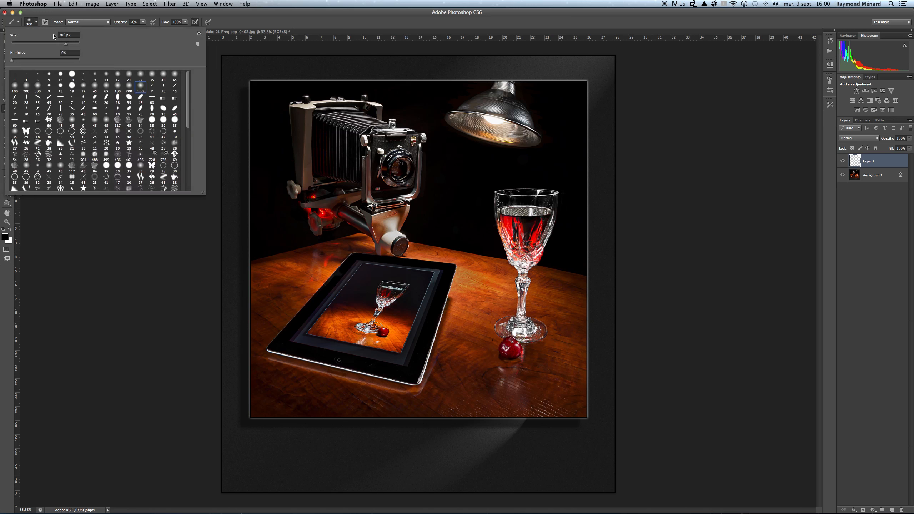
drag(188, 94, 189, 159)
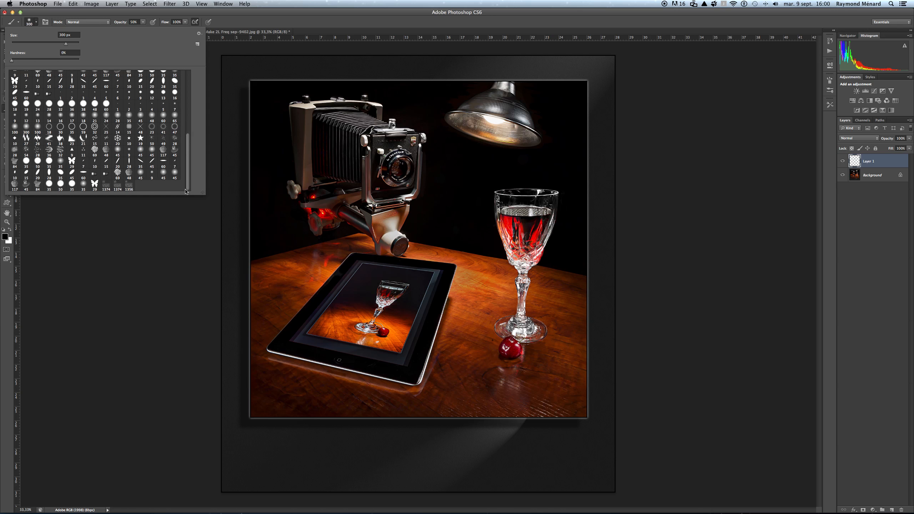
click(128, 185)
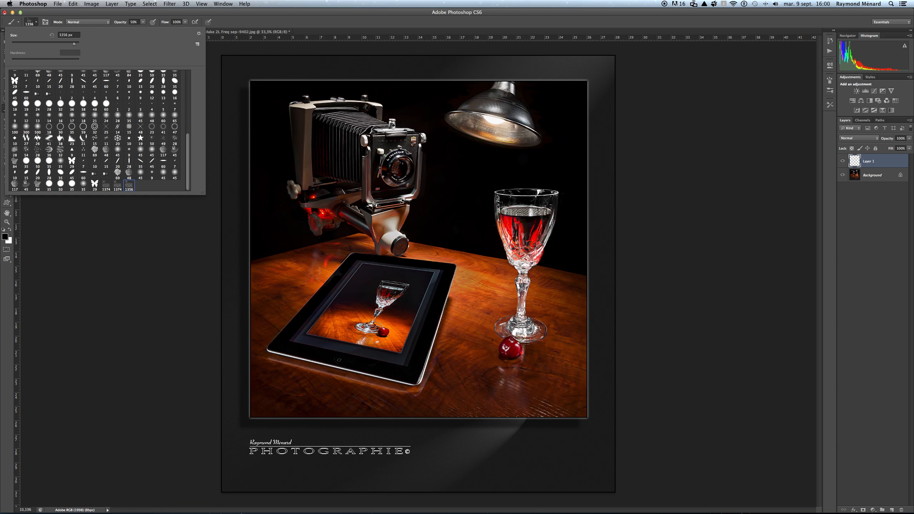
key(Return)
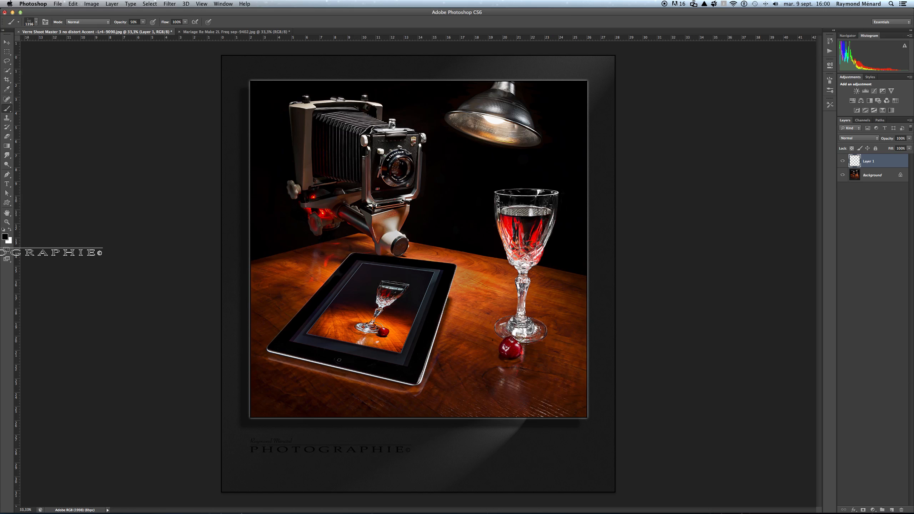
Invert the signature layer from black to white, and invert it back to black.
click(6, 249)
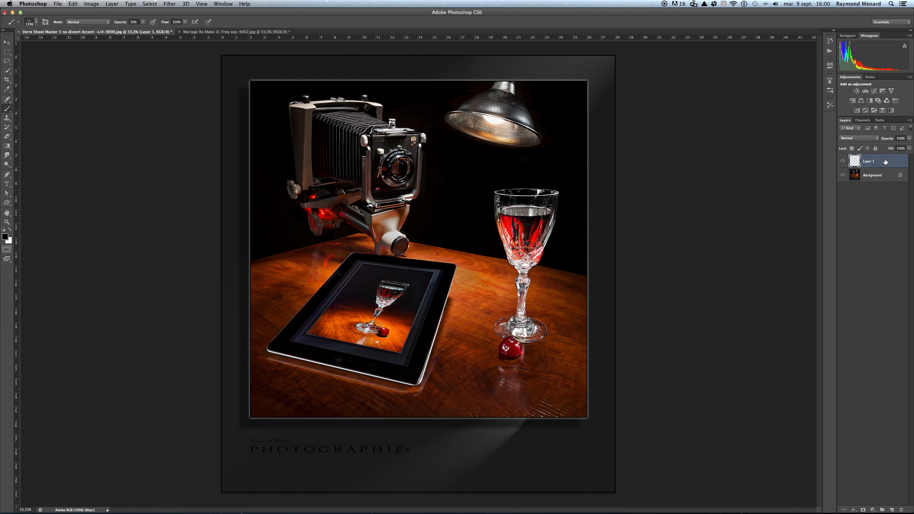
key(super+i)
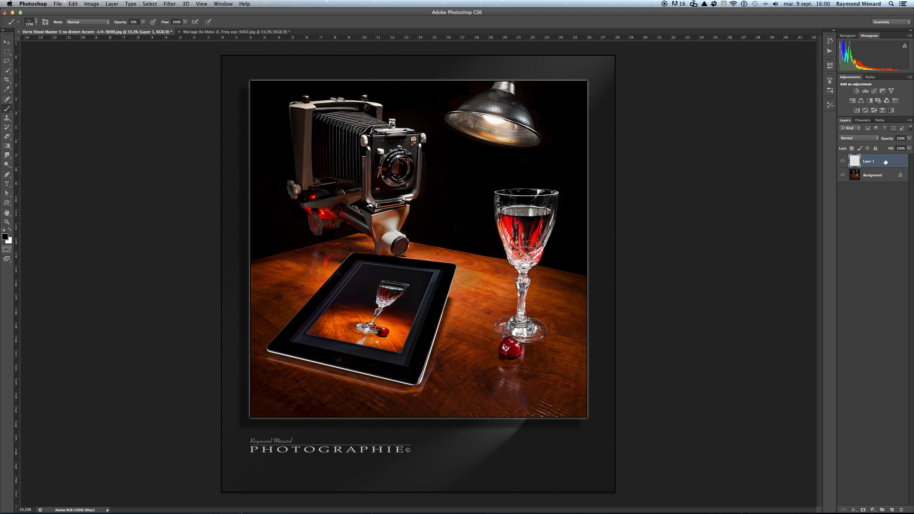
key(super+i)
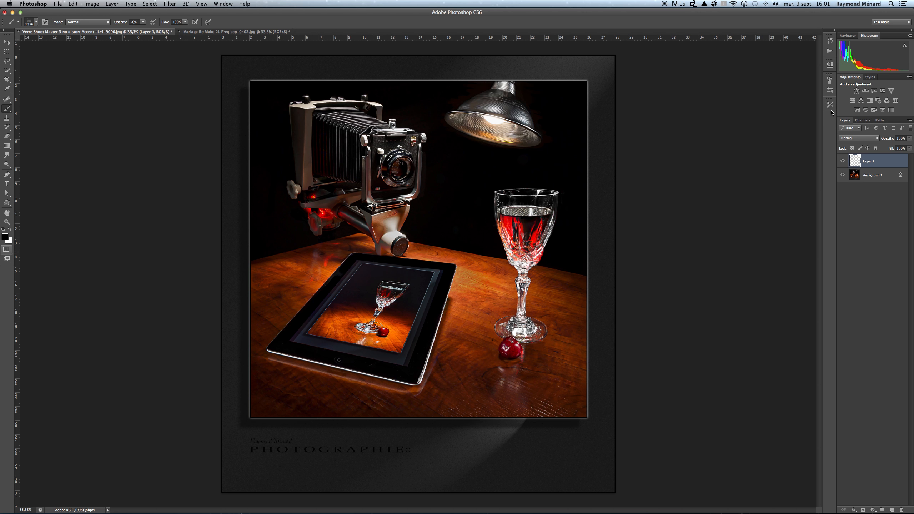
Display the saved tool presets for the Brush tool.
click(223, 5)
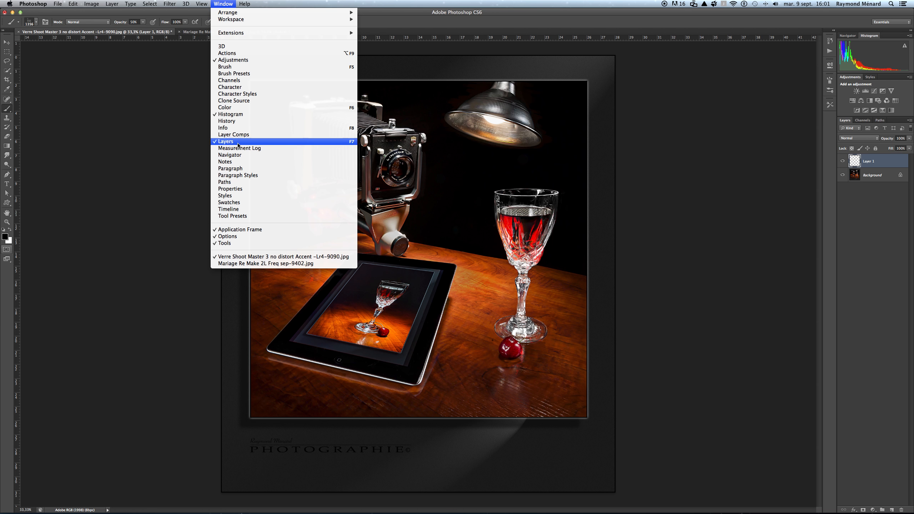
click(232, 217)
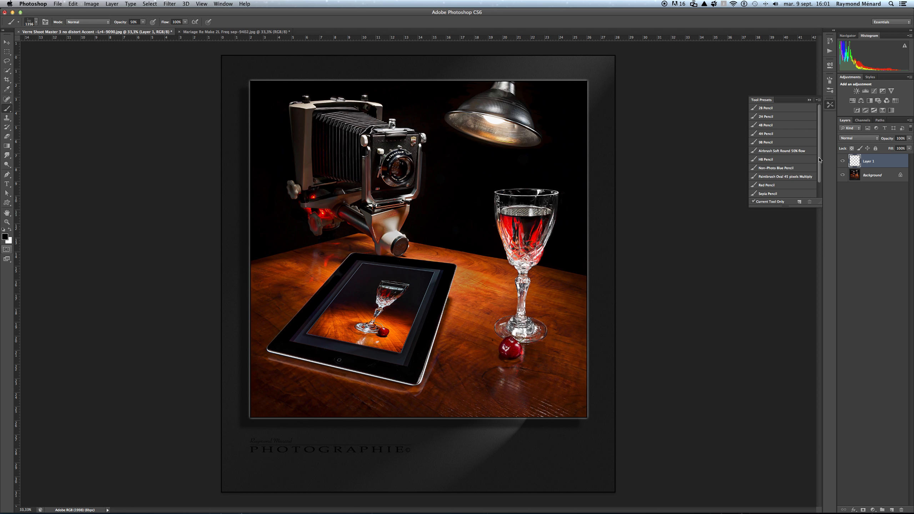
mouse_move(819, 160)
mouse_down()
mouse_move(819, 176)
mouse_move(815, 157)
mouse_up()
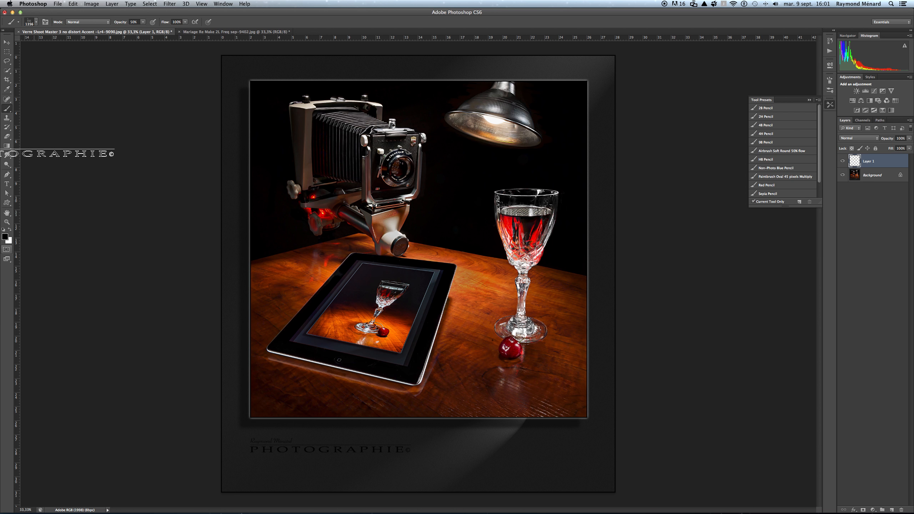
Examine the presets offered for the Smudge, Dodge, Pen and Path Selection tools, and return to the Brush tool.
click(7, 155)
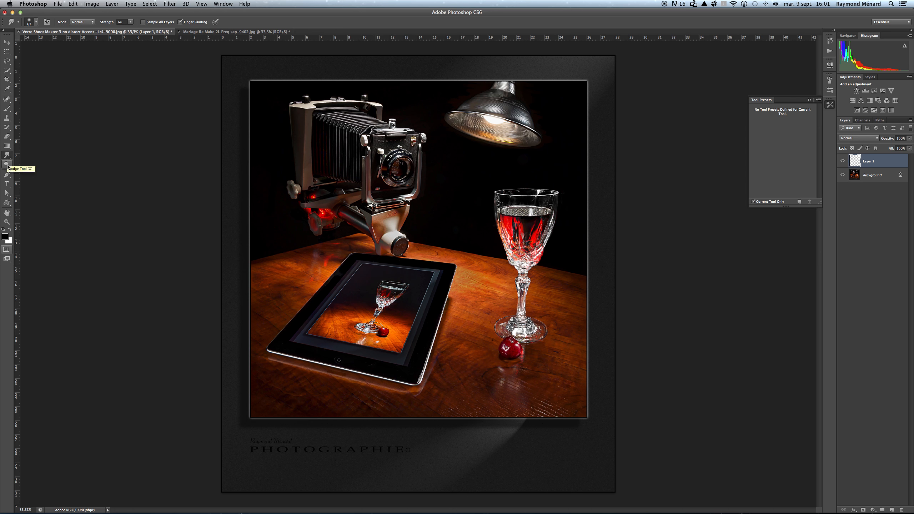
click(7, 165)
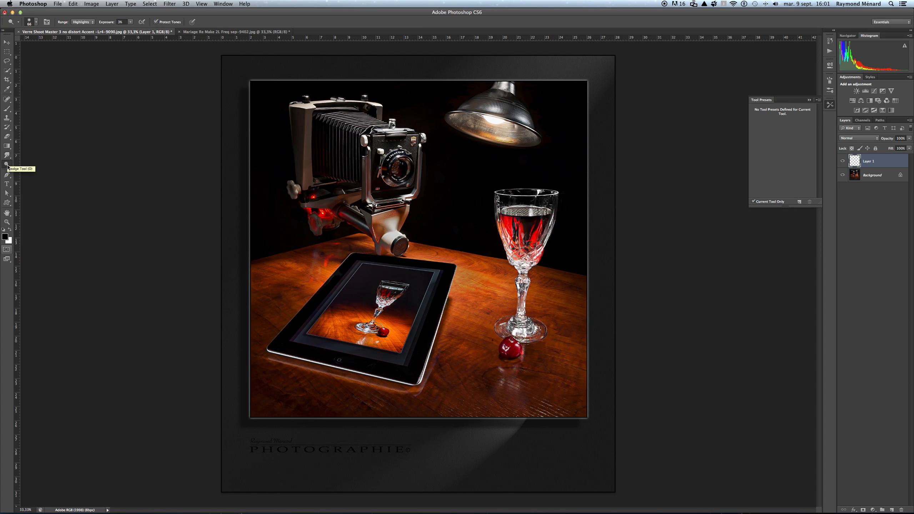
click(7, 175)
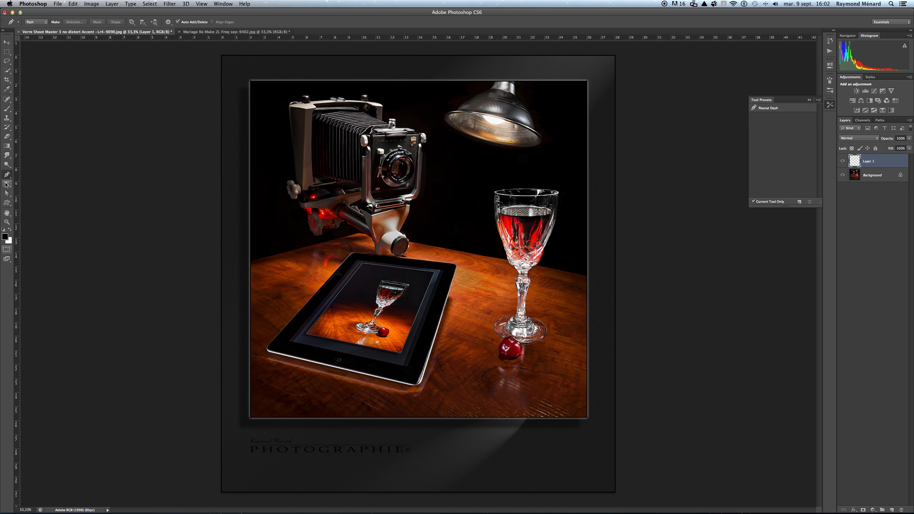
click(7, 184)
key(a)
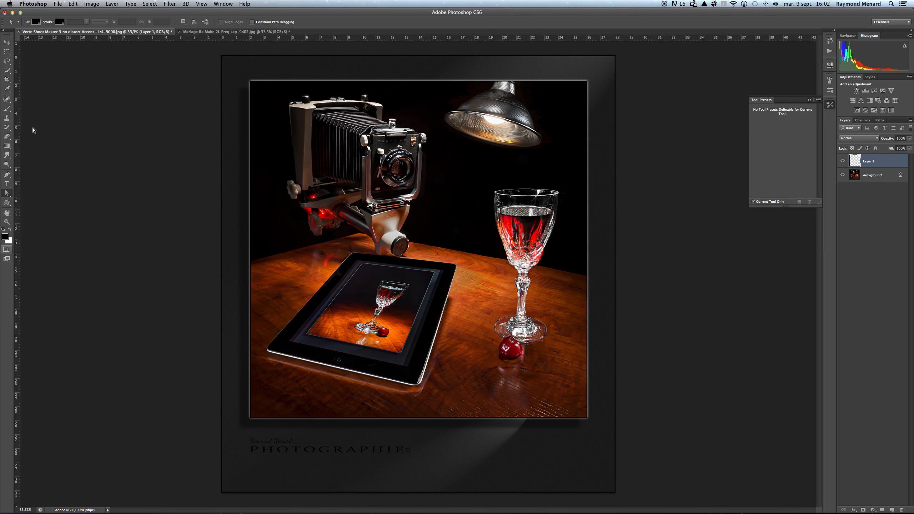
click(7, 110)
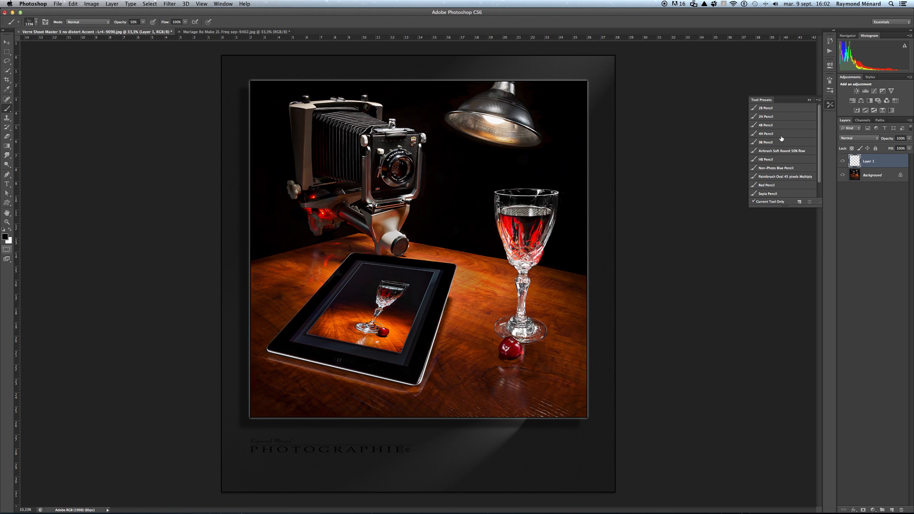
Look through the presets of all tools, and limit the list to the current tool again.
click(753, 203)
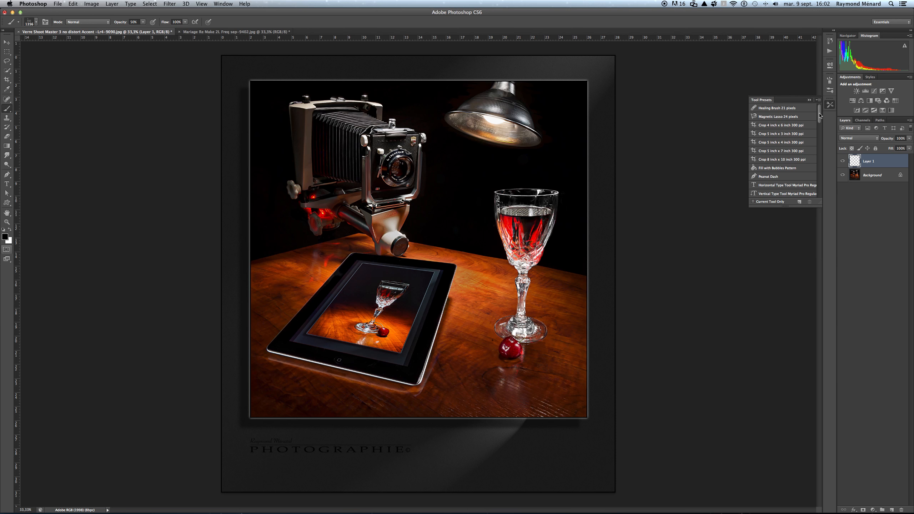
drag(821, 116, 820, 192)
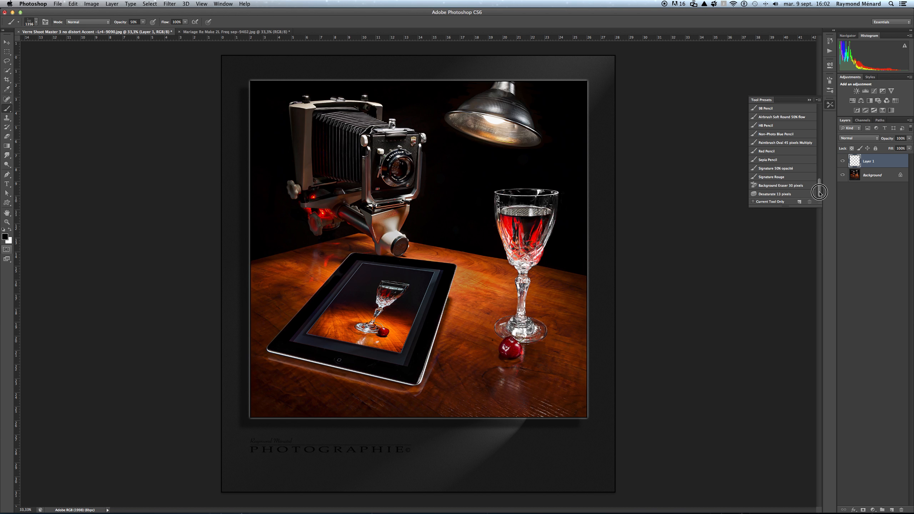
drag(820, 192, 810, 125)
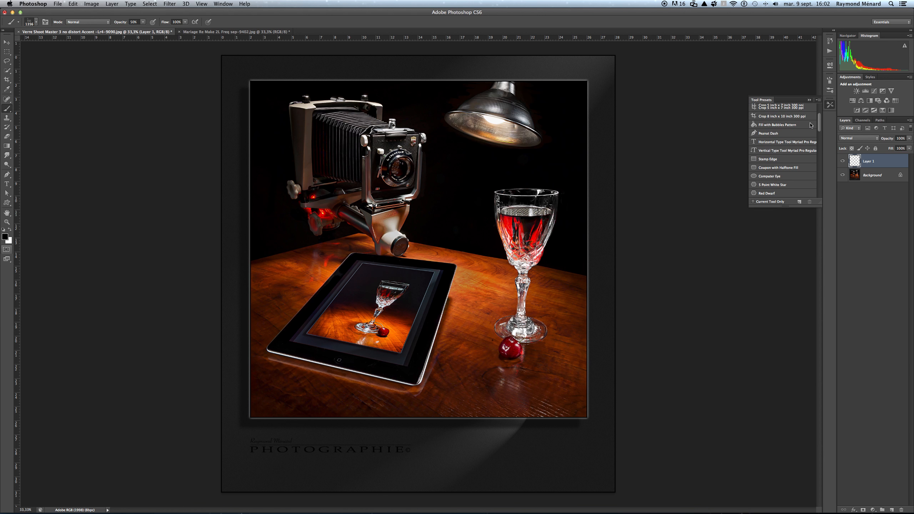
click(754, 202)
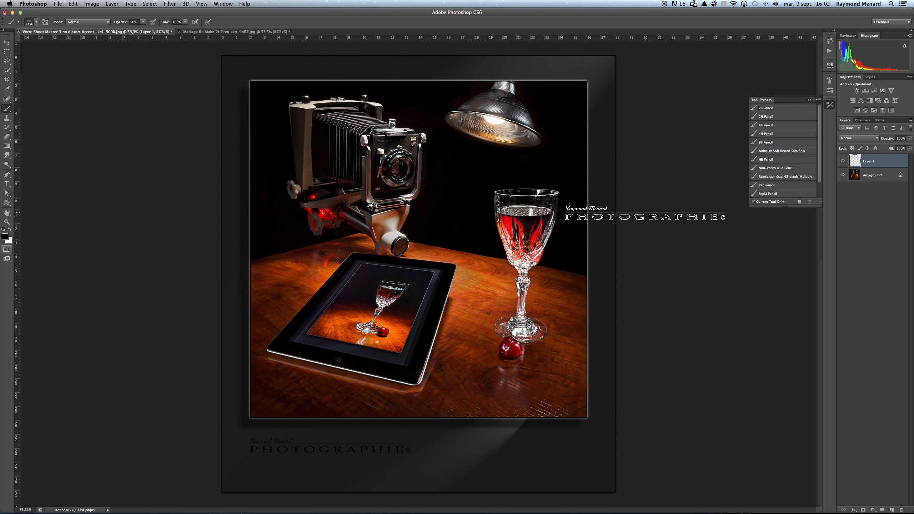
Undo the signature stamp and its layer, and add a fresh empty layer.
key(super+z)
key(super+z)
key(super+z)
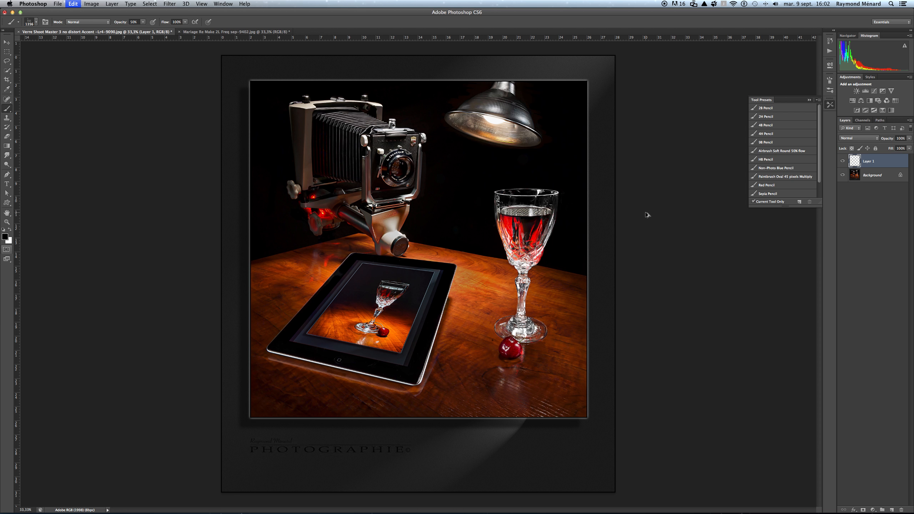
key(alt+super+z)
key(alt+super+z)
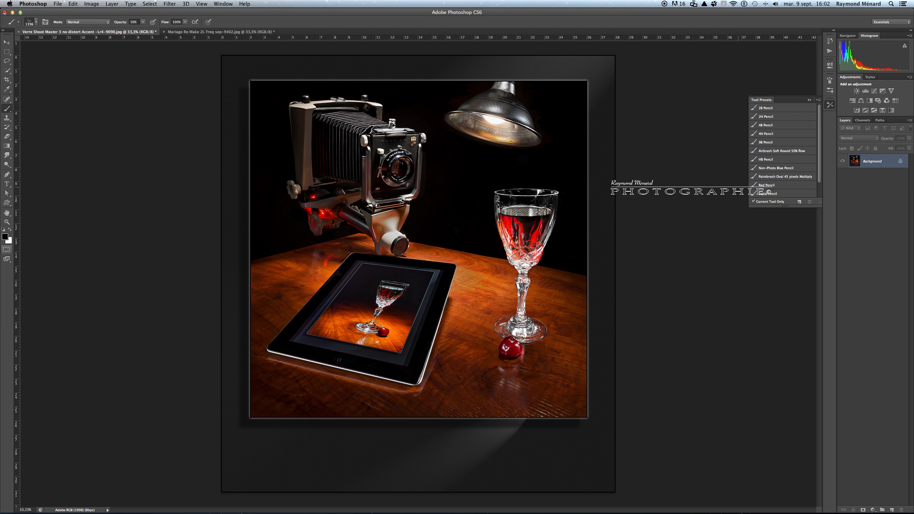
click(892, 510)
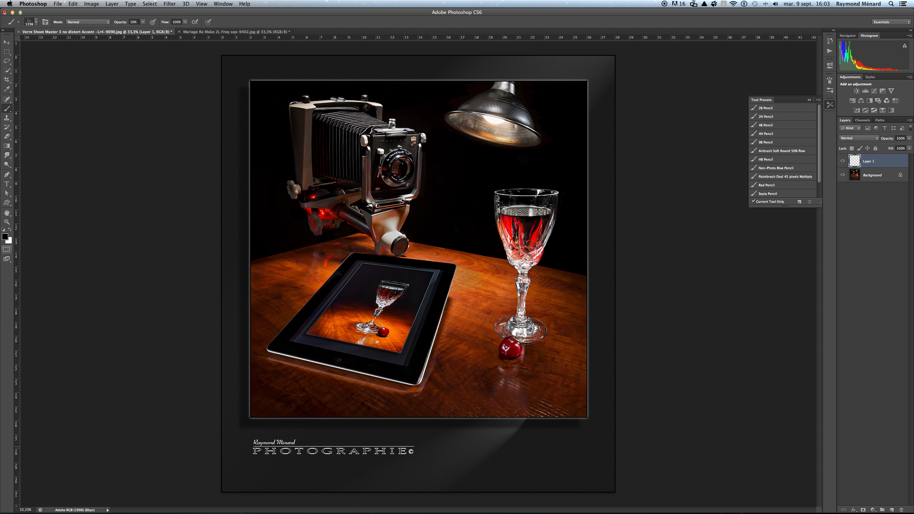
Stamp the black signature below the photo and again across the tabletop, and undo both stamps.
click(334, 446)
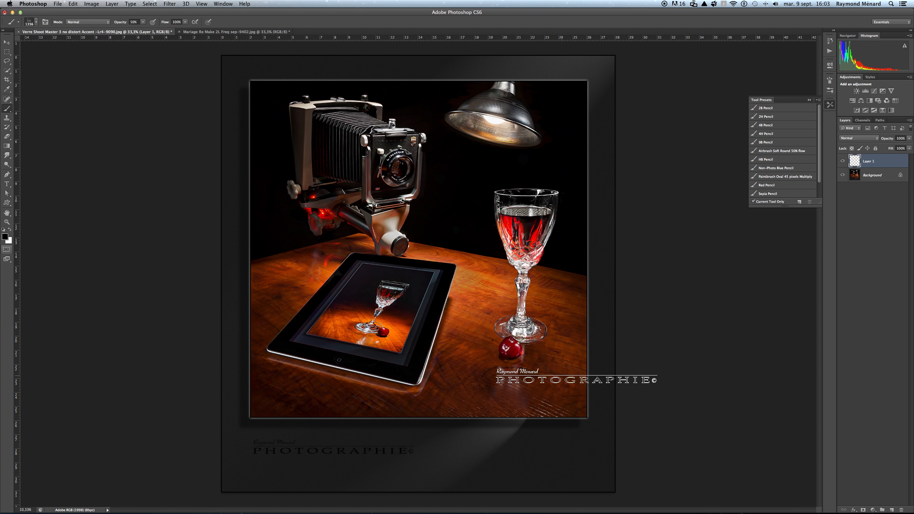
click(496, 291)
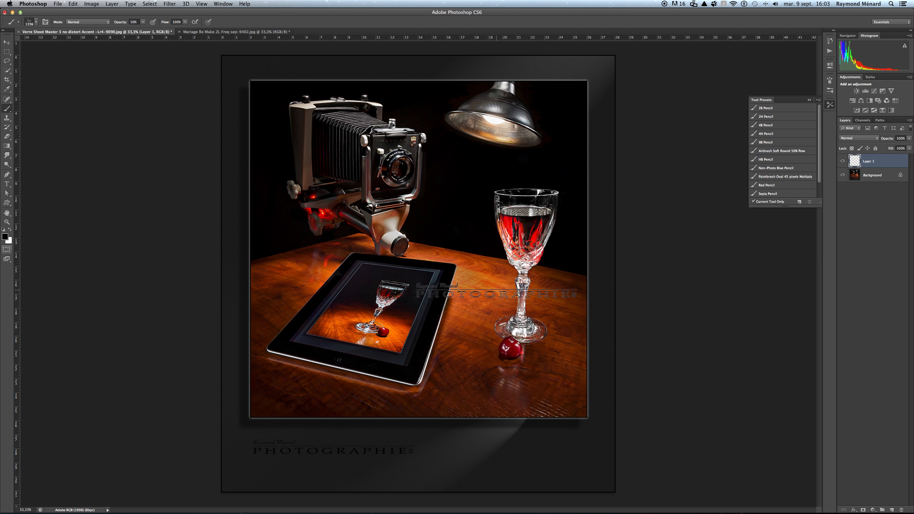
key(super+z)
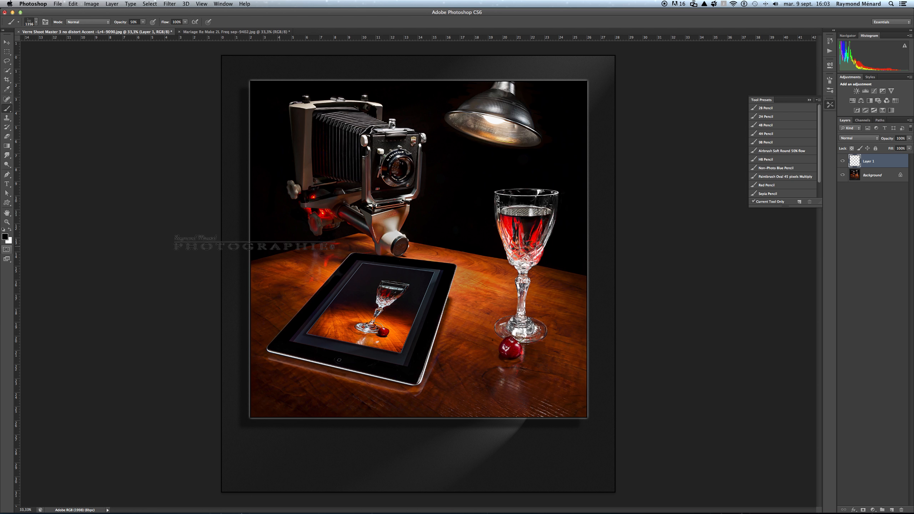
Set the foreground color to red 910909 and stamp the signature in the border below the photo.
click(5, 237)
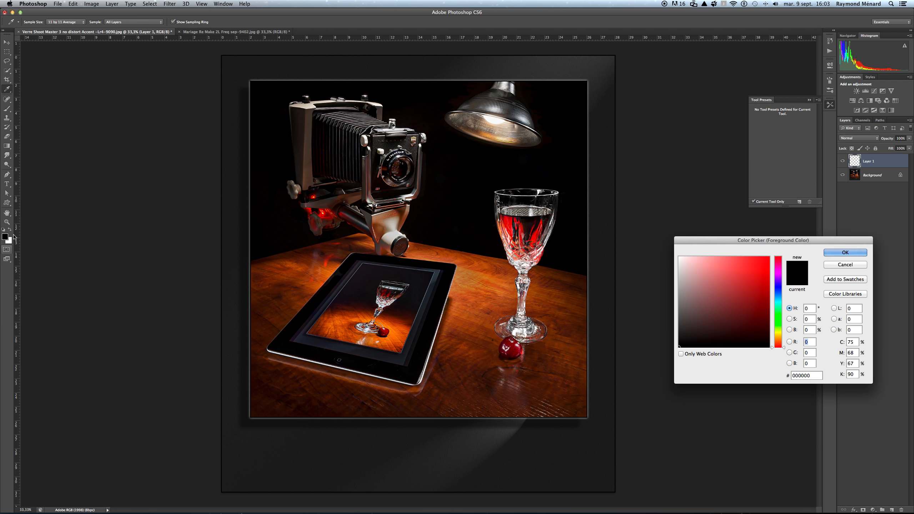
click(764, 295)
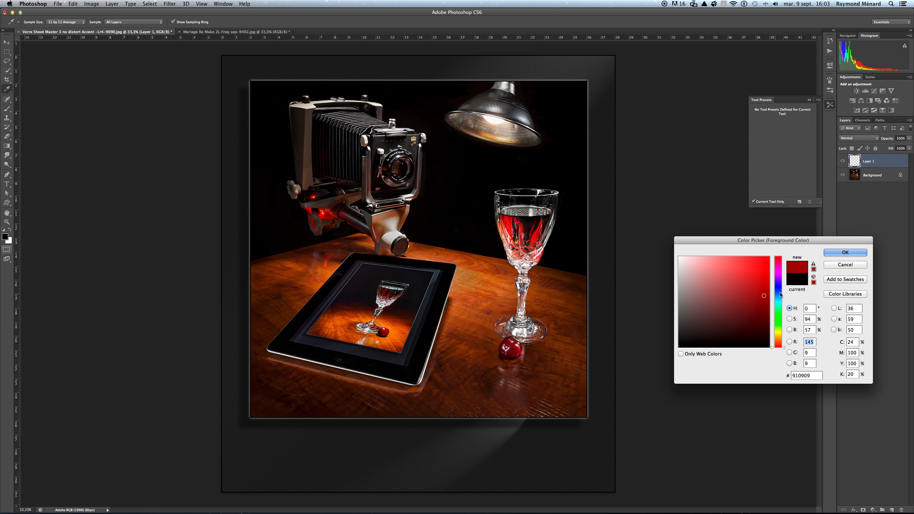
click(831, 253)
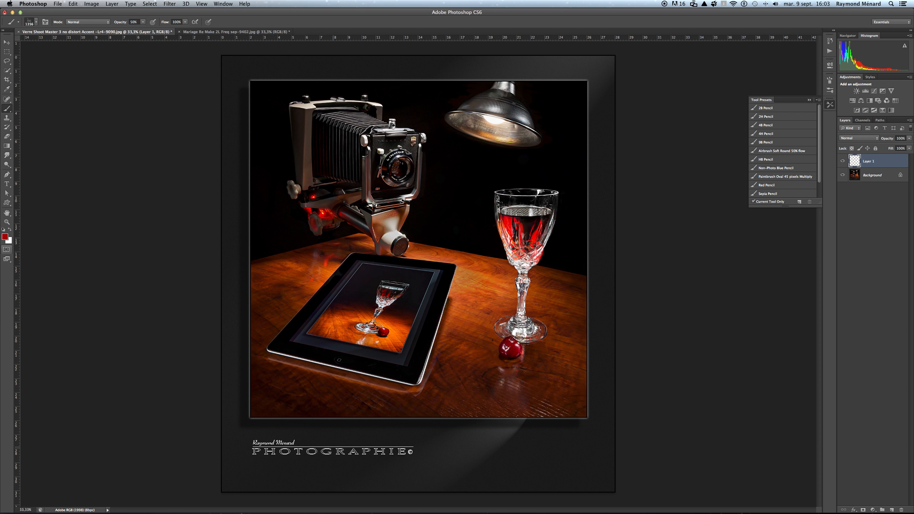
click(333, 447)
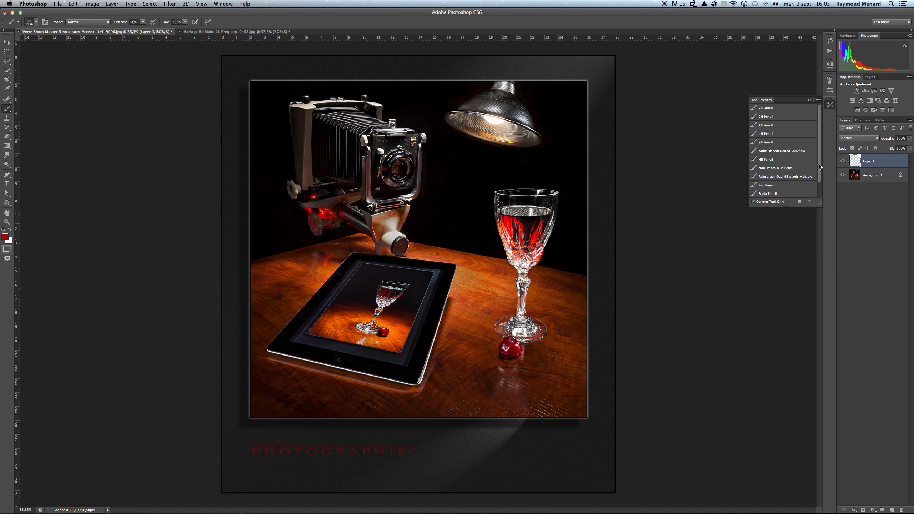
Save the red signature brush as a new tool preset named Signature rouge, with its color included.
scroll(819, 166, down, 2)
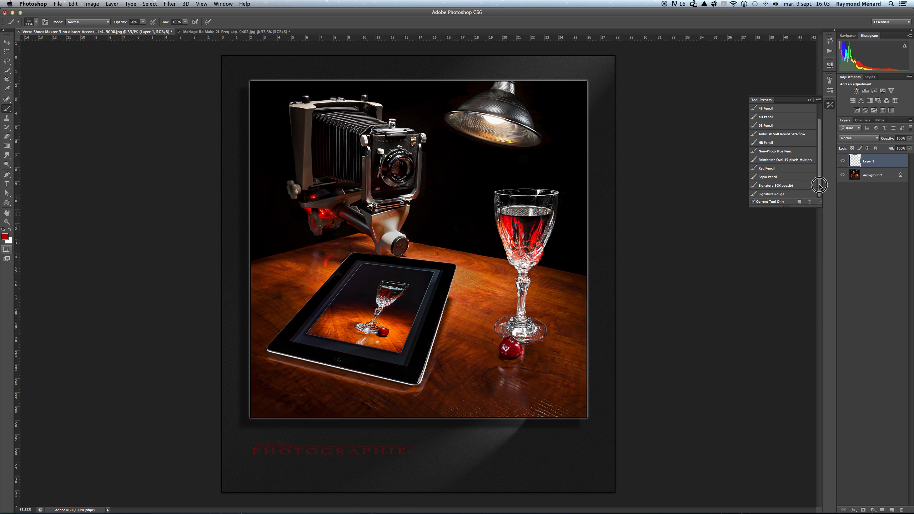
click(799, 203)
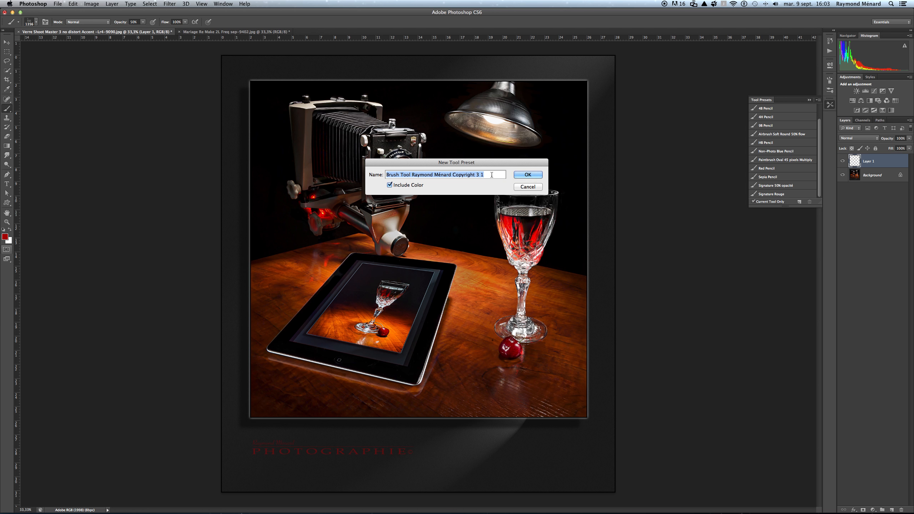
text(S)
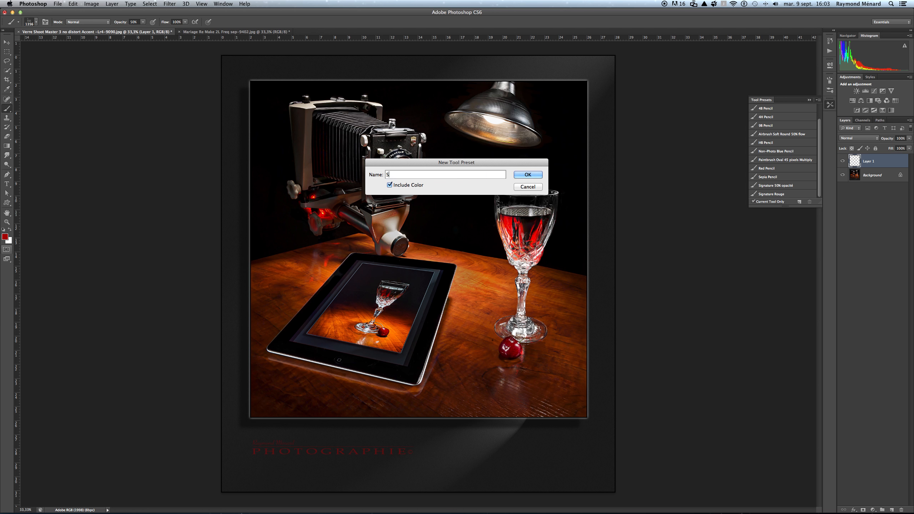
text(ignature rouge)
click(534, 176)
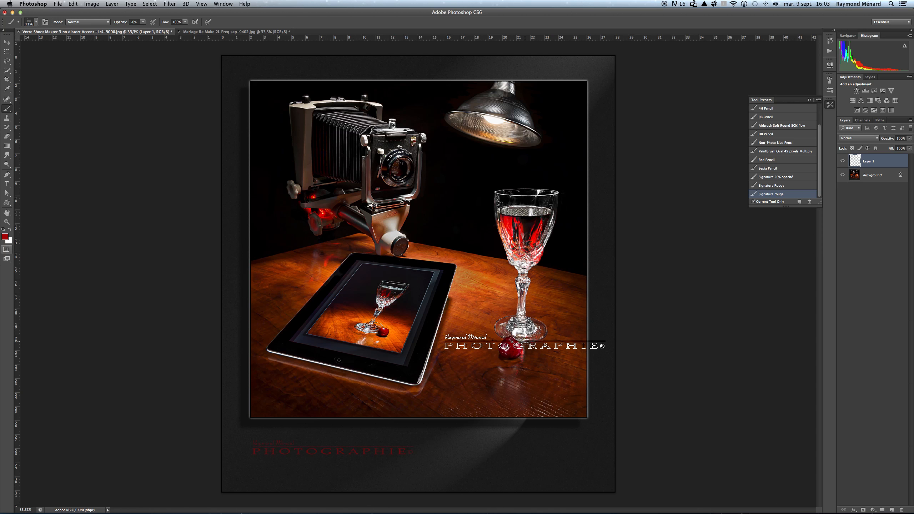
Undo the red signature stamp and set the foreground color to black and the background to white.
key(super+z)
click(11, 230)
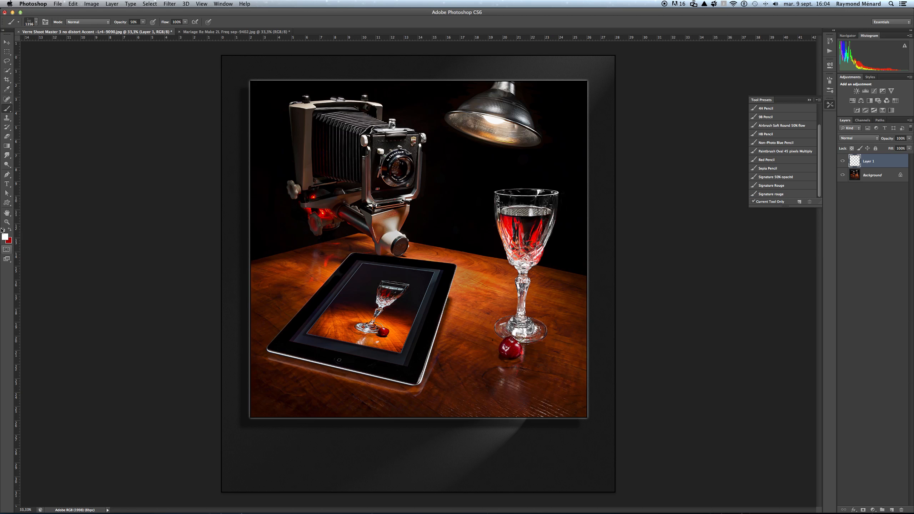
click(9, 229)
Check the brush tool's presets and tips, and switch to the 28 px elliptical brush tip.
click(18, 22)
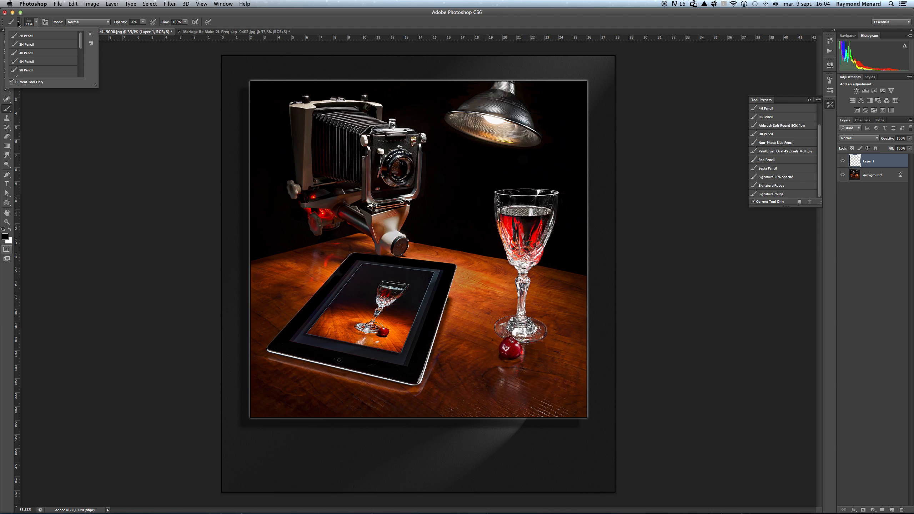
click(37, 22)
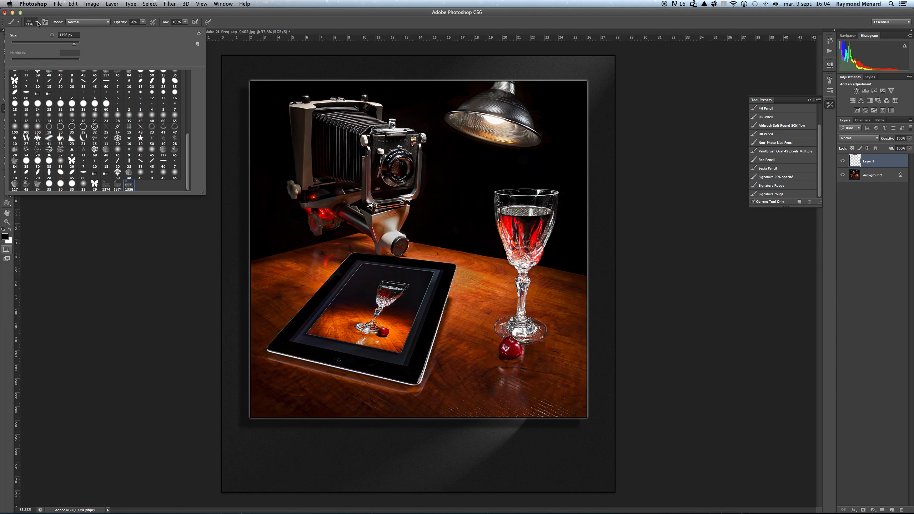
click(37, 23)
click(37, 23)
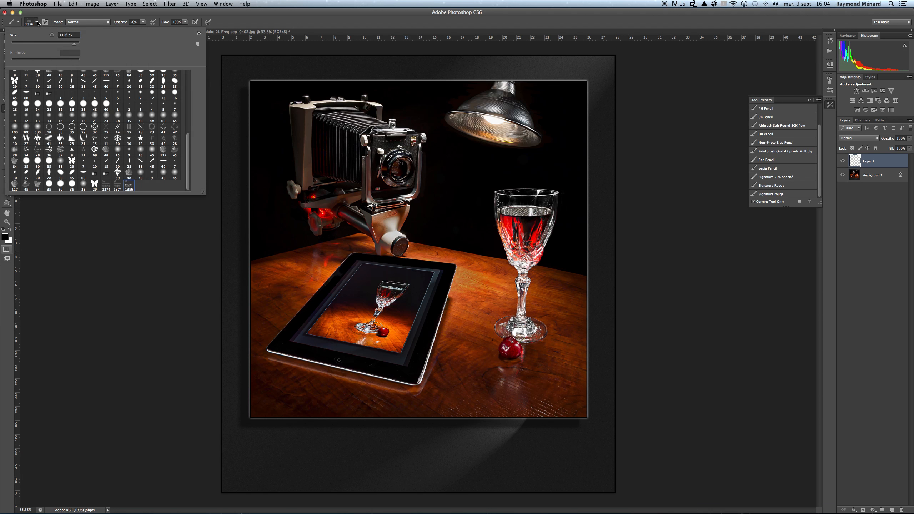
click(167, 84)
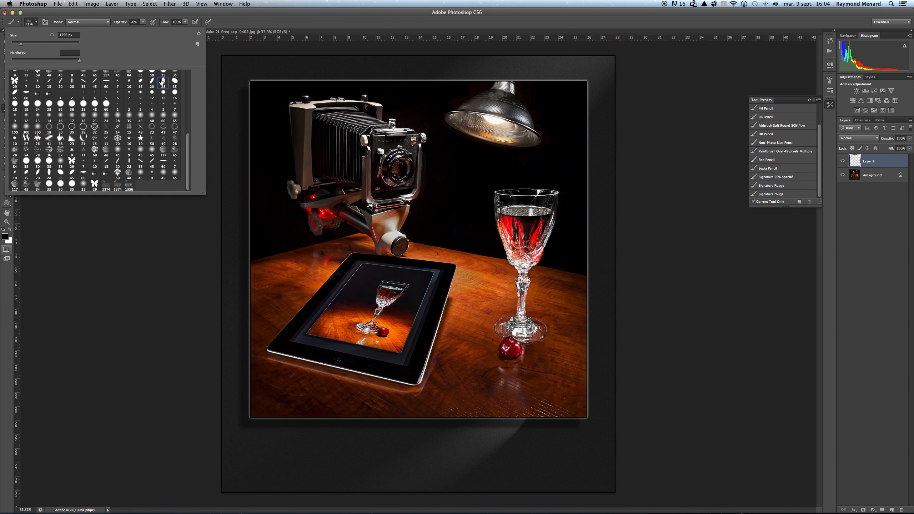
click(338, 48)
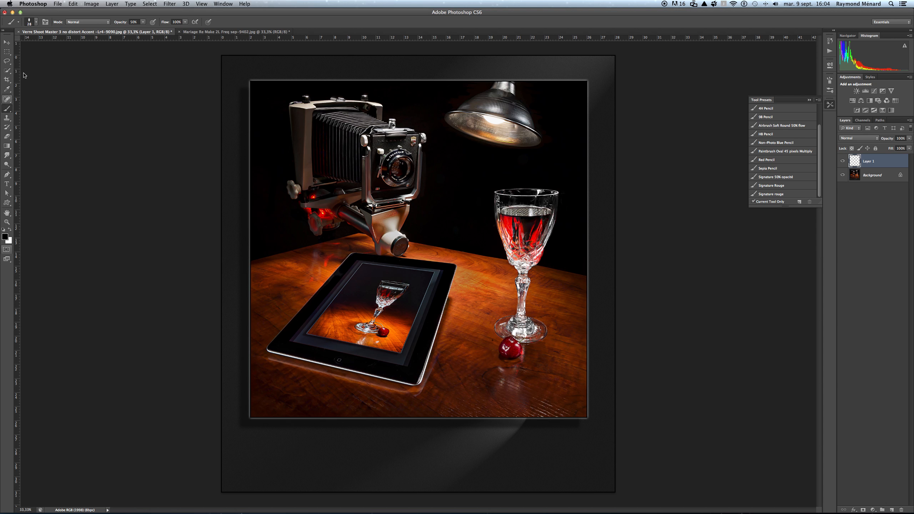
Switch the brush tip back to the 1356 px signature at the end of the brush list.
click(37, 23)
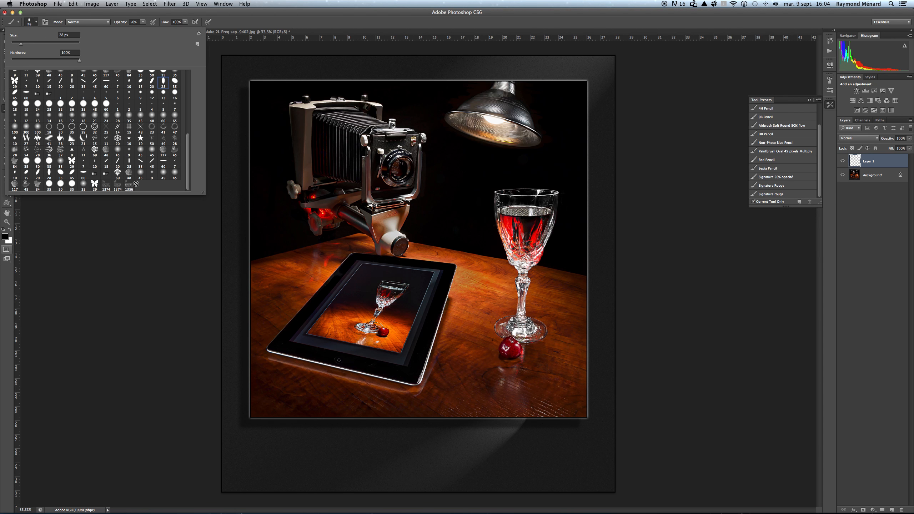
click(128, 185)
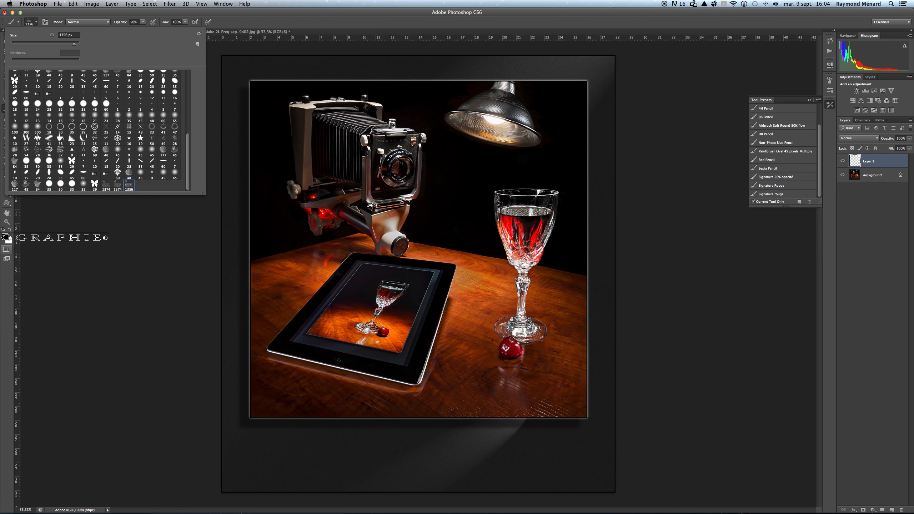
click(517, 214)
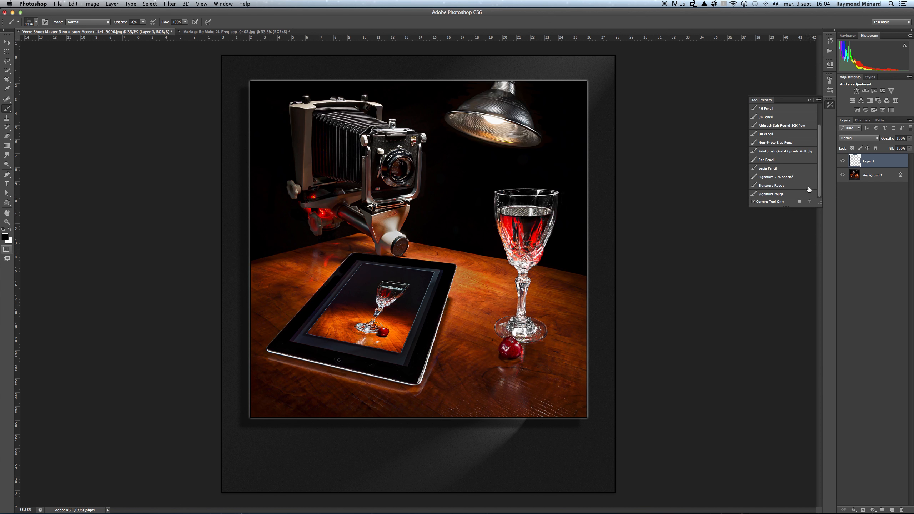
Load the Signature rouge preset, stamp the signature in the border below the photo, and undo the stamp.
click(766, 193)
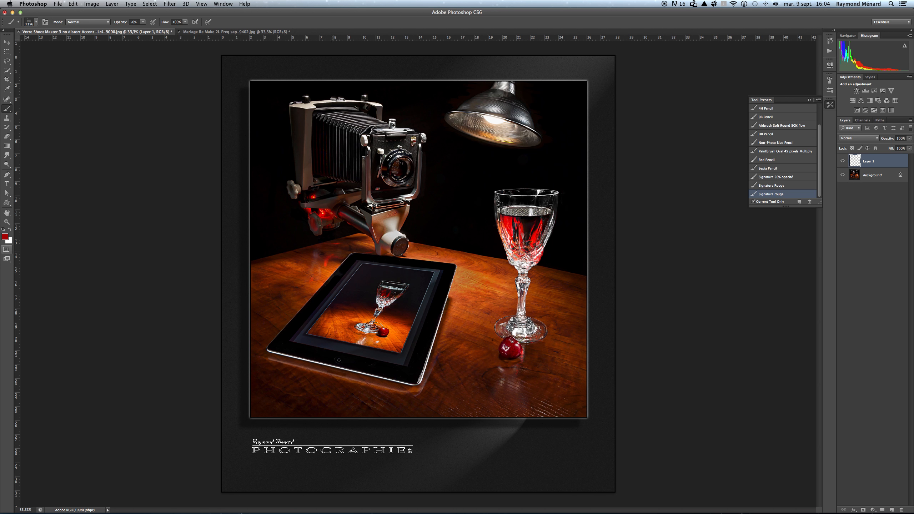
click(331, 448)
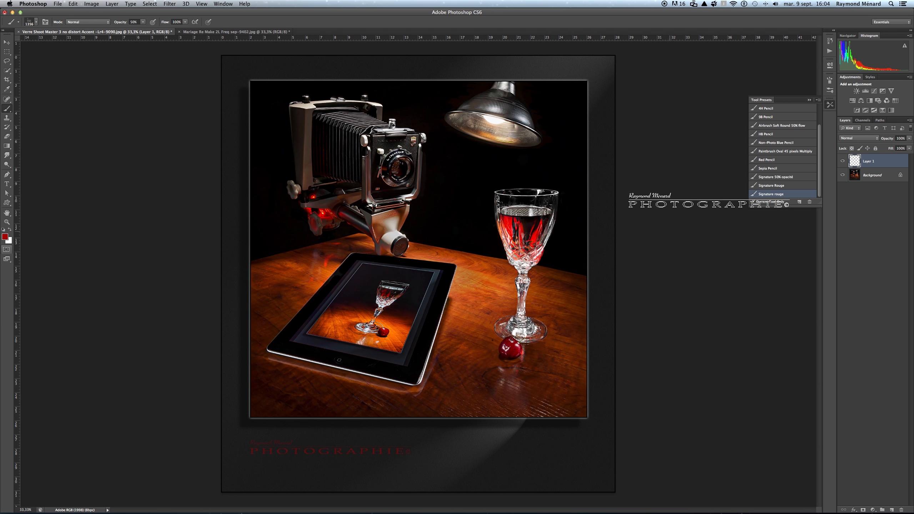
key(super+z)
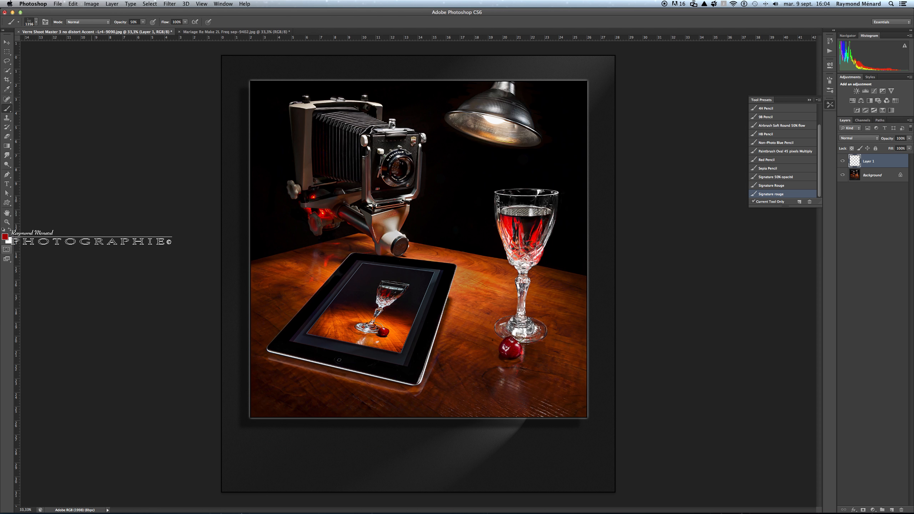
Reset the colors to black and white and stamp the signature below the photo at 50% brush opacity.
key(d)
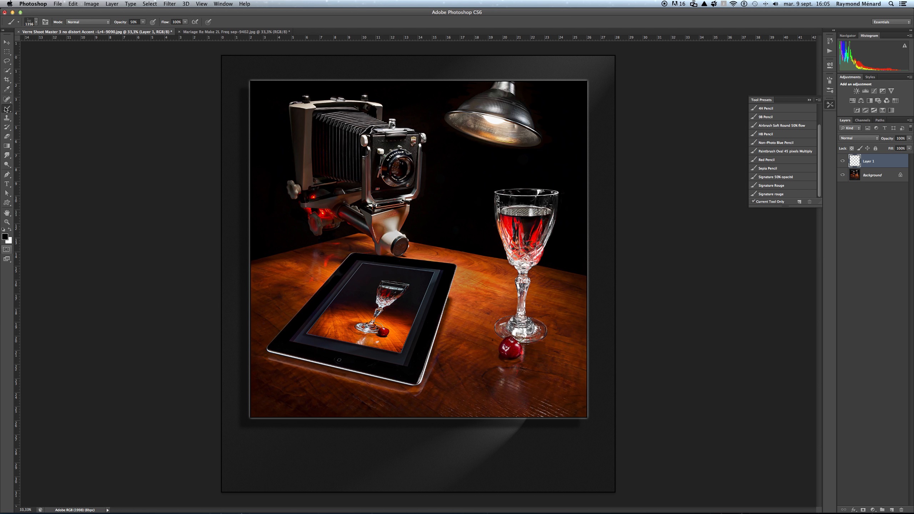
click(143, 22)
drag(144, 29, 161, 29)
drag(161, 29, 143, 31)
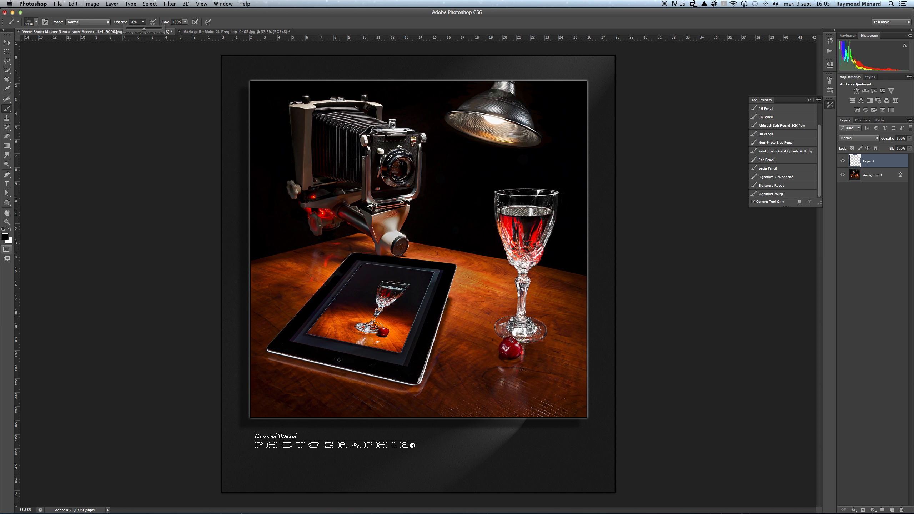
click(334, 442)
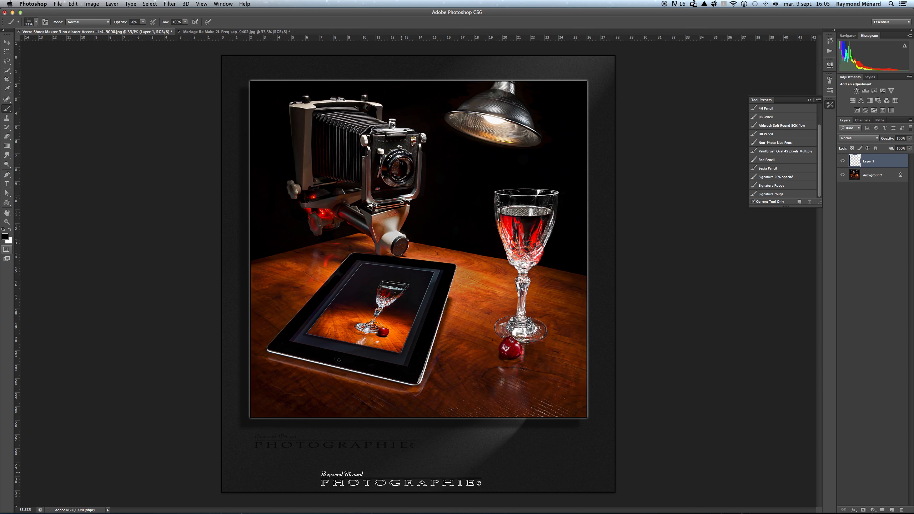
Try to save the black signature brush as a tool preset named Signature 50% opacité, with its color included.
click(798, 202)
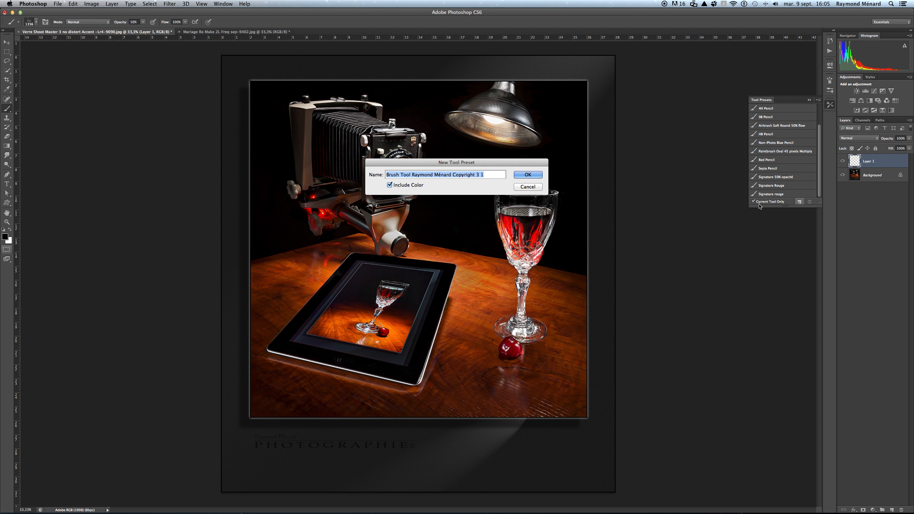
text(S)
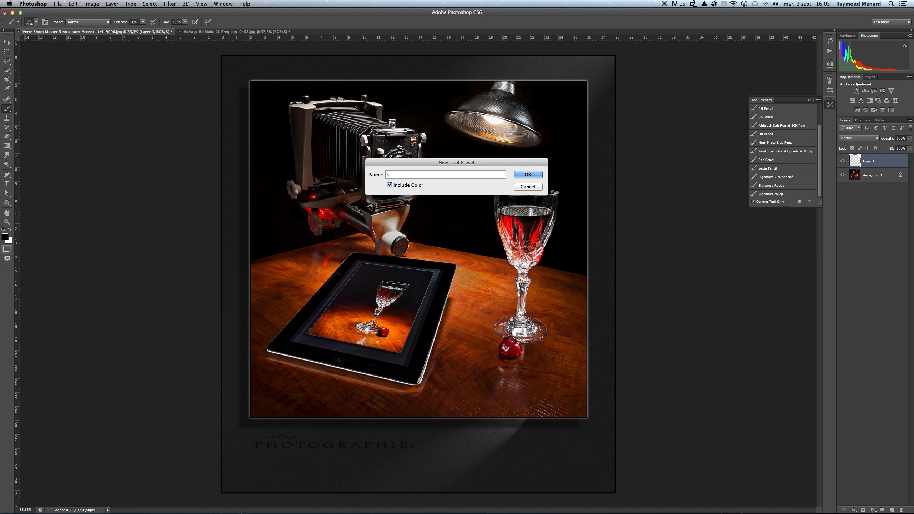
text(ignature 50% opacité)
click(521, 175)
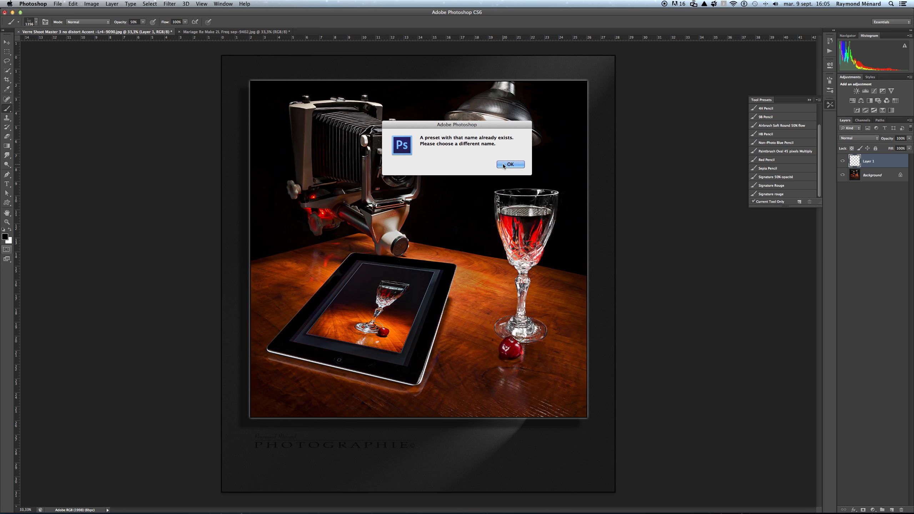
click(502, 163)
click(523, 188)
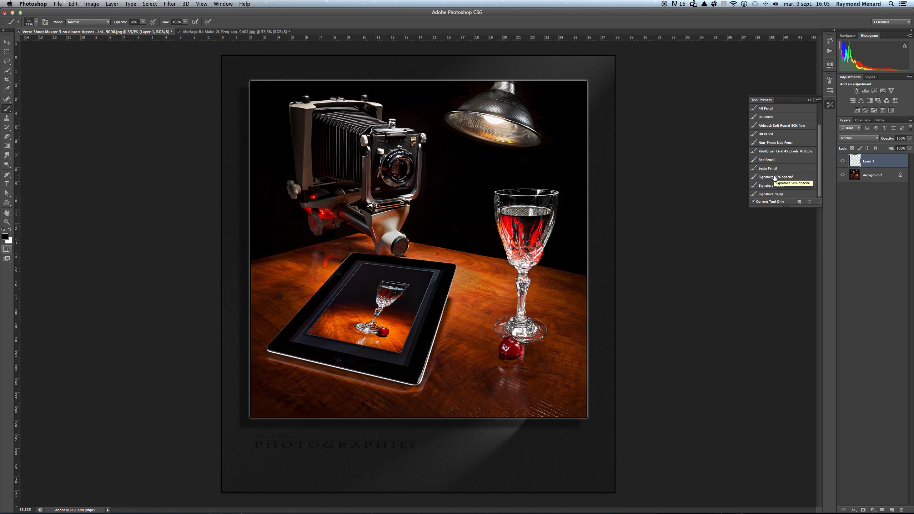
Undo the half-opacity stamp and stamp the signature in the border below the photo at 100% brush opacity.
click(481, 416)
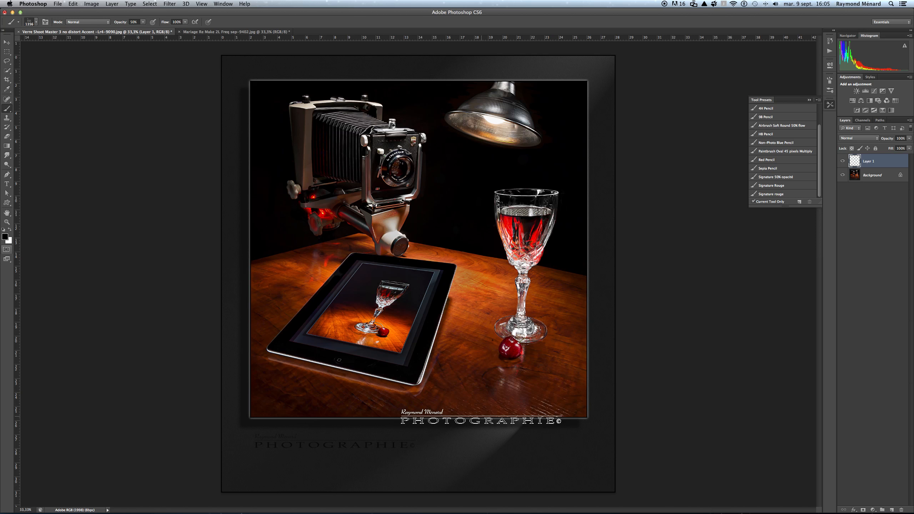
key(super+z)
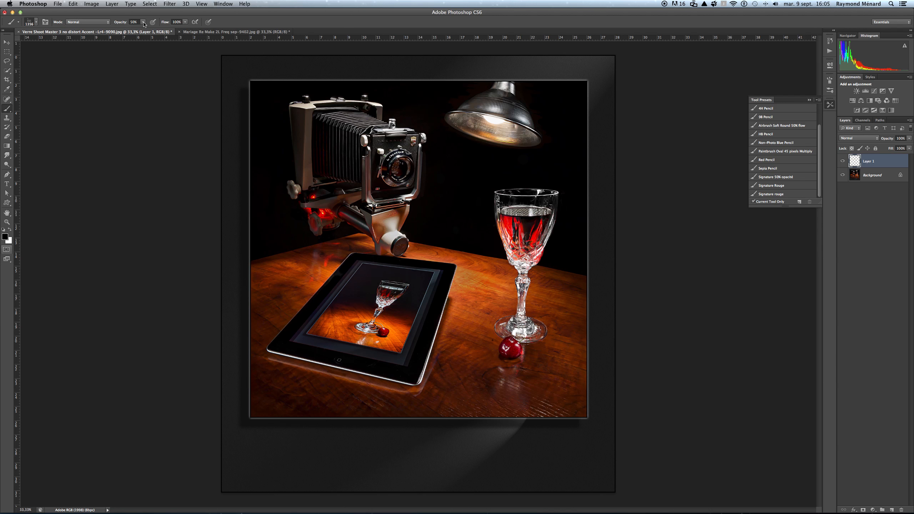
drag(144, 24, 161, 29)
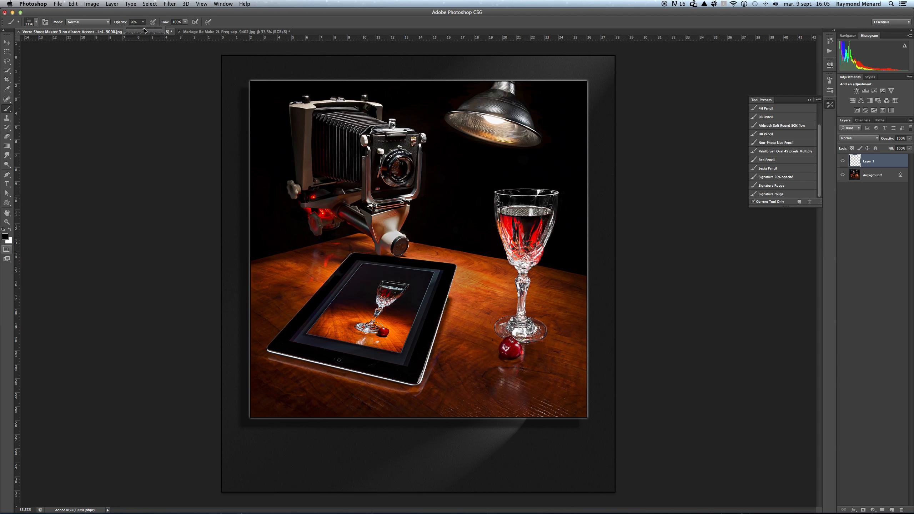
click(808, 100)
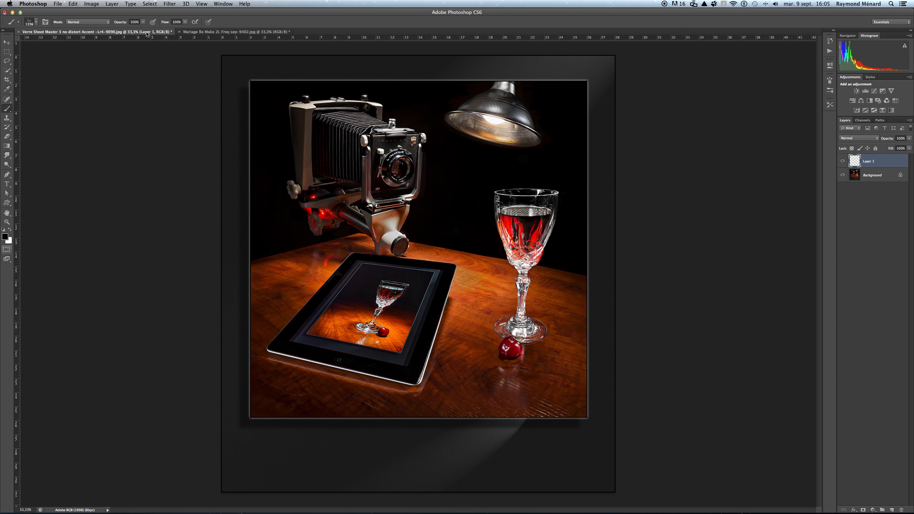
click(333, 438)
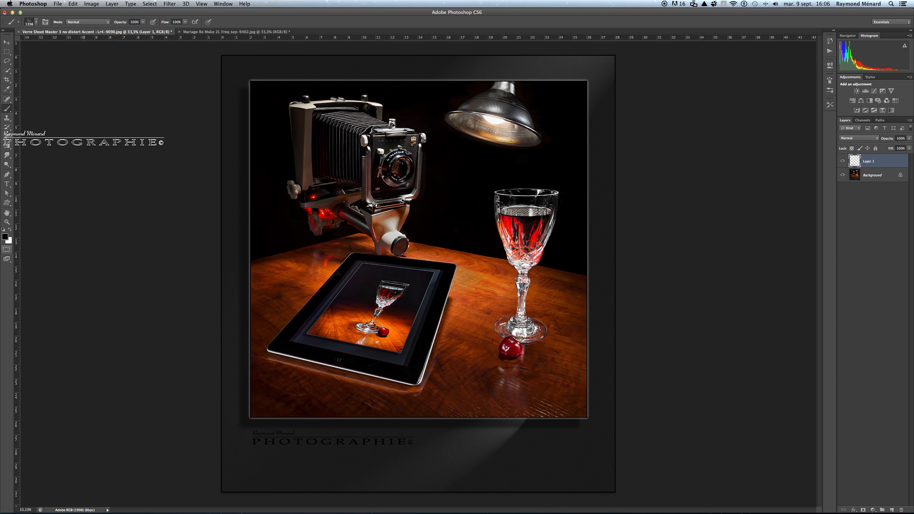
Load the Signature 50% opacité preset and stamp a second signature just beneath the first one.
click(830, 105)
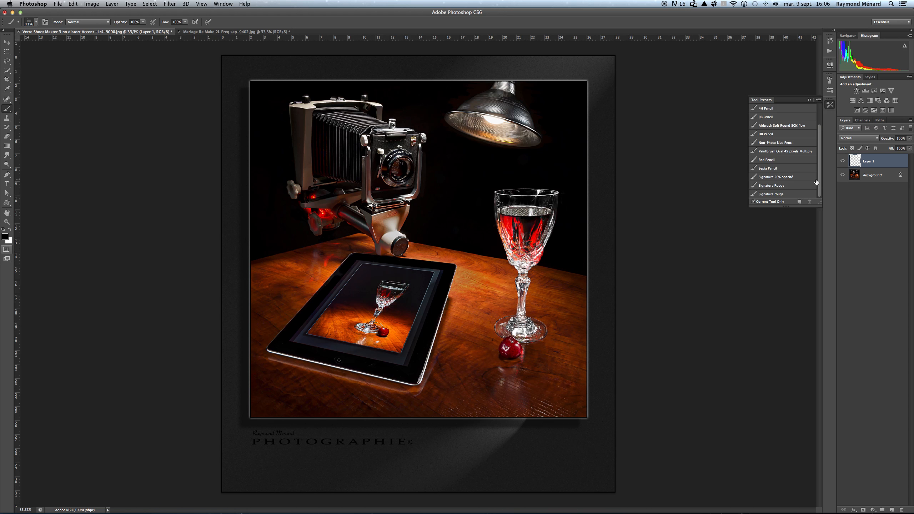
click(774, 178)
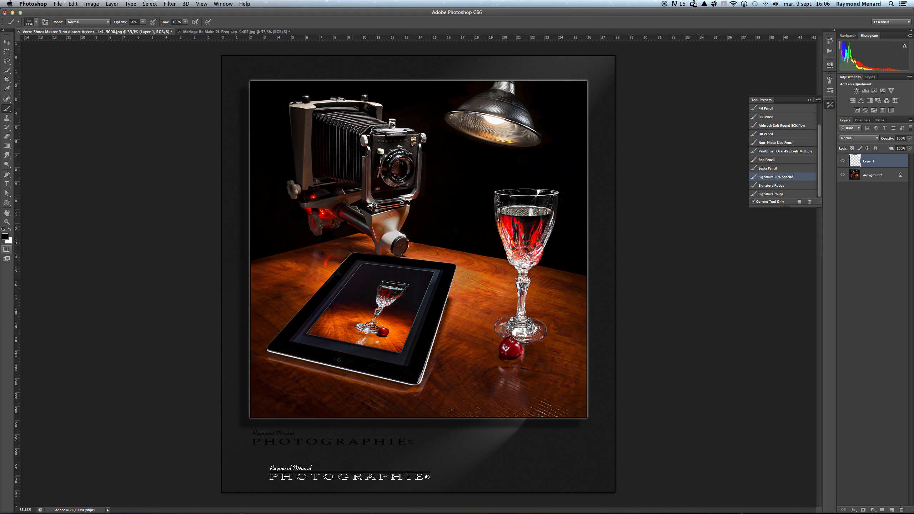
click(331, 457)
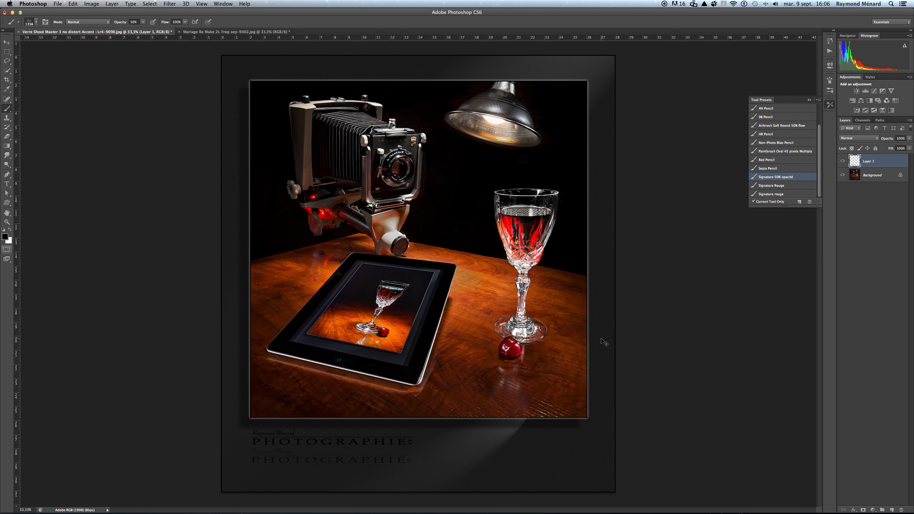
Invert the colors of the two signatures on Layer 1, delete that layer, and collapse the tool presets.
key(super+i)
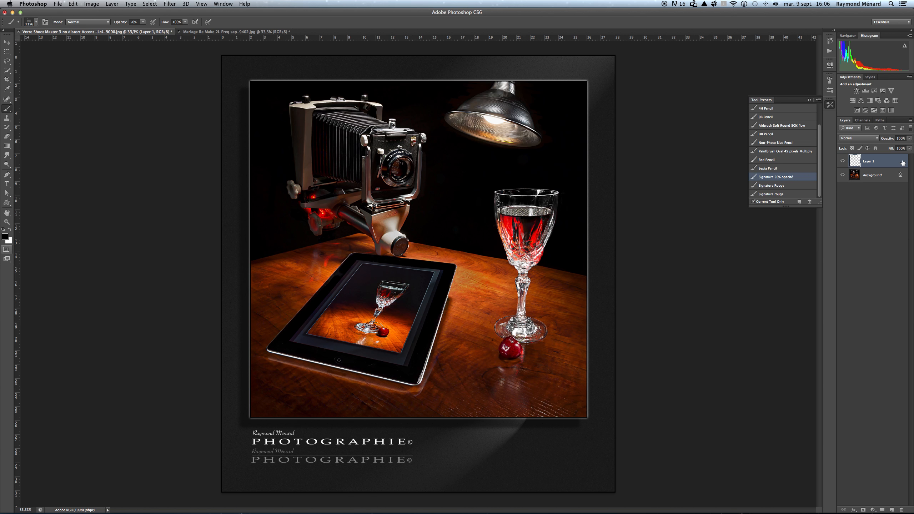
drag(903, 163, 903, 510)
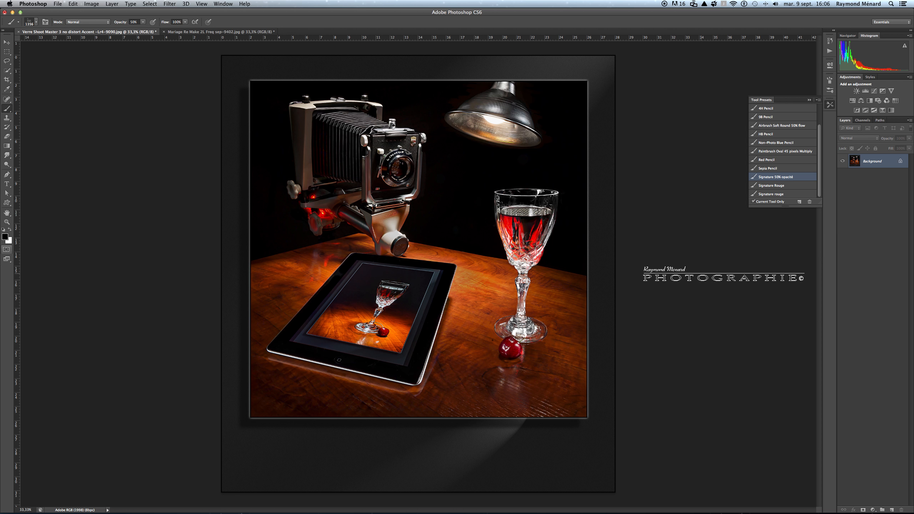
click(810, 100)
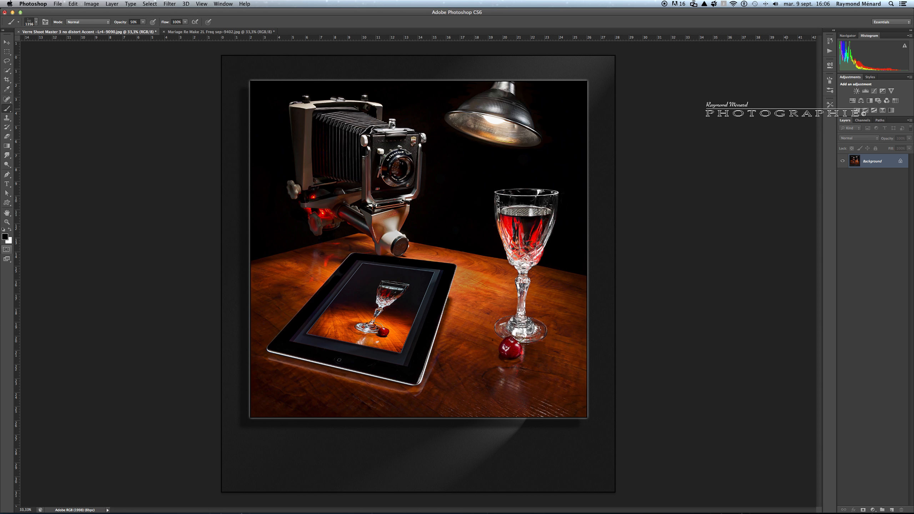
Try a 105mm Prime lens flare with reduced brightness over the hanging lamp, directly on the Background layer.
click(169, 4)
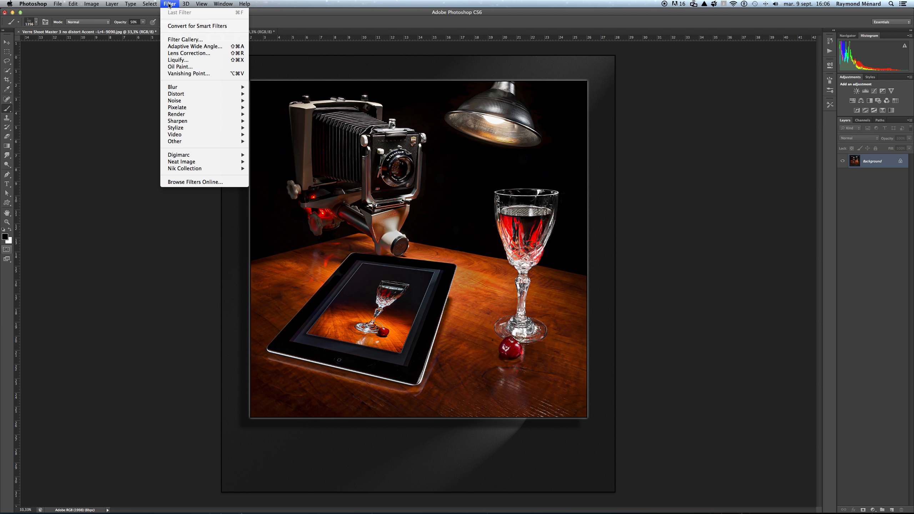
mouse_move(179, 118)
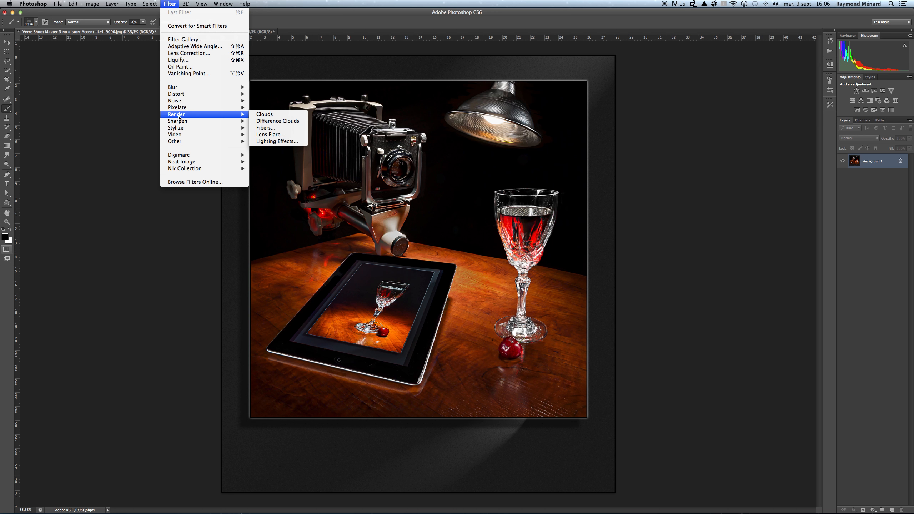
click(266, 136)
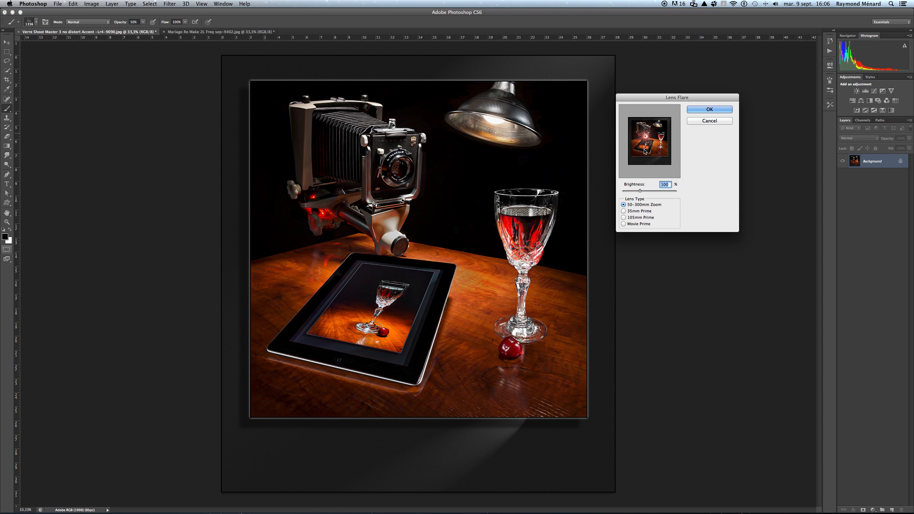
drag(646, 137, 659, 127)
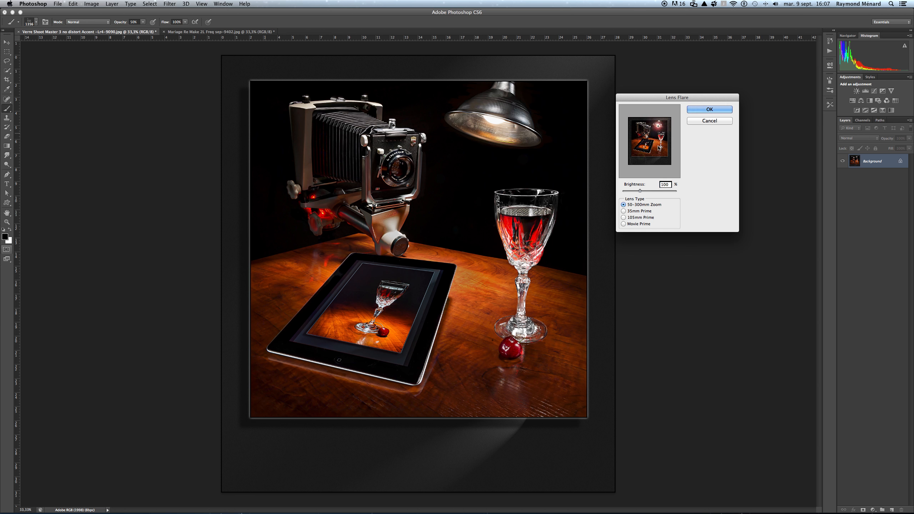
click(624, 217)
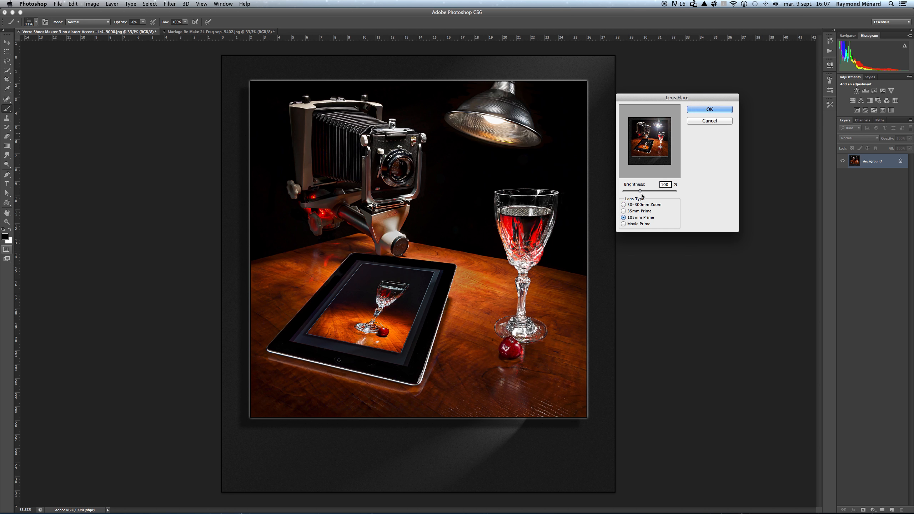
drag(640, 191, 635, 192)
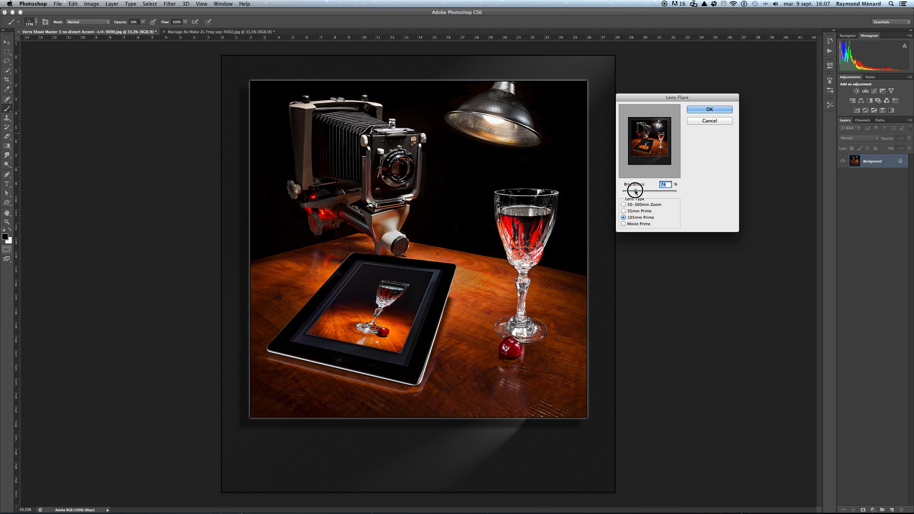
click(701, 112)
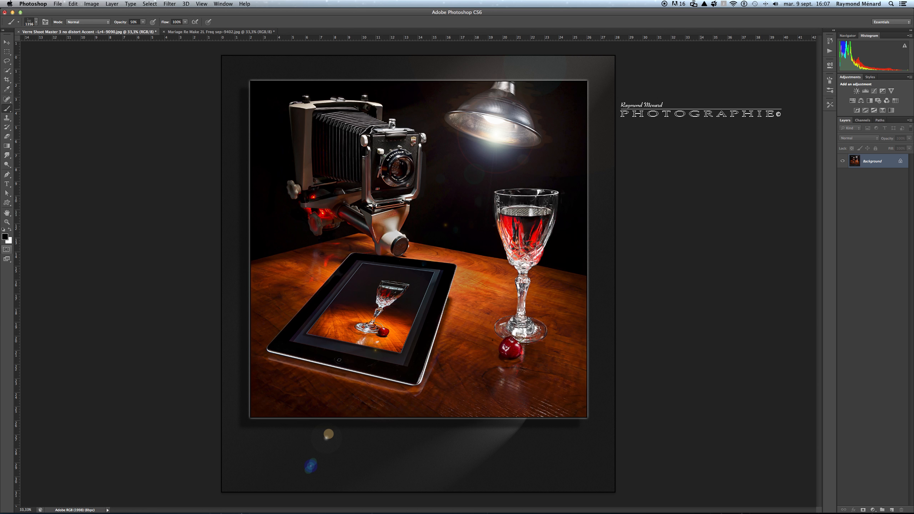
Undo the lens flare on the Background and duplicate that layer.
key(super+z)
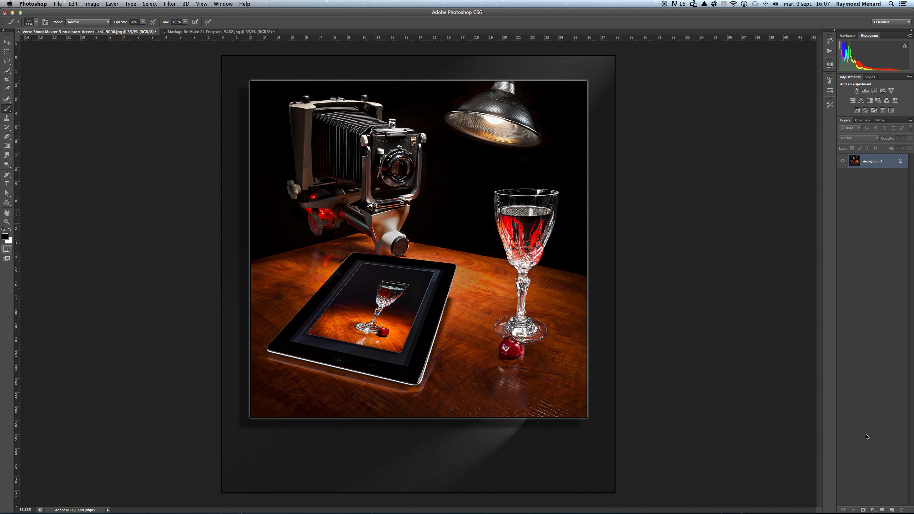
key(super+j)
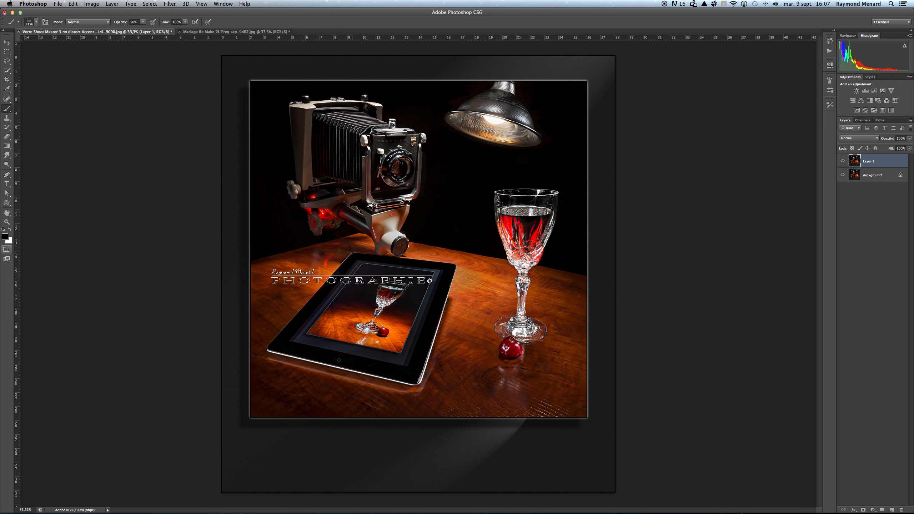
Open the keyboard shortcut settings and expand the Filter commands of the application menus.
click(72, 5)
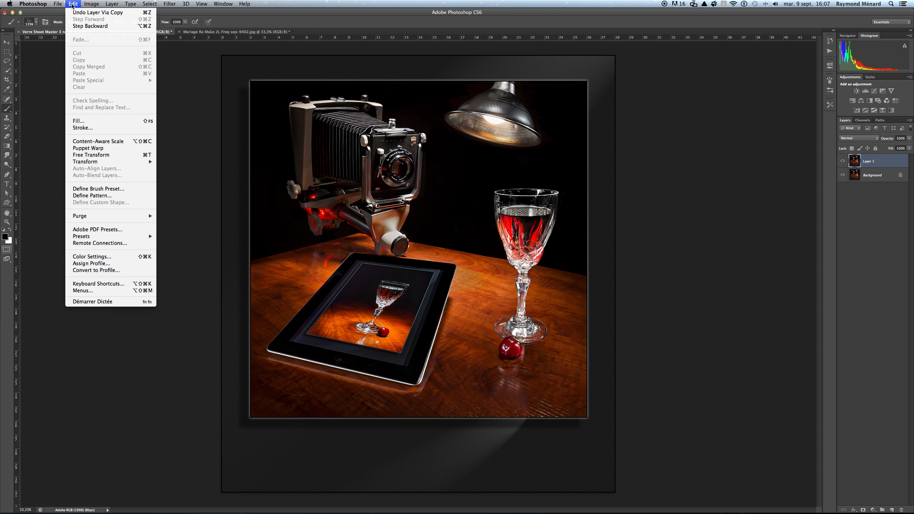
click(106, 285)
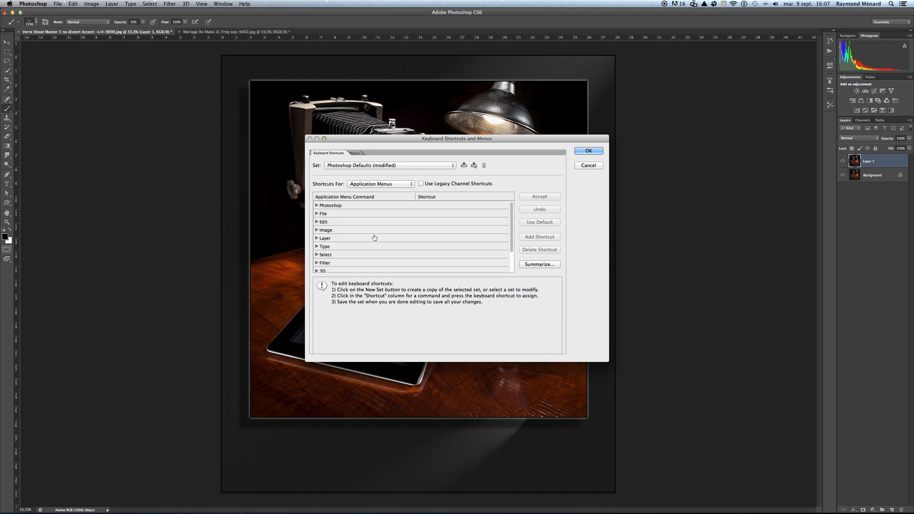
scroll(373, 238, down, 3)
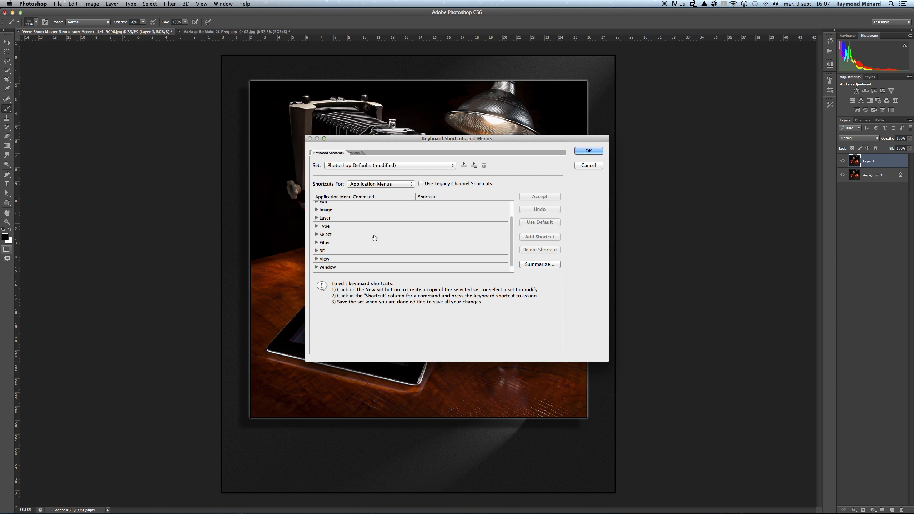
click(317, 243)
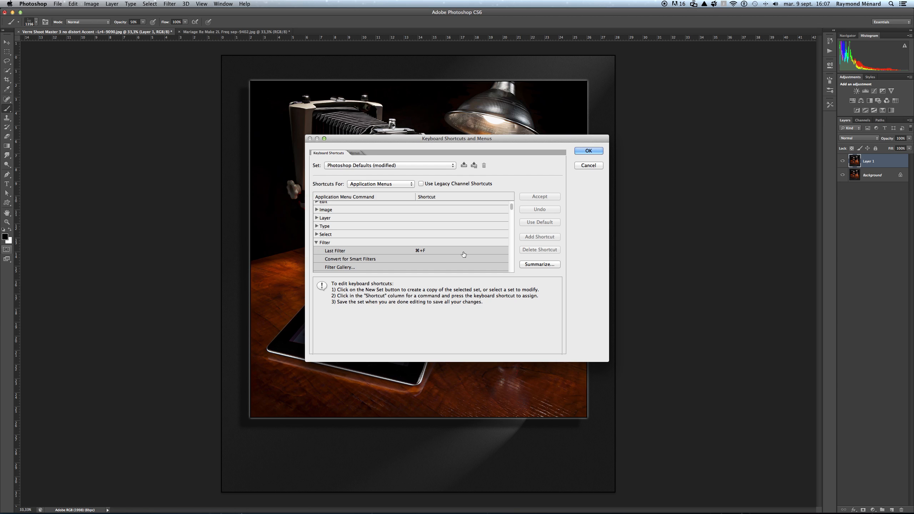
Assign the shortcut Control+Opt+⌘+L to the Lens Flare command under Render, accept it and confirm the shortcut settings.
scroll(463, 254, down, 1)
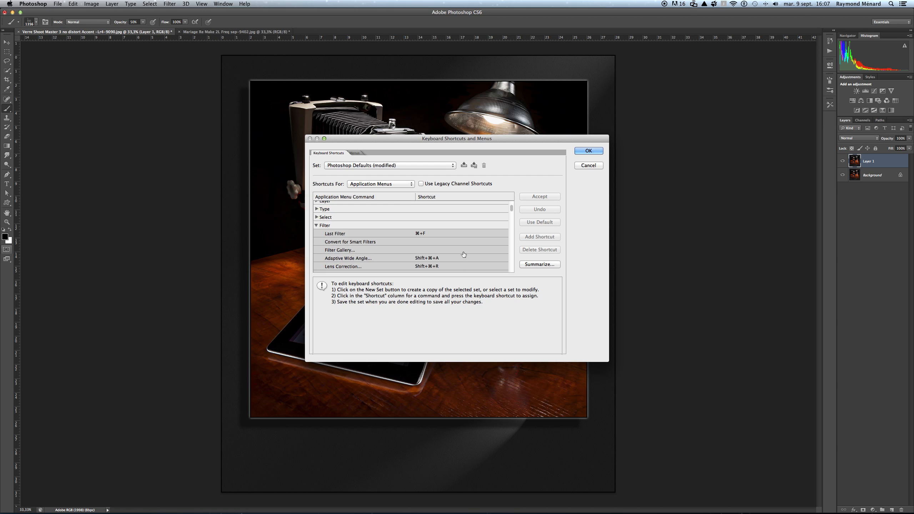
scroll(464, 251, down, 1)
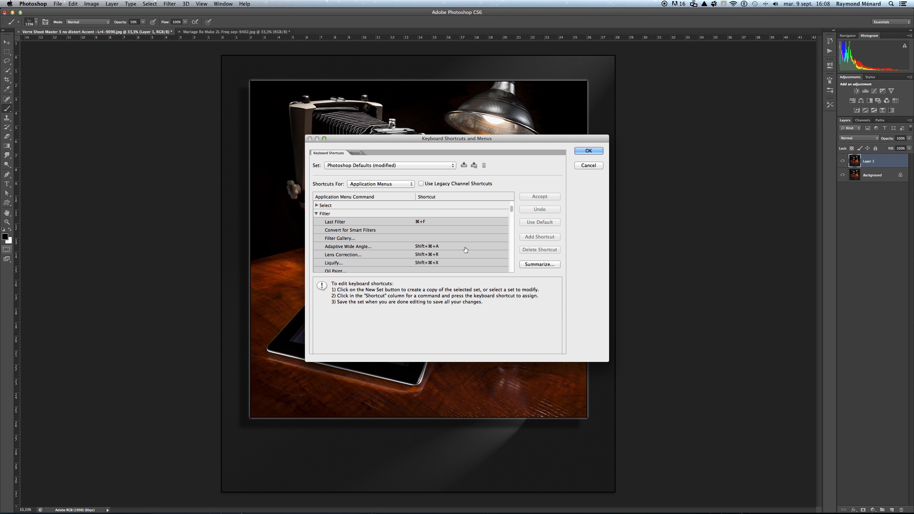
scroll(465, 250, down, 3)
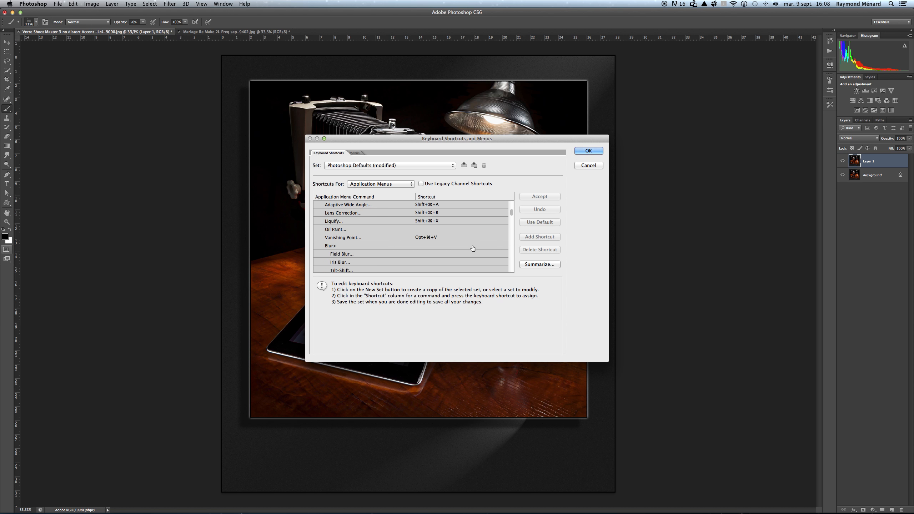
scroll(473, 248, down, 4)
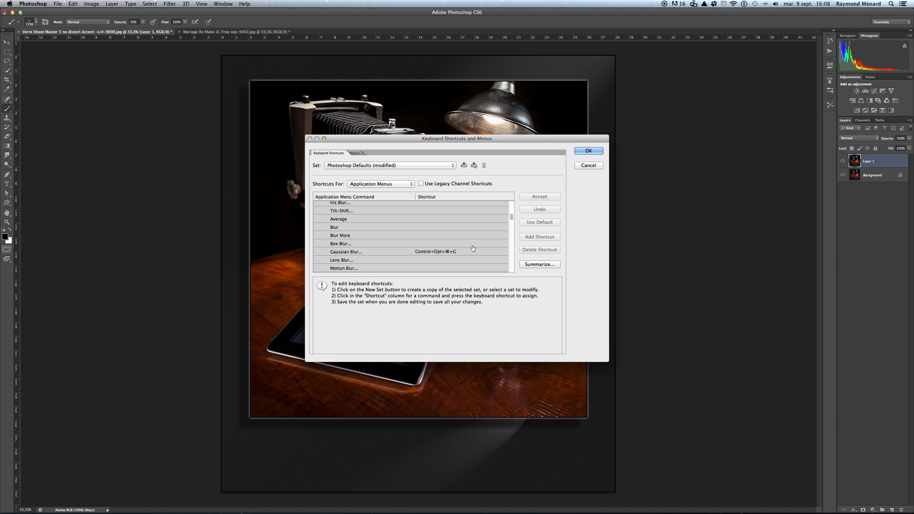
scroll(404, 258, down, 3)
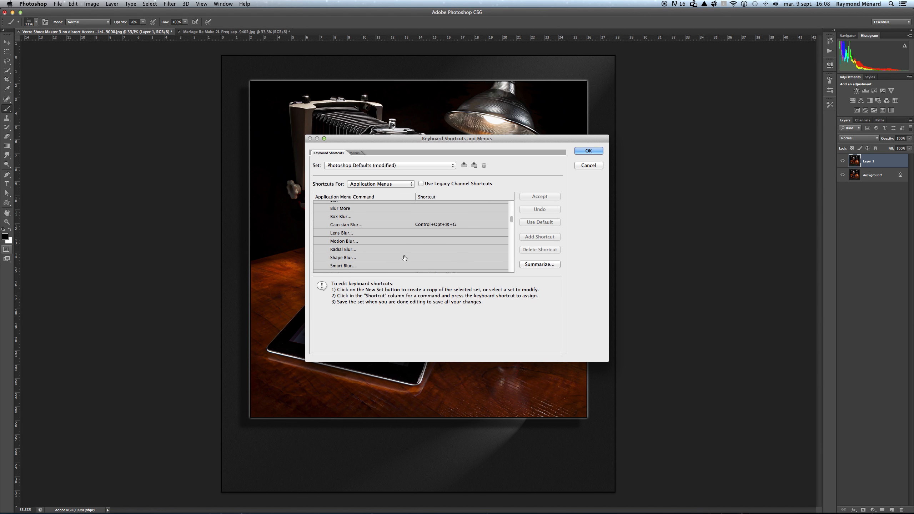
scroll(404, 257, down, 3)
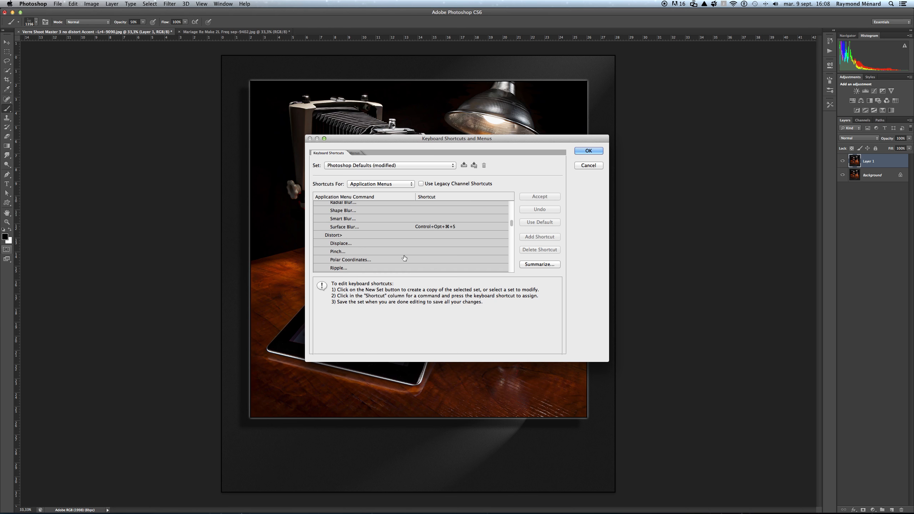
scroll(404, 258, down, 1)
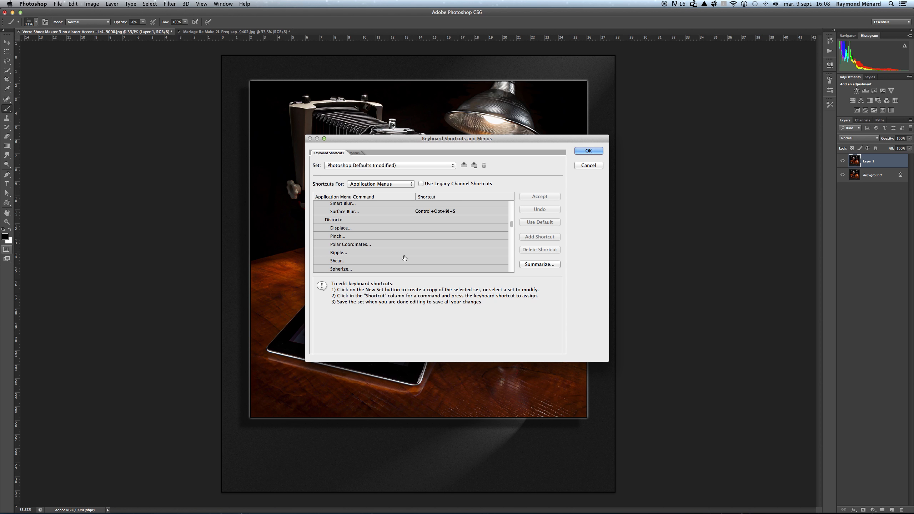
scroll(447, 251, down, 5)
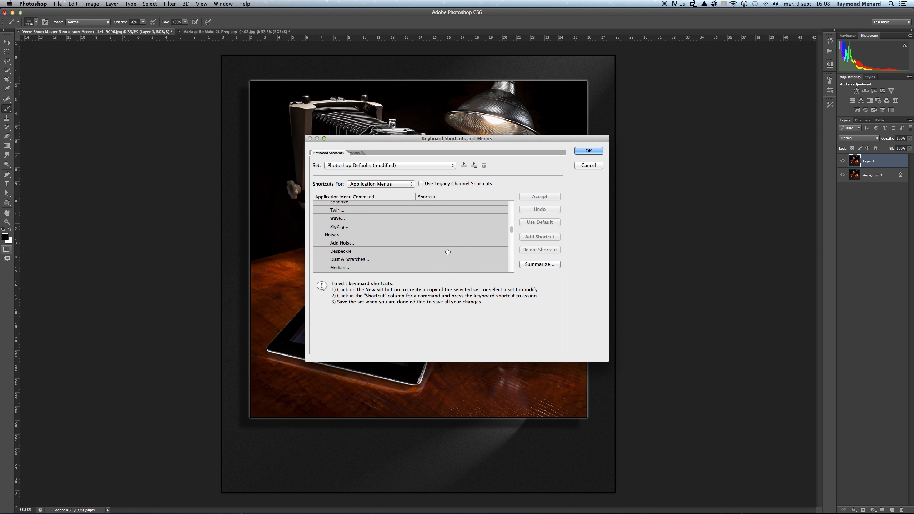
scroll(447, 251, down, 2)
scroll(448, 252, down, 6)
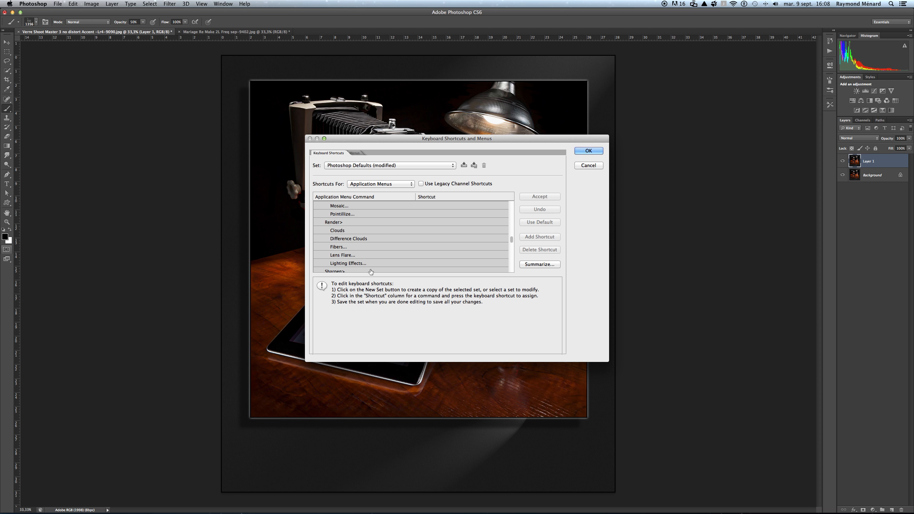
click(341, 256)
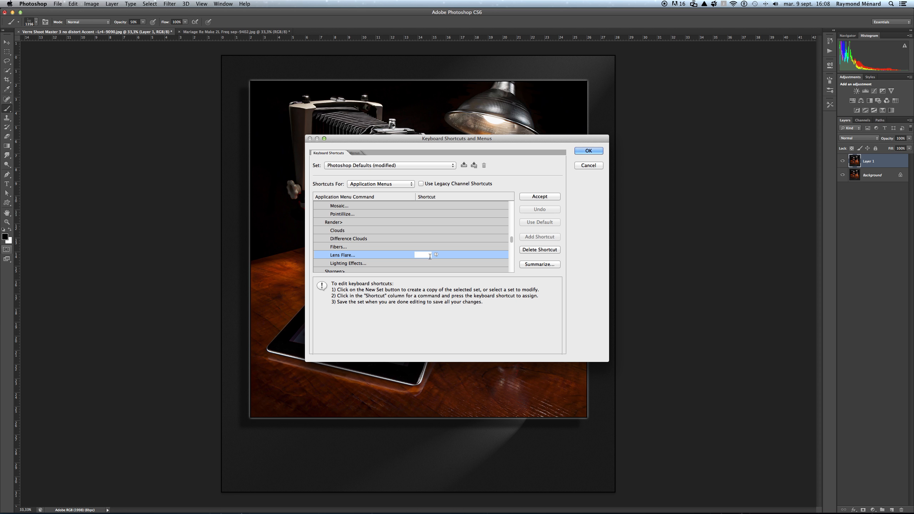
key(alt)
key(ctrl+alt+super+l)
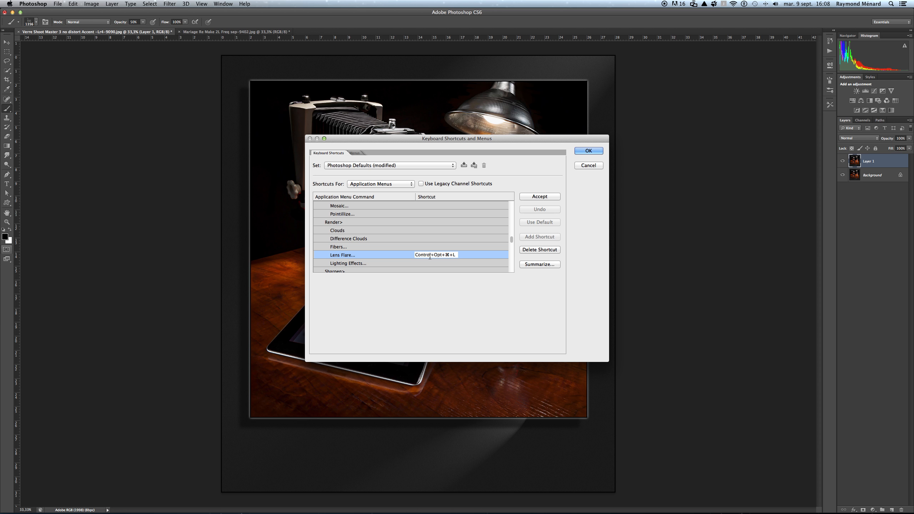
click(537, 197)
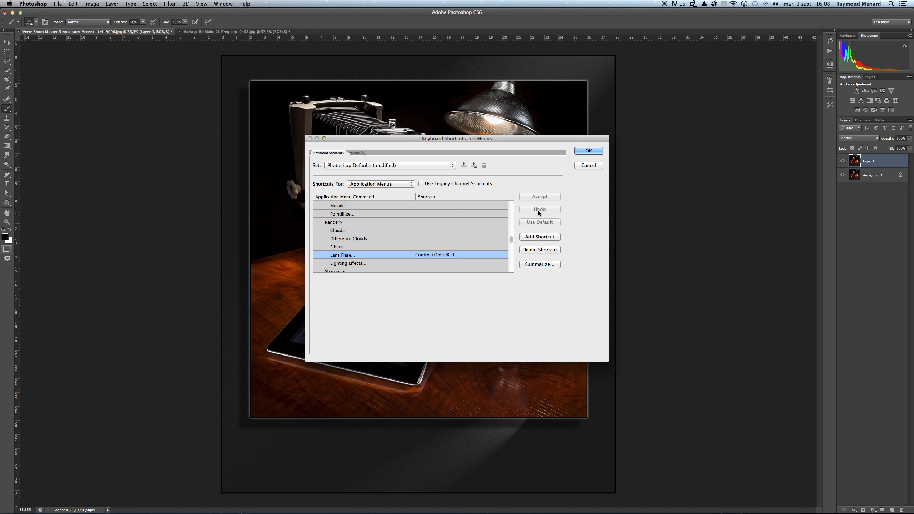
click(580, 151)
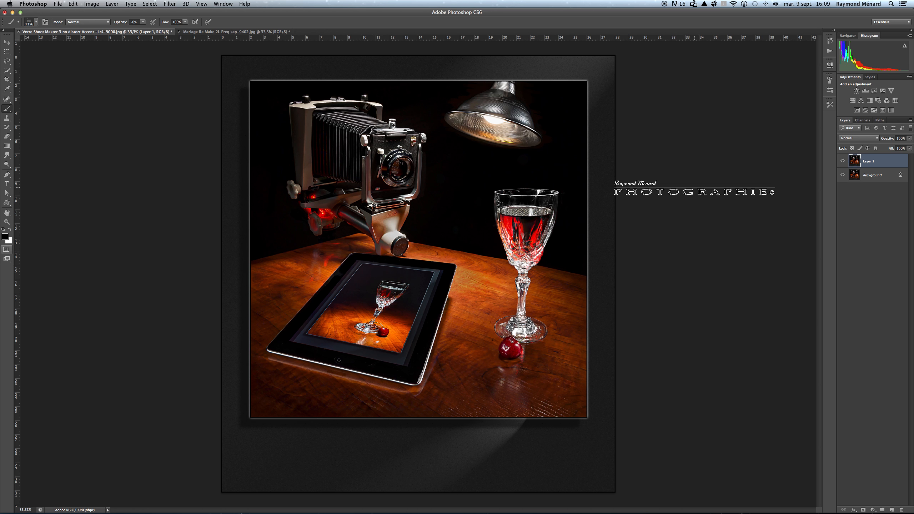
Compare the lens types in the Lens Flare filter and apply a 35mm Prime flare on the lamp in Layer 1.
key(super+alt+f)
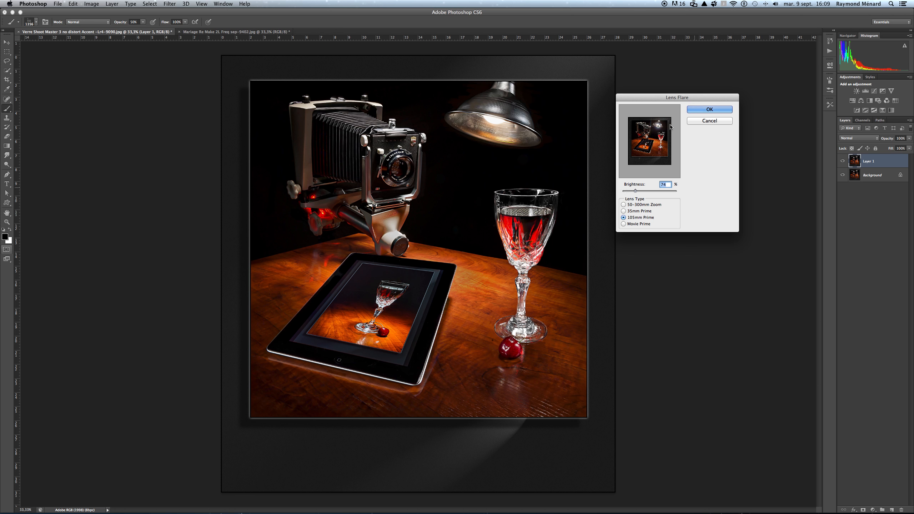
click(623, 211)
click(624, 205)
click(623, 224)
click(623, 211)
click(697, 110)
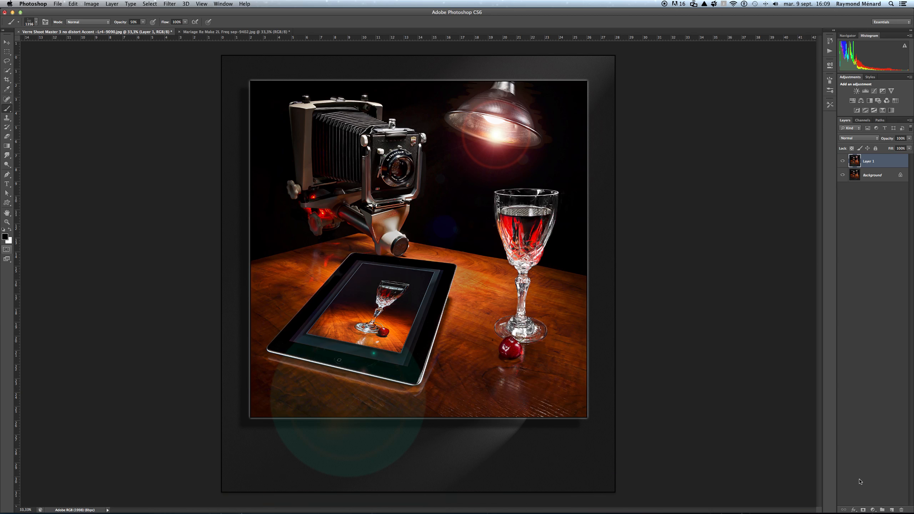
Add a layer mask to Layer 1 and keep black as the foreground color.
click(863, 510)
key(x)
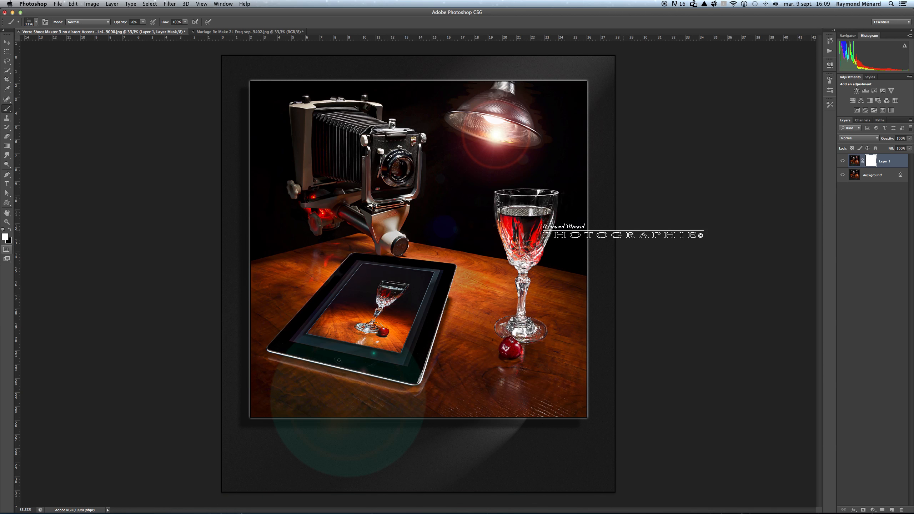
click(11, 229)
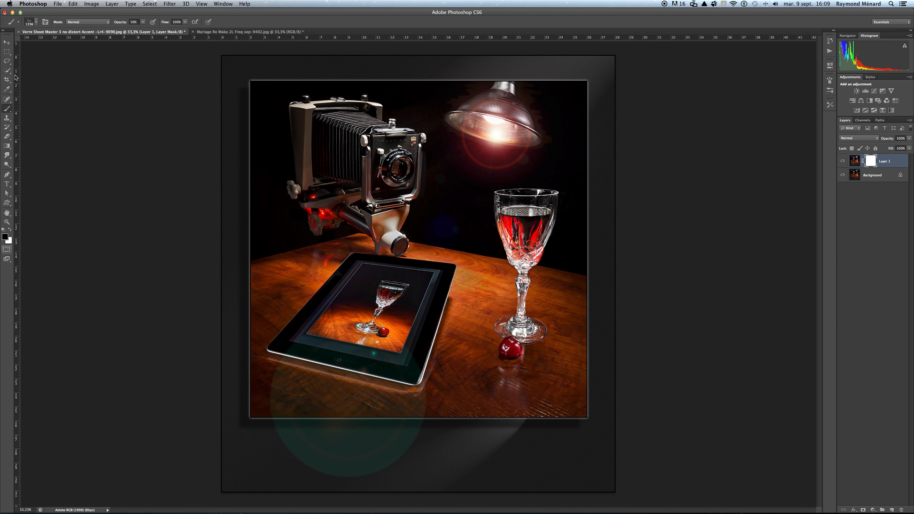
Replace the signature brush with the soft round 300 px brush and raise its opacity to about 91%.
click(36, 22)
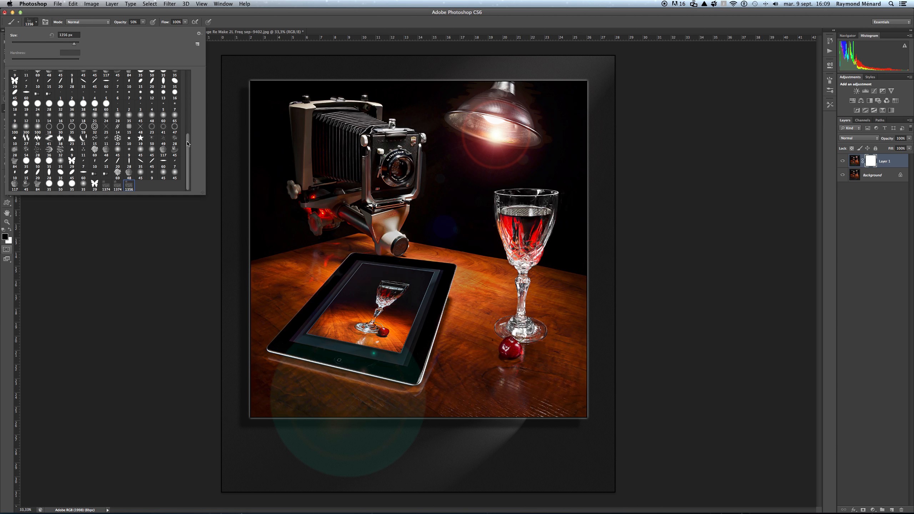
drag(188, 143, 187, 82)
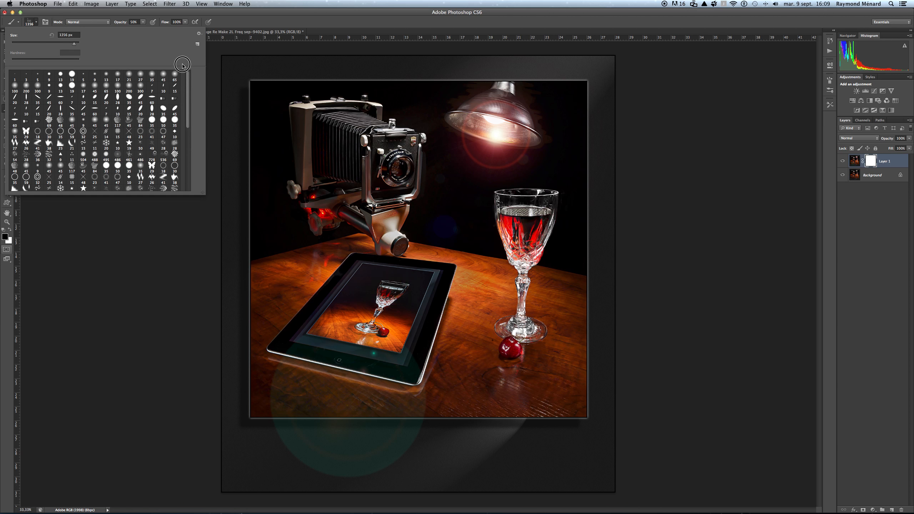
click(142, 89)
click(288, 22)
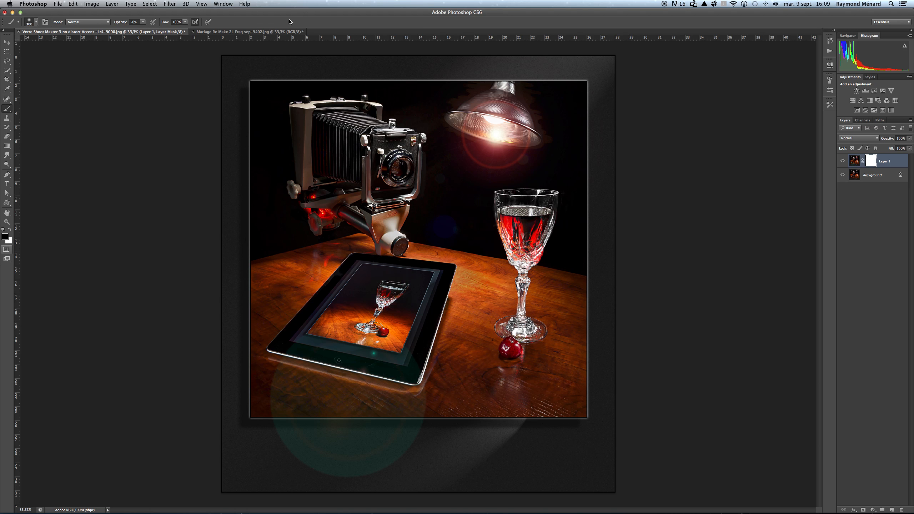
drag(143, 24, 181, 29)
Paint on Layer 1's mask to hide the flare on the lampshade and the green reflection below the tablet.
click(420, 85)
drag(520, 102, 468, 97)
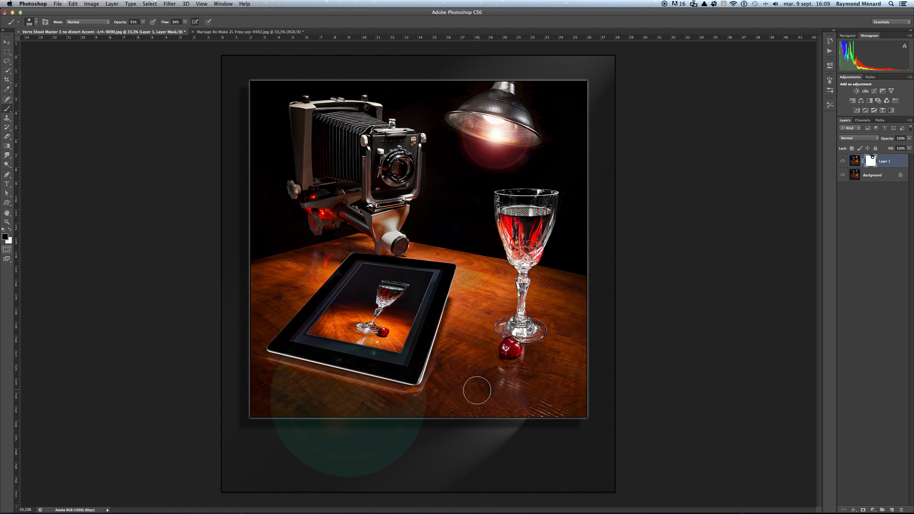
mouse_move(316, 405)
mouse_down()
mouse_move(241, 387)
mouse_move(286, 406)
mouse_move(365, 406)
mouse_move(362, 430)
mouse_move(418, 426)
mouse_move(288, 428)
mouse_move(267, 453)
mouse_move(381, 471)
mouse_up()
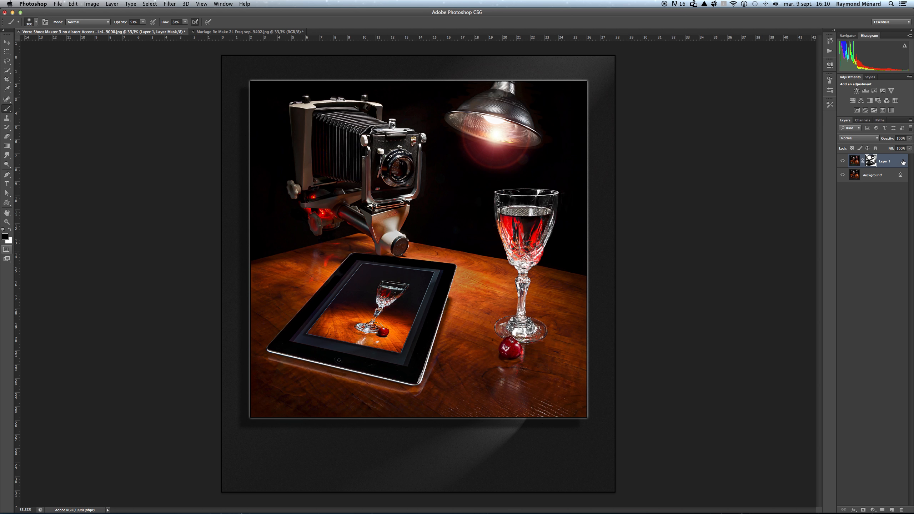
Delete Layer 1 with its lens flare and mask.
drag(903, 162, 903, 509)
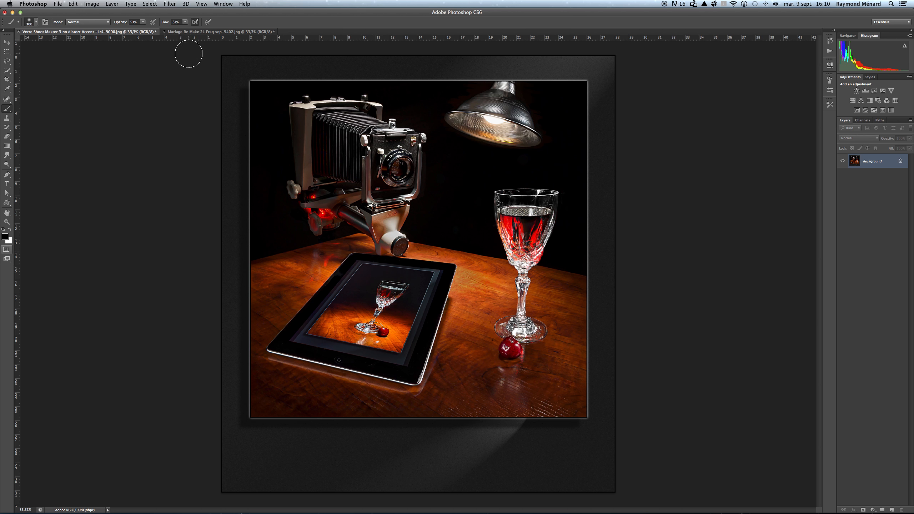
Review the keyboard shortcuts of the Image commands, look at the shortcut entry for Selective Color, and leave the shortcut editor without changes.
click(73, 3)
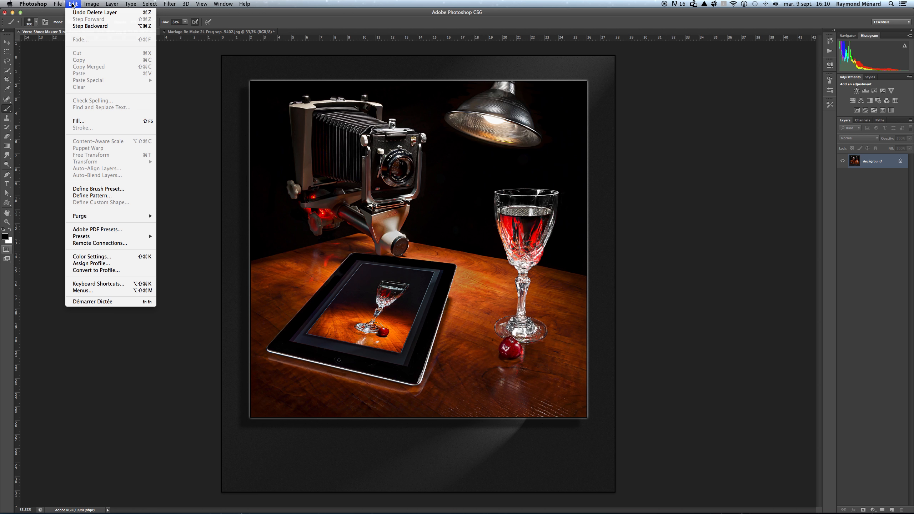
click(101, 285)
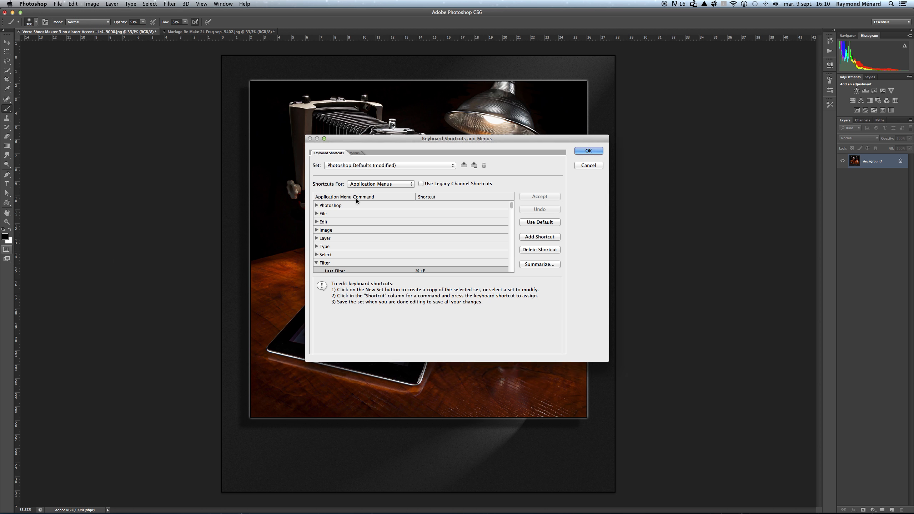
click(319, 231)
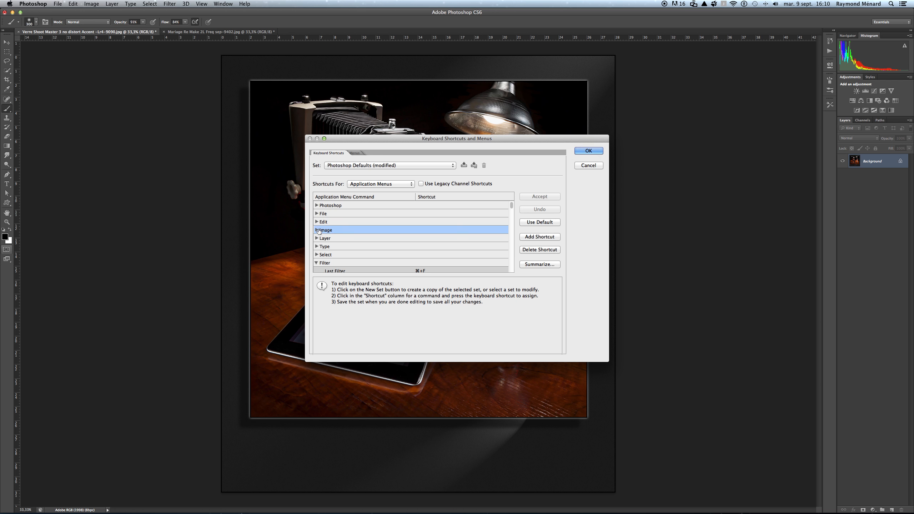
click(316, 230)
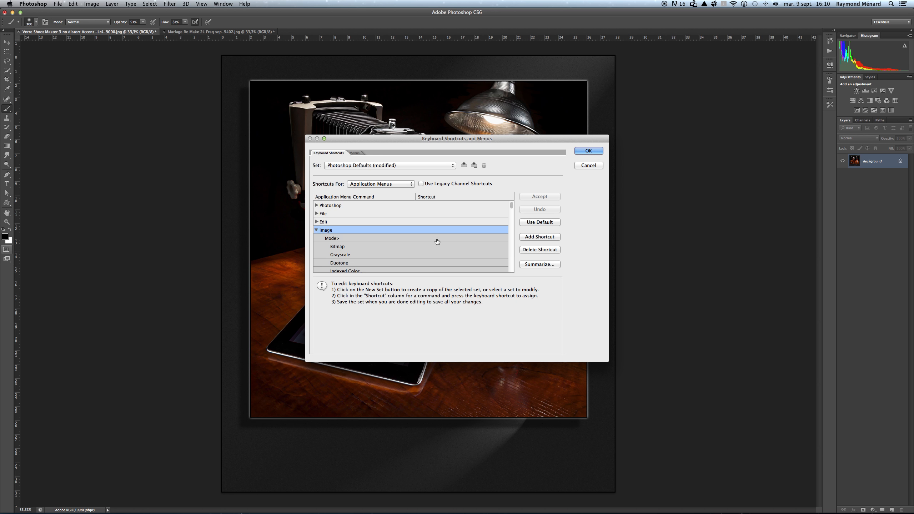
scroll(437, 242, down, 5)
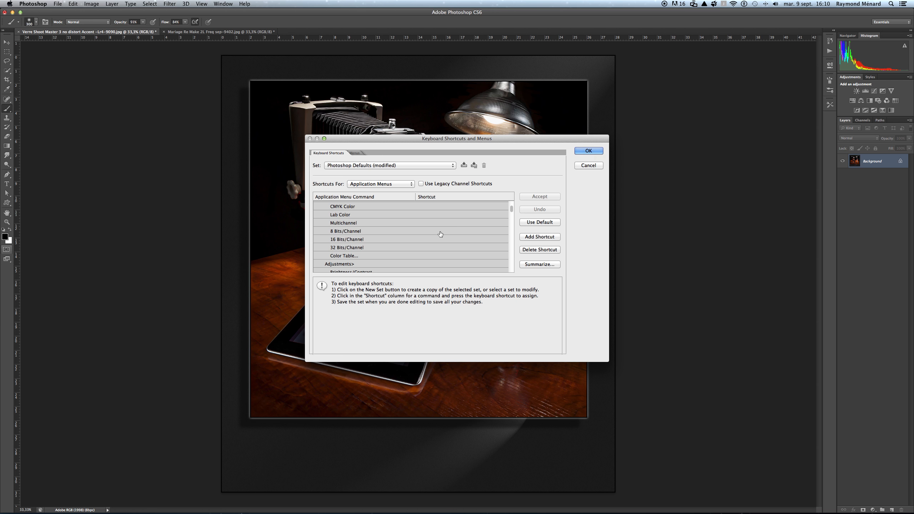
scroll(424, 247, down, 3)
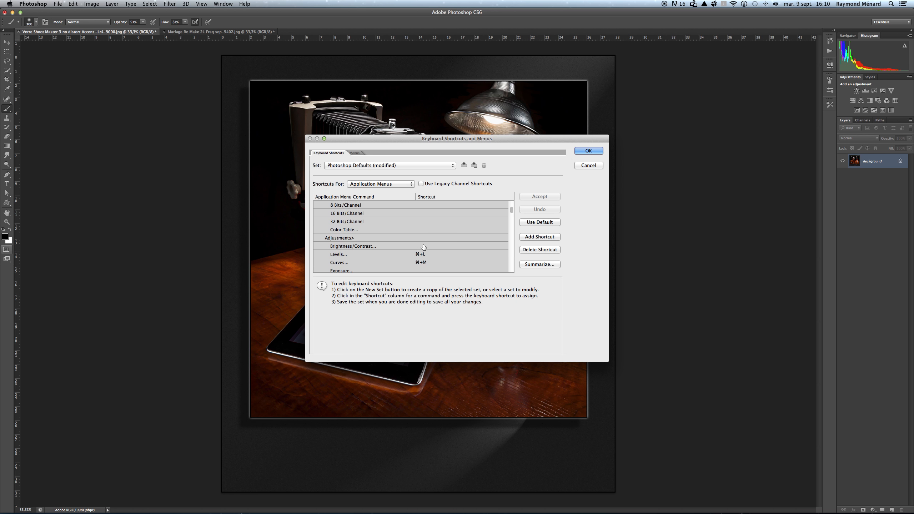
scroll(423, 247, down, 7)
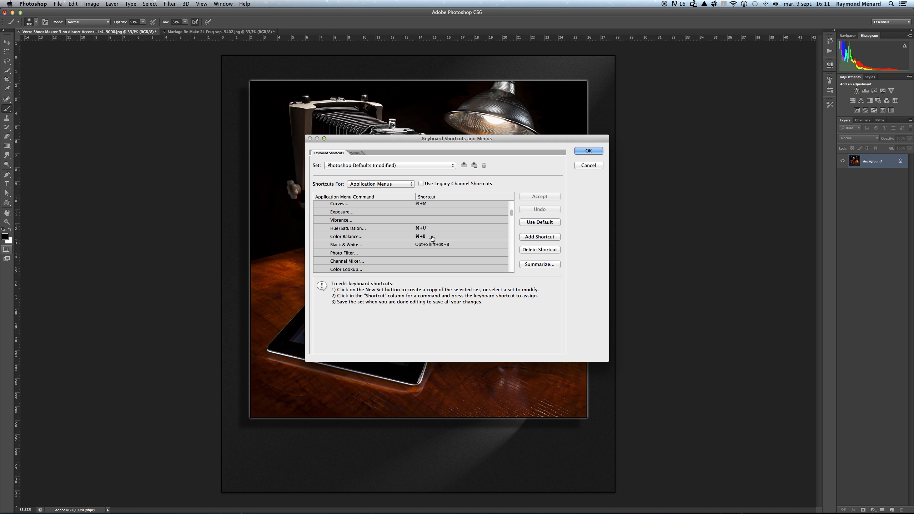
scroll(434, 245, down, 5)
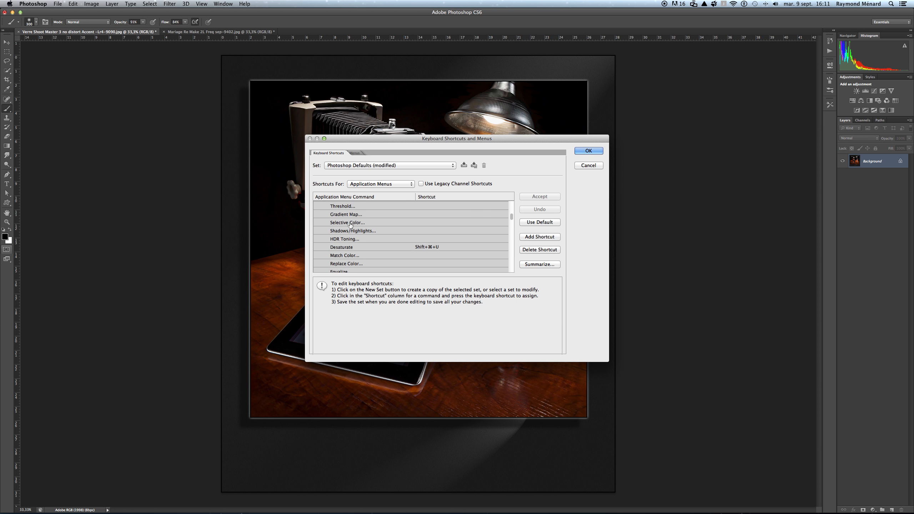
click(350, 223)
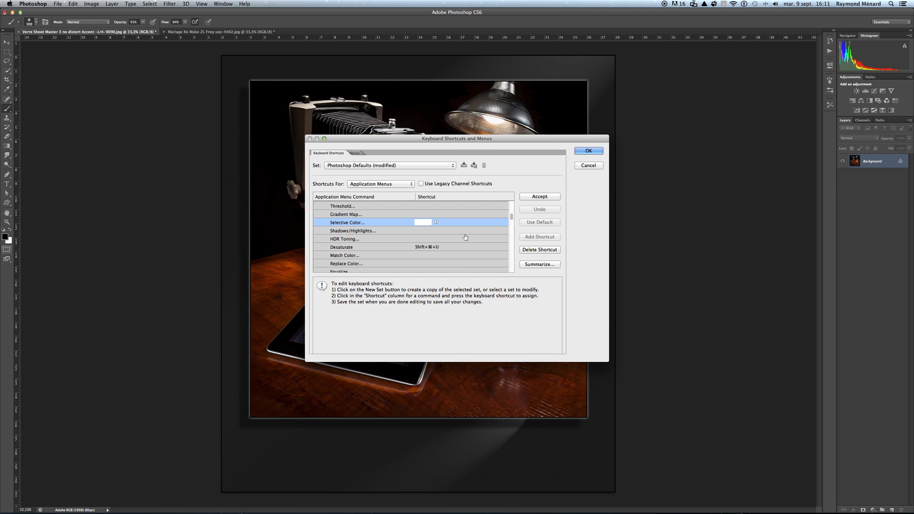
click(584, 165)
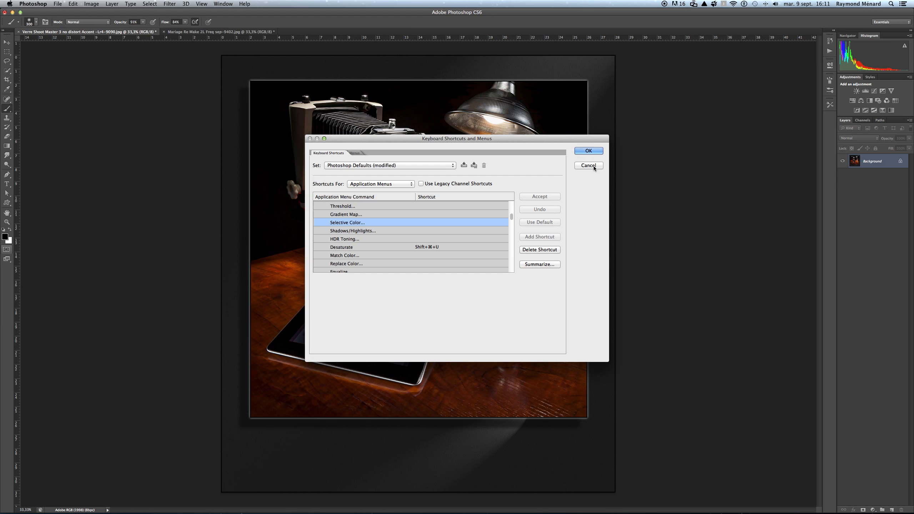
click(593, 166)
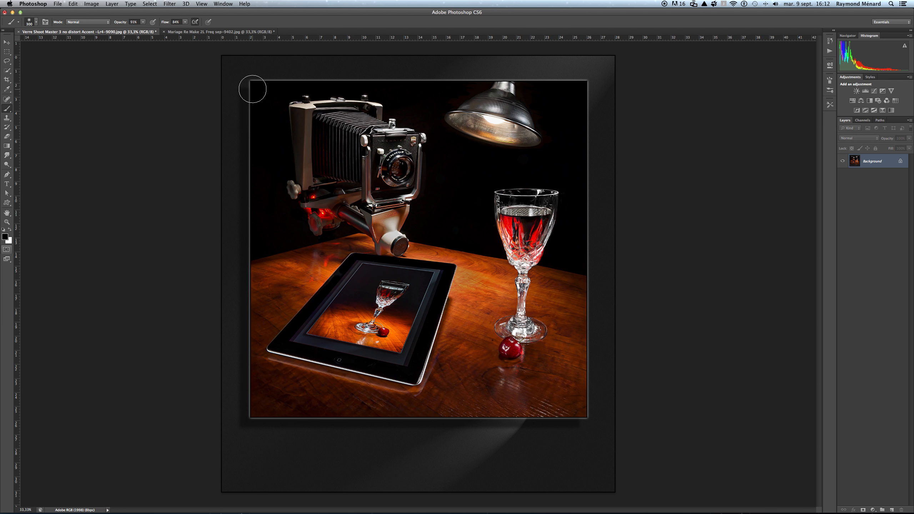
Check the photo's document size in inches in the Image Size settings.
click(92, 4)
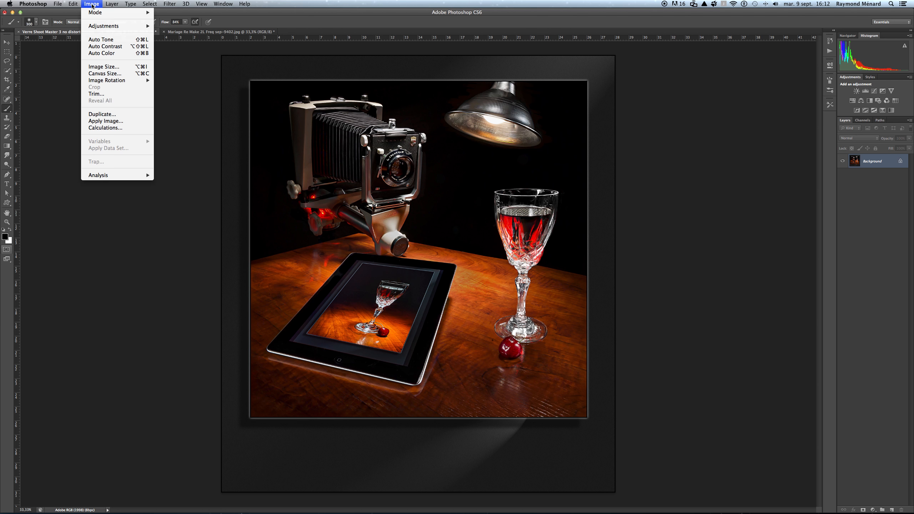
click(97, 67)
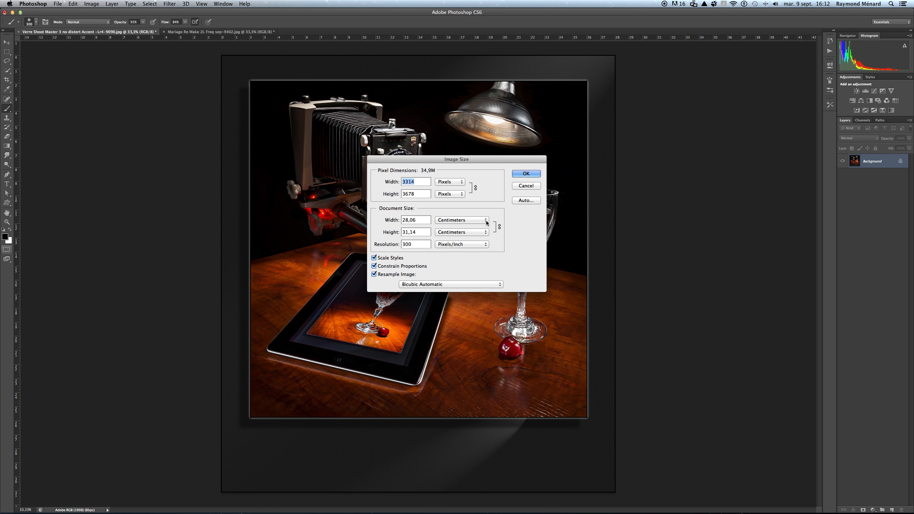
click(486, 220)
click(471, 213)
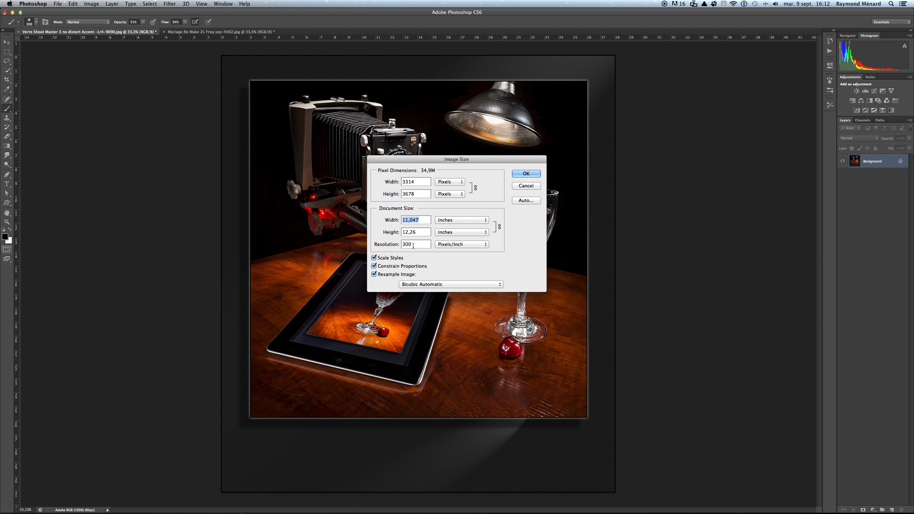
click(517, 176)
Resample the photo to 100 pixels/inch with Bicubic Automatic, and undo the resize.
click(92, 4)
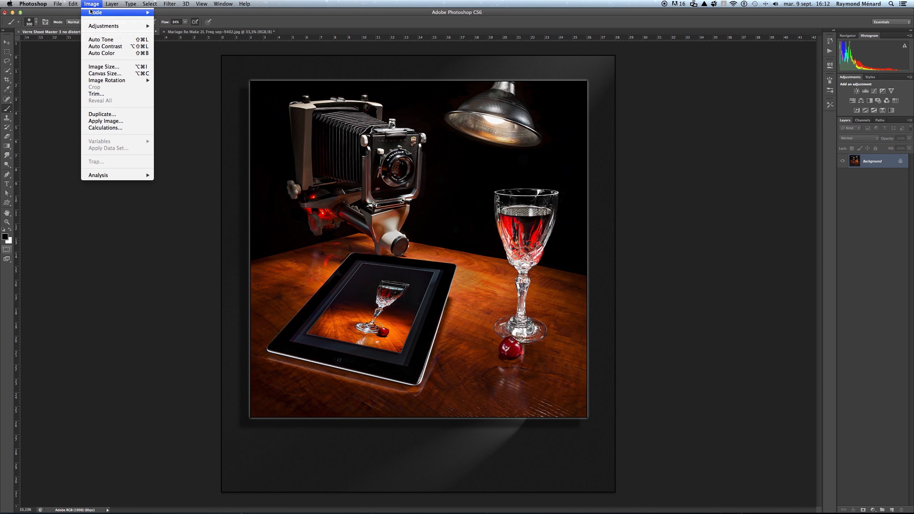
click(100, 68)
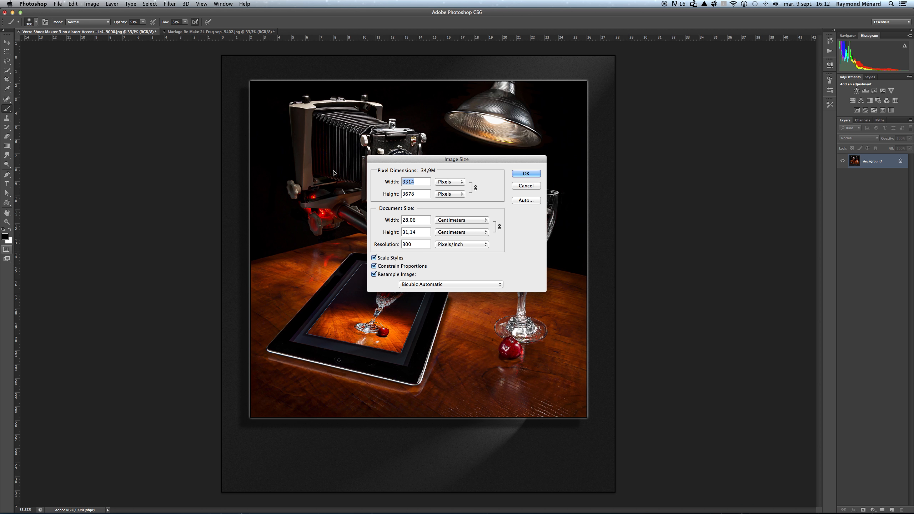
drag(420, 244, 396, 245)
text(100)
click(500, 284)
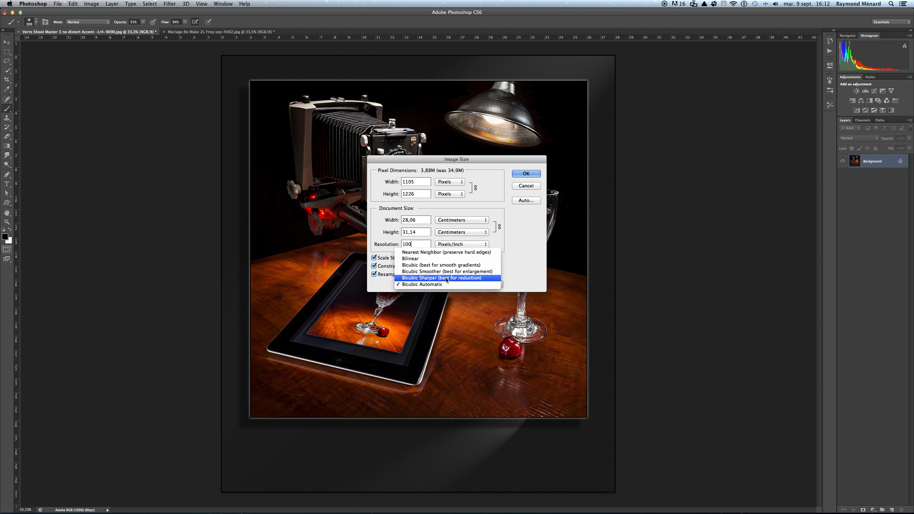
click(517, 176)
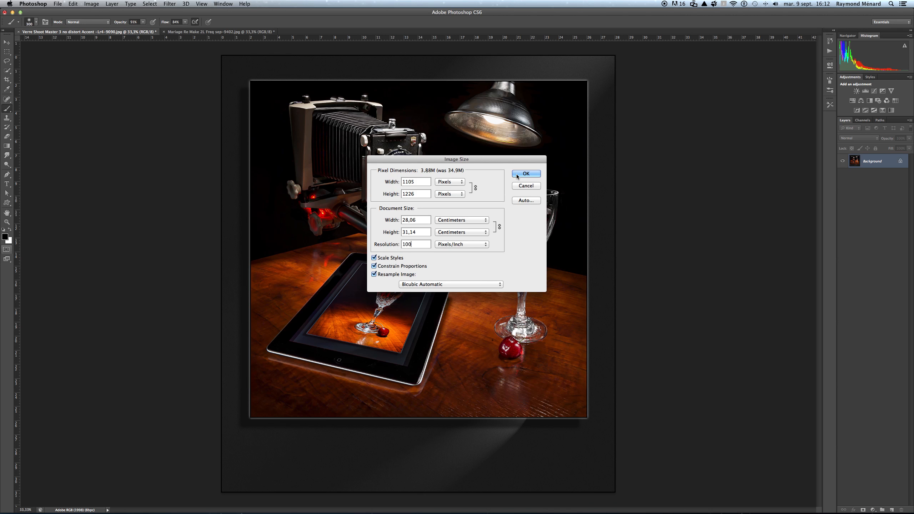
click(526, 174)
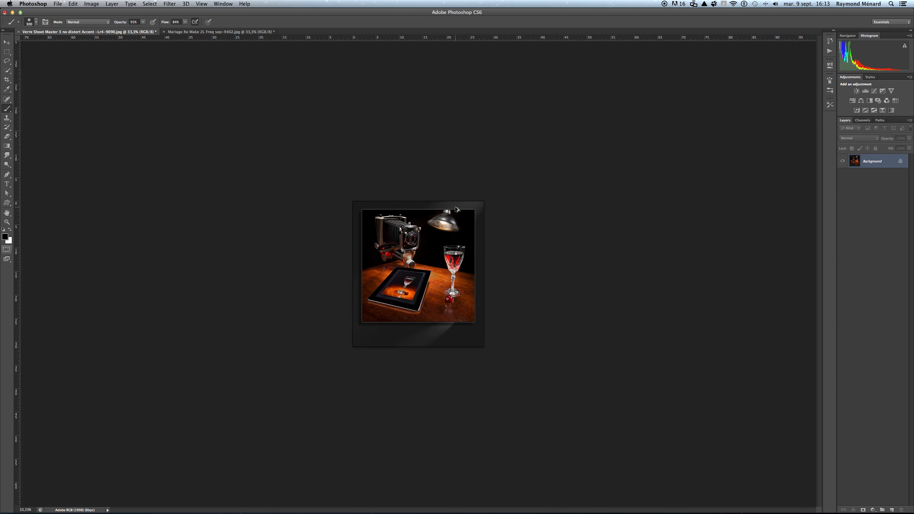
key(super+z)
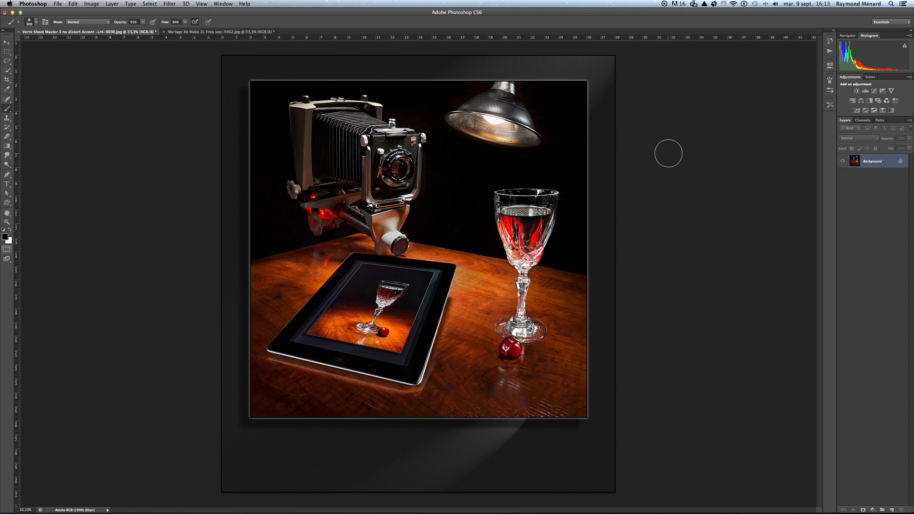
Create a new action set named "Réduction 100 resharp".
click(830, 53)
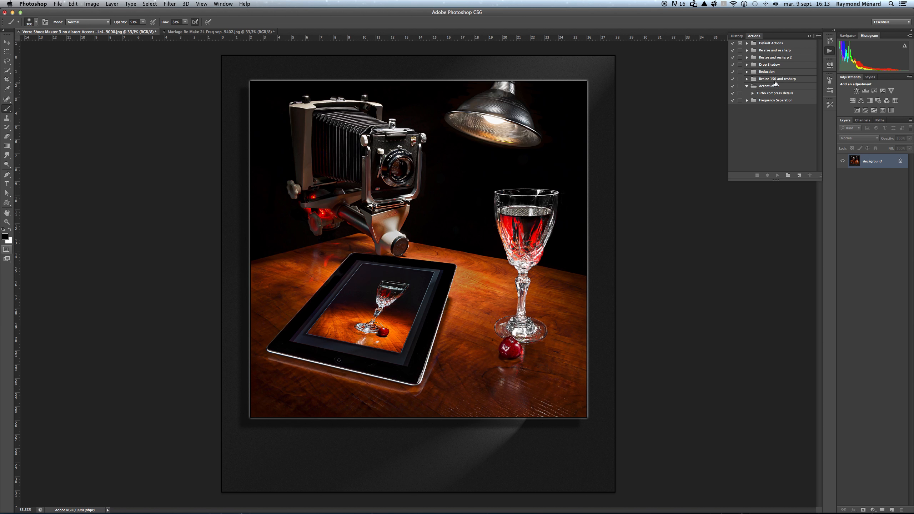
click(746, 86)
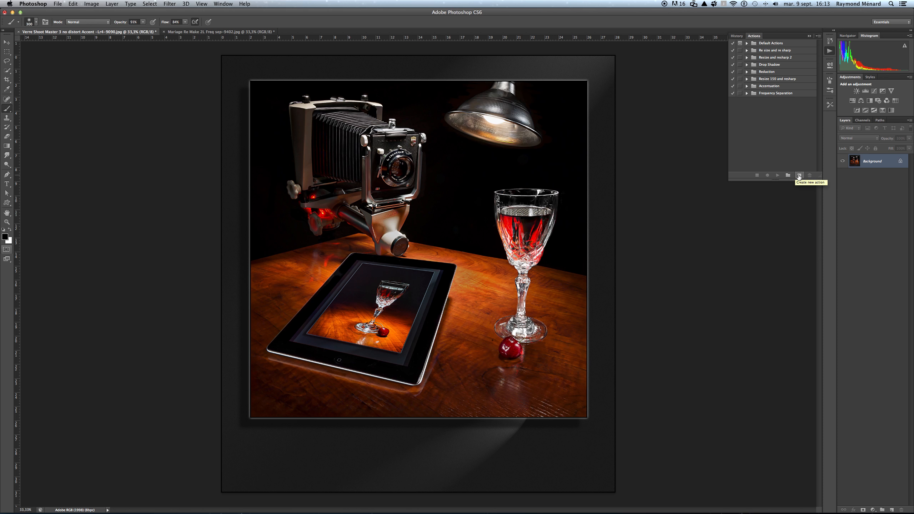
click(788, 175)
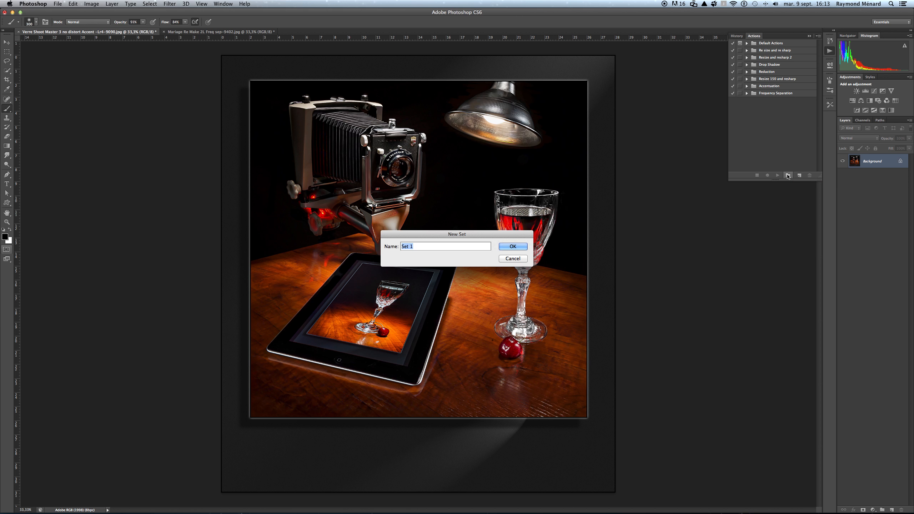
text(Réduction 100 resharp)
click(519, 248)
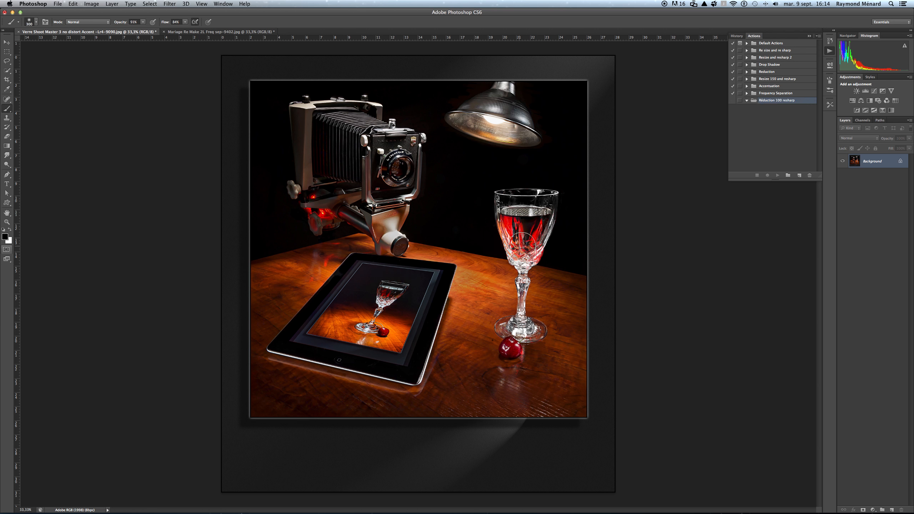
Start recording a new action named "reduire, resharp" in the Réduction 100 resharp set.
click(798, 175)
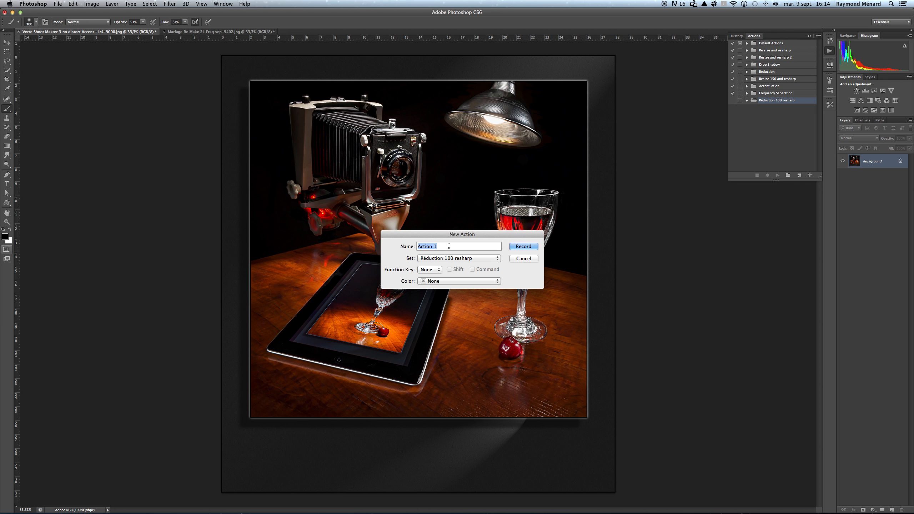
text(reduire, resharp)
click(519, 247)
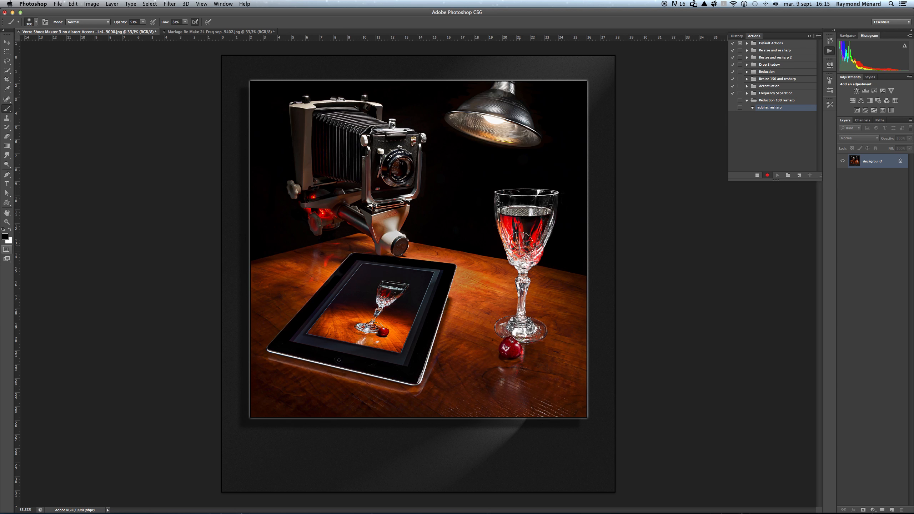
Record an image resize to 100 pixels/inch with Bicubic Sharper (best for reduction) resampling, and stop the recording.
click(92, 4)
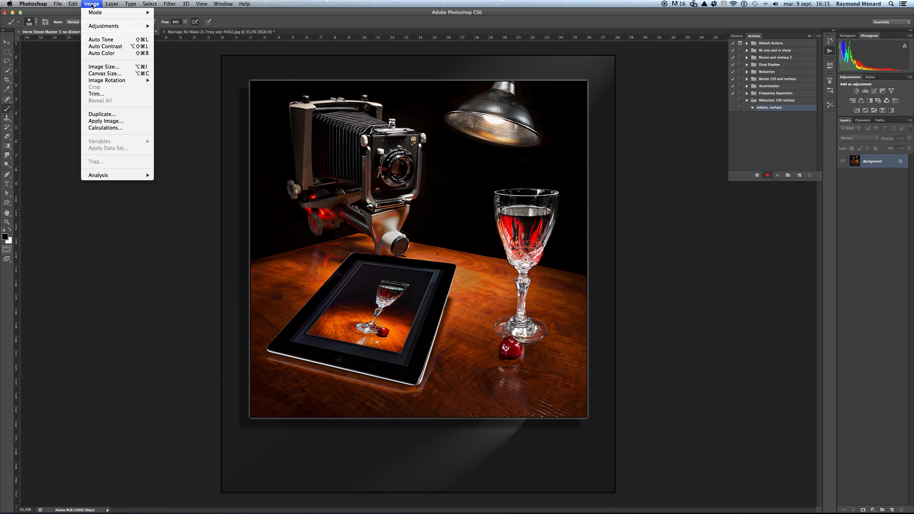
click(96, 67)
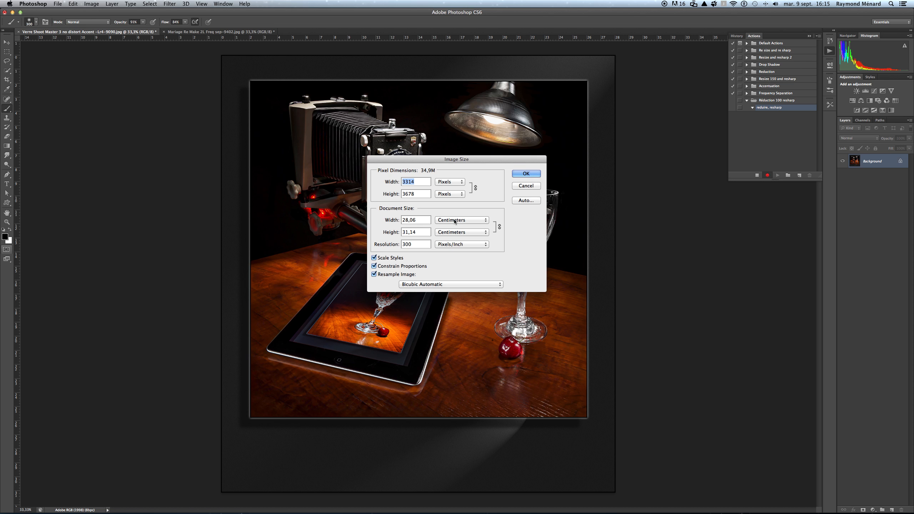
double_click(420, 244)
text(100)
click(470, 284)
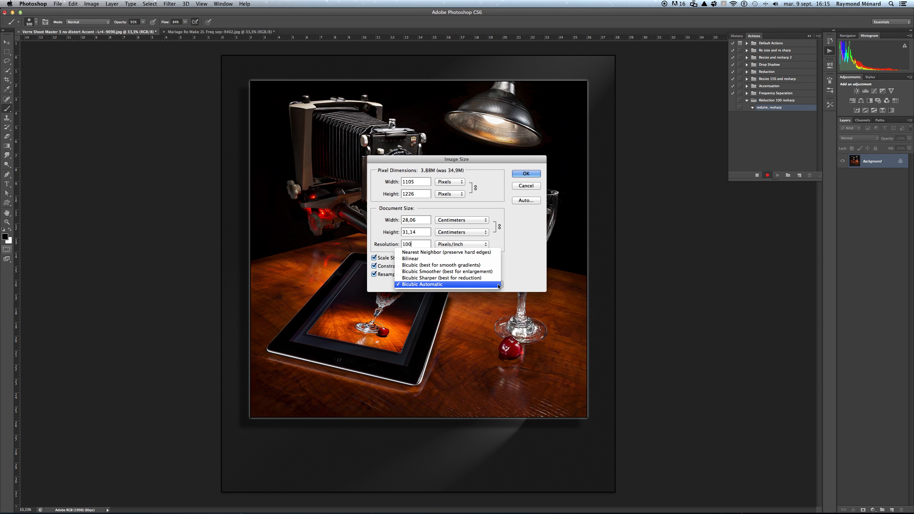
click(462, 278)
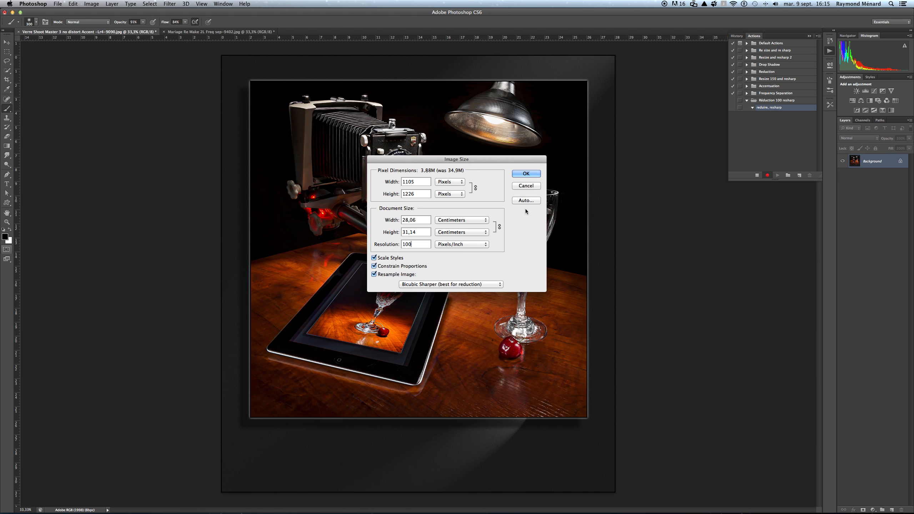
click(526, 173)
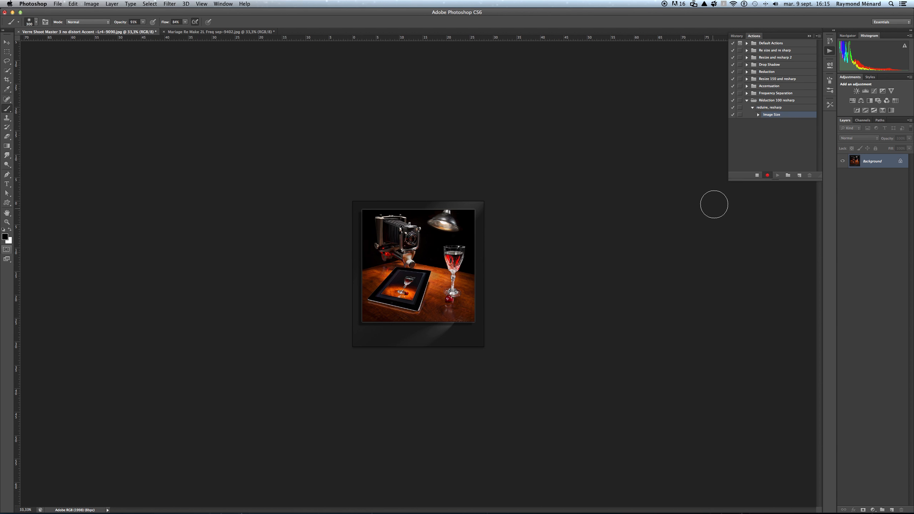
click(757, 176)
Undo the recorded resize on the photo, collapse the Réduction 100 resharp set, and hide the action list.
key(super+z)
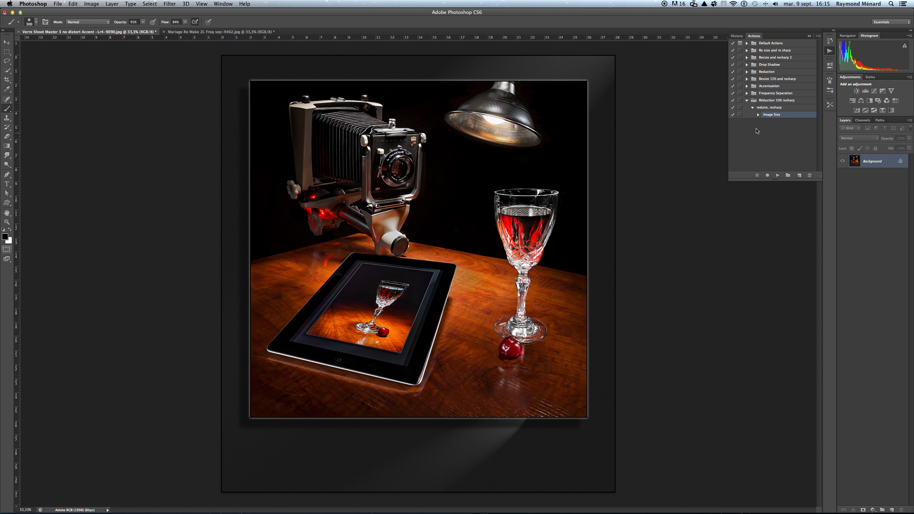
click(747, 101)
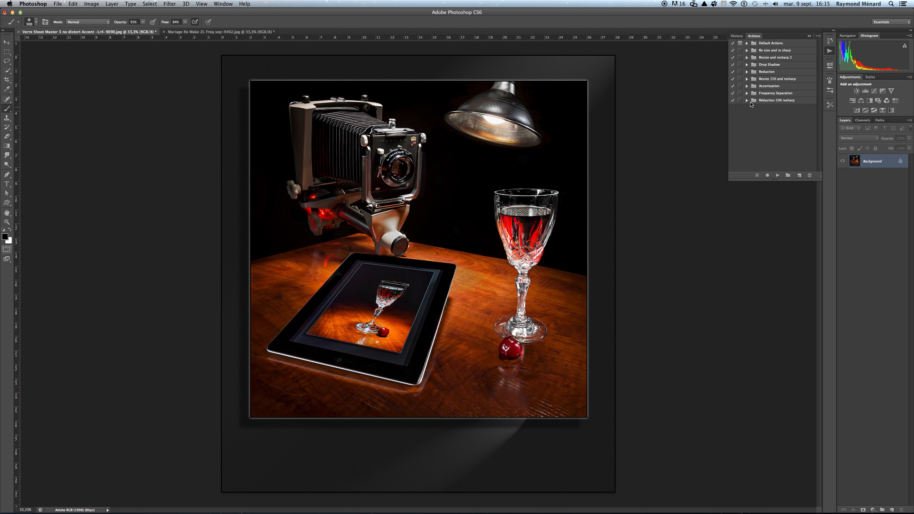
click(809, 36)
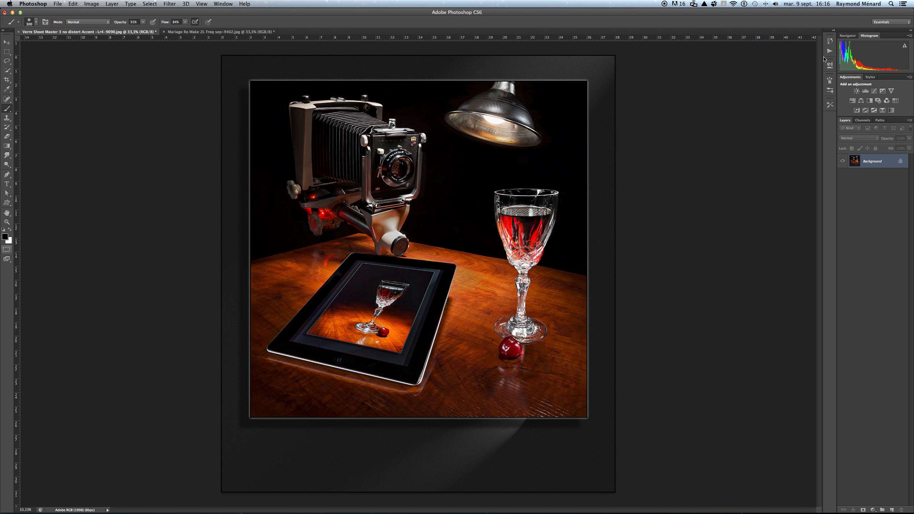
Play the "reduire, resharp" action from the Réduction 100 resharp set on the still-life photo.
click(830, 51)
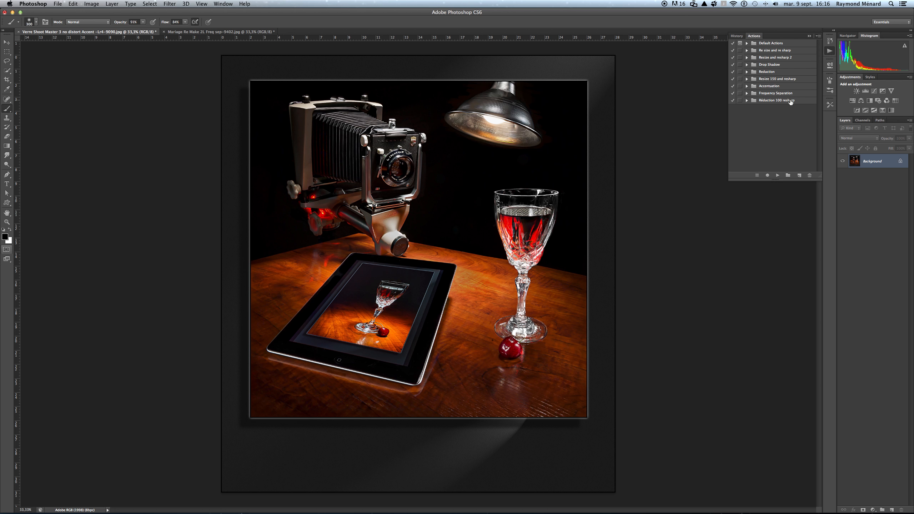
click(747, 101)
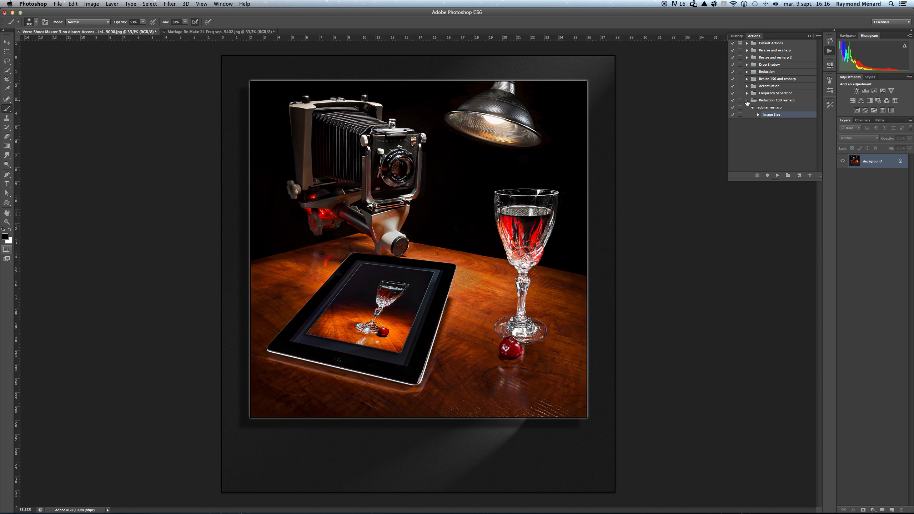
click(765, 108)
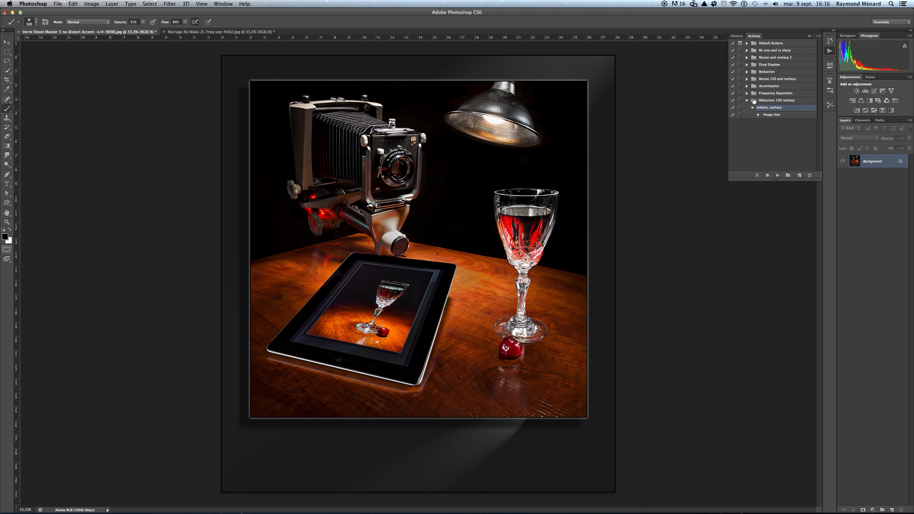
click(777, 176)
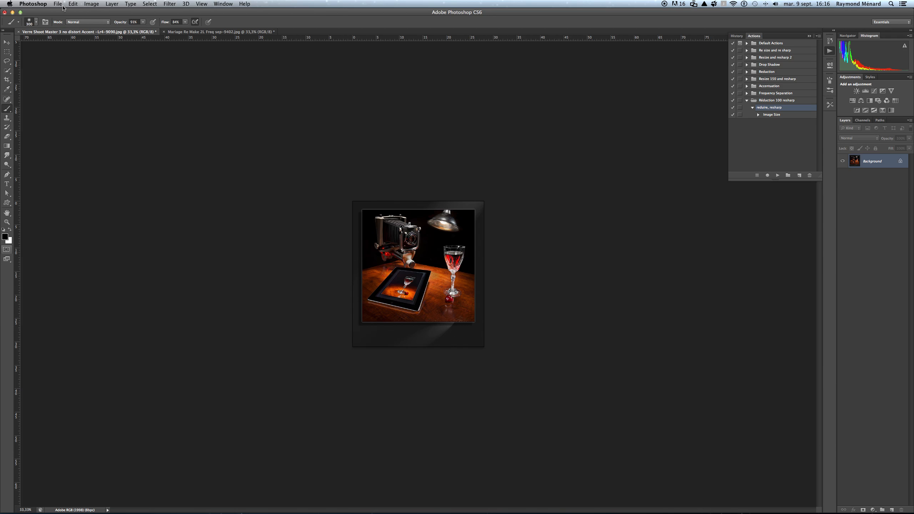
Undo the action's resize on the still-life photo and hide the action list.
click(92, 4)
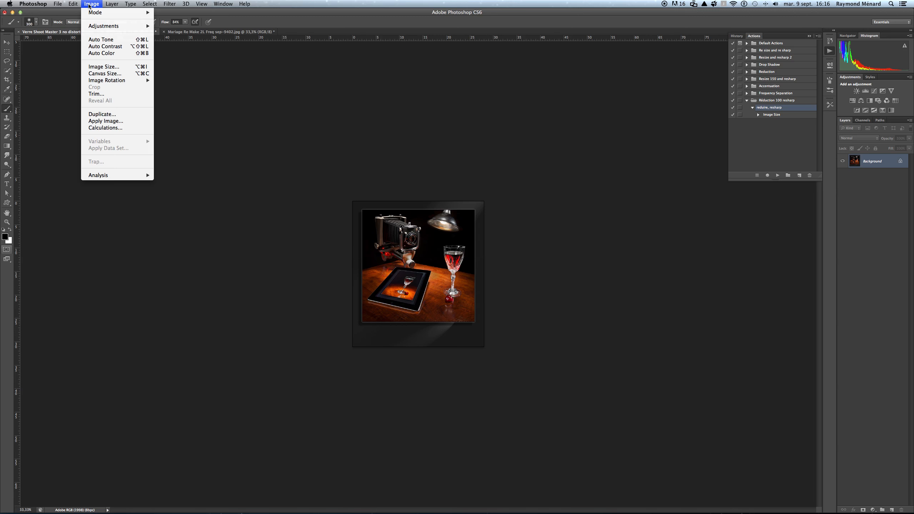
mouse_move(56, 5)
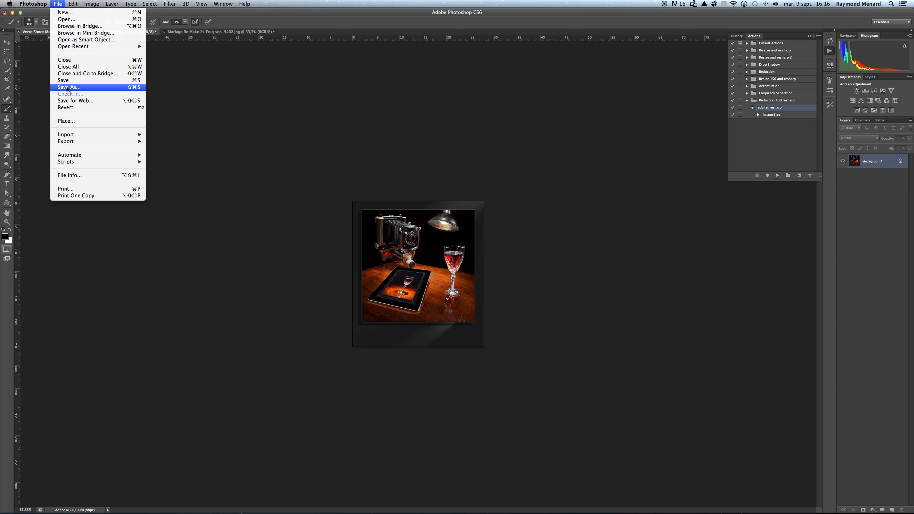
click(258, 79)
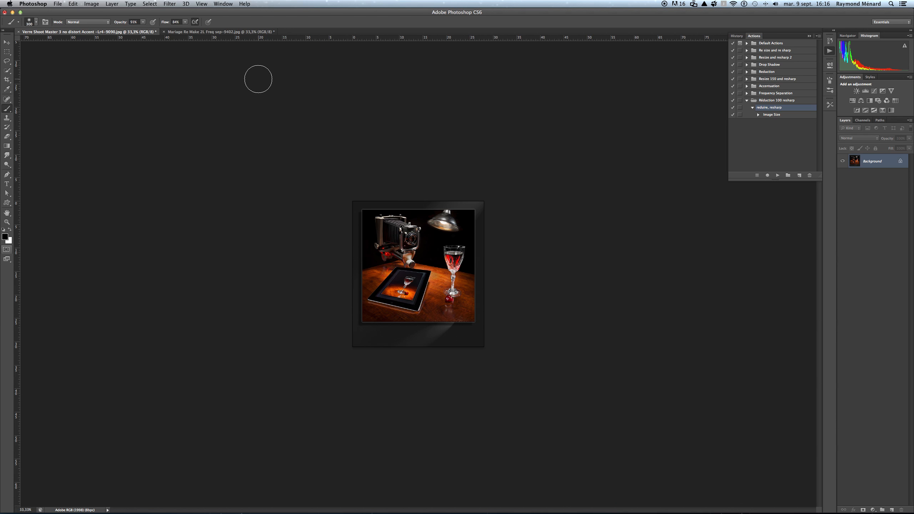
key(super+z)
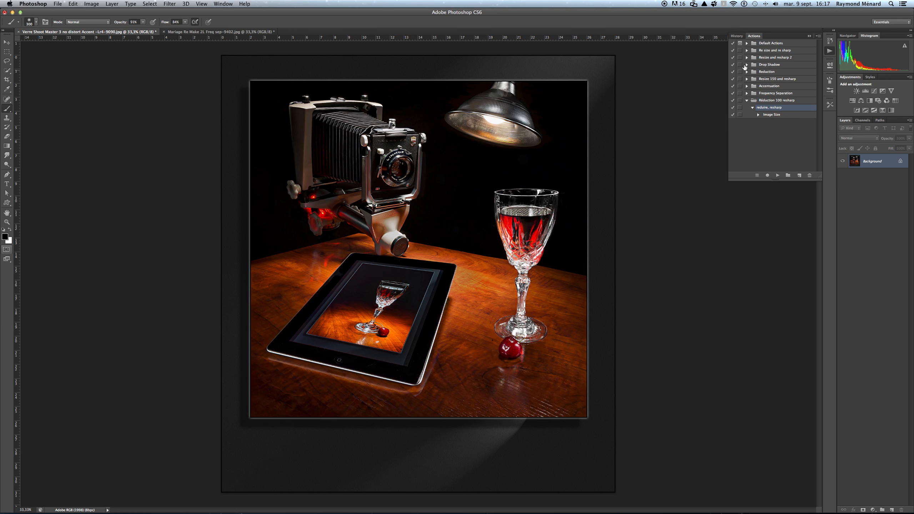
click(809, 36)
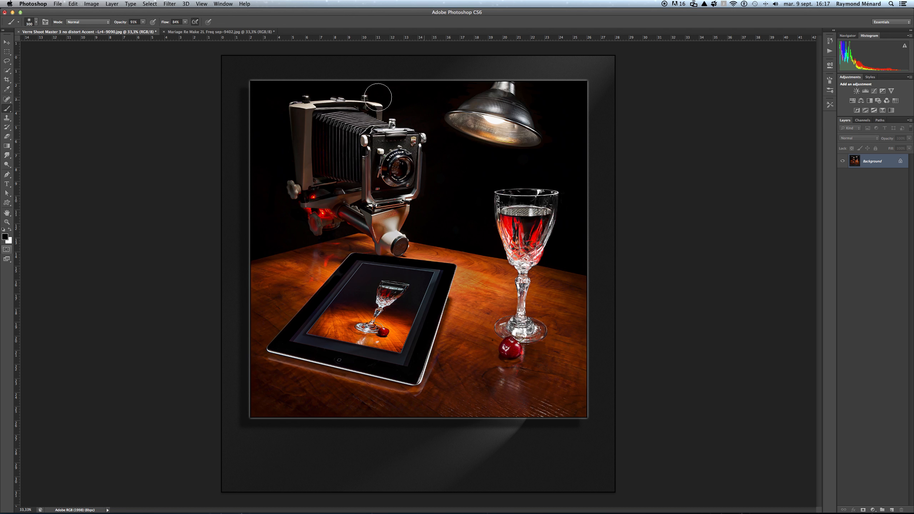
Switch to the wedding photo and duplicate its Background layer.
click(203, 32)
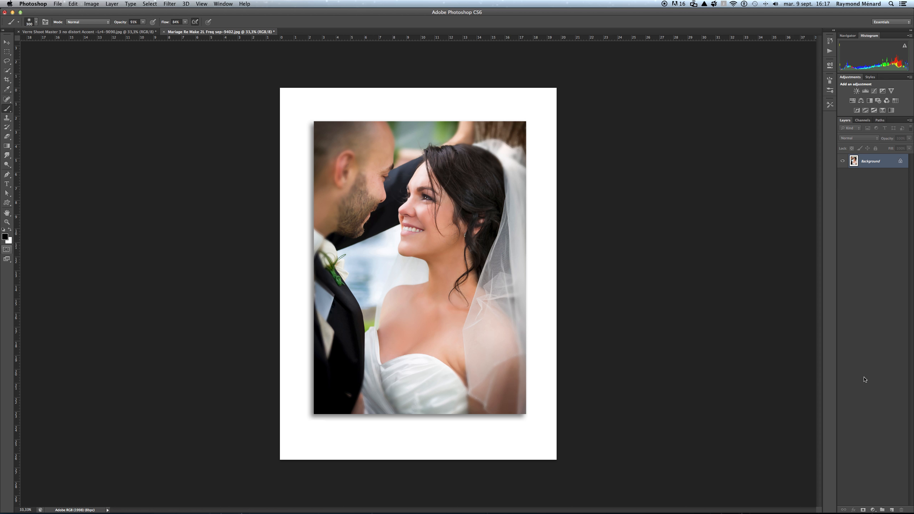
key(super+j)
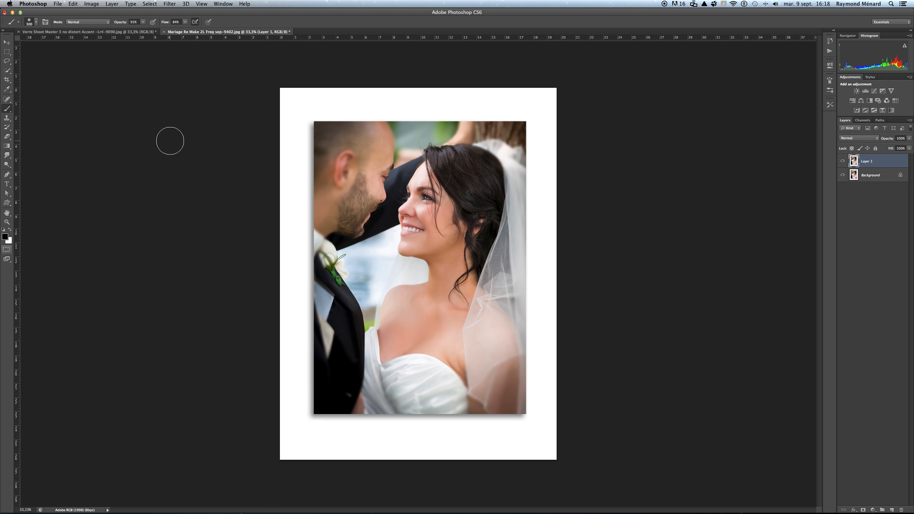
Try a 105mm Prime Lens Flare at 74% brightness near the photo's upper edge between the couple, and undo it.
key(super+alt+f)
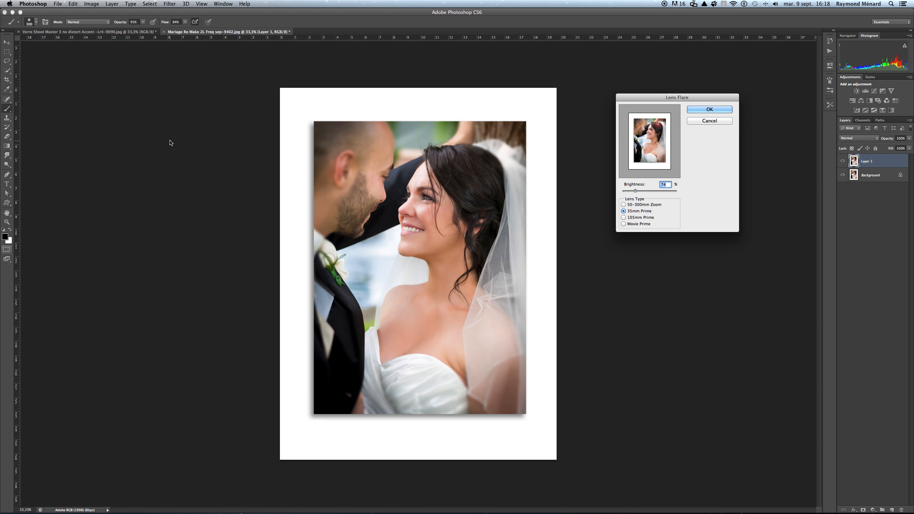
click(624, 217)
drag(658, 125, 650, 123)
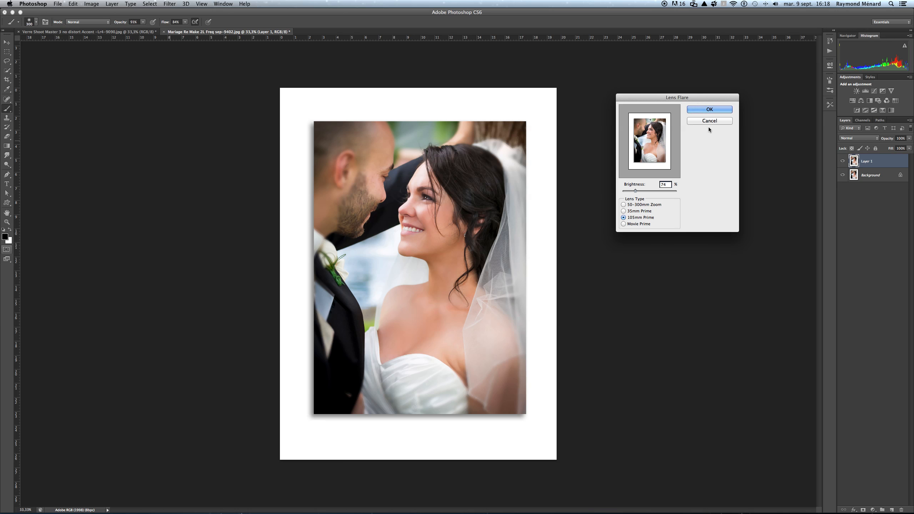
click(697, 110)
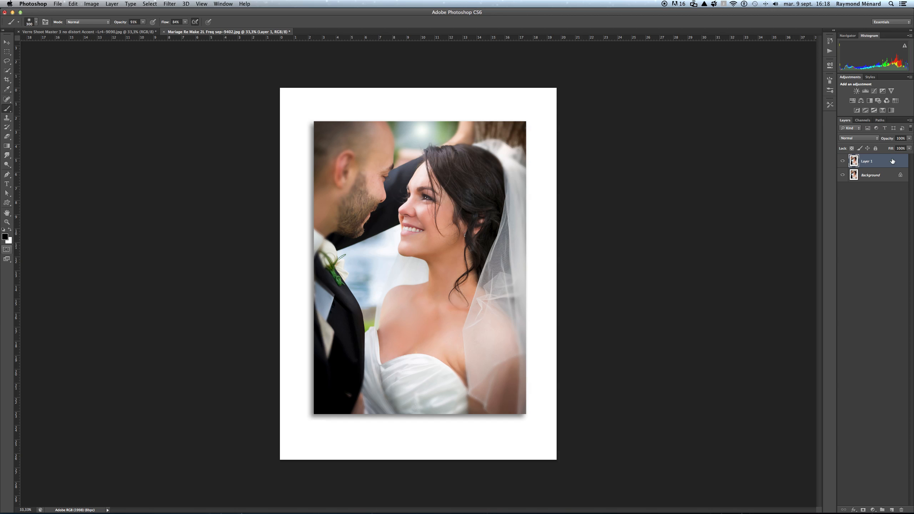
key(super+z)
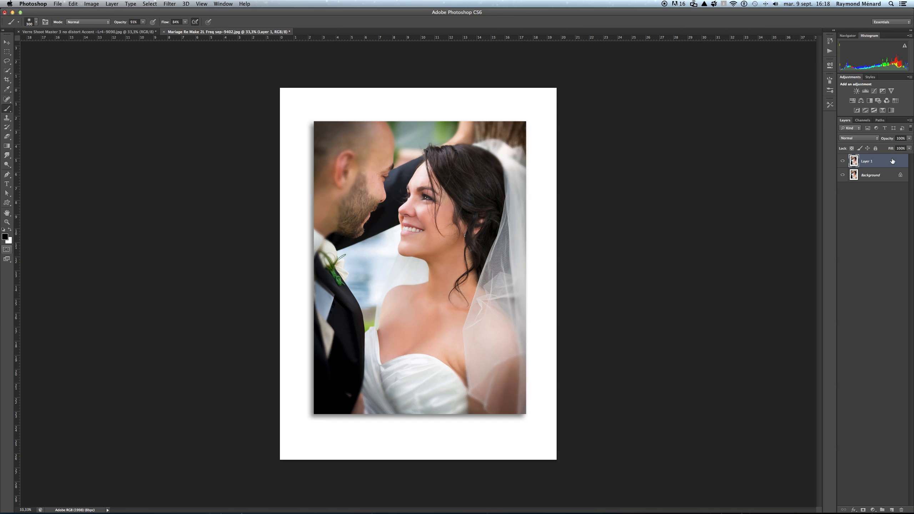
Try the Lens Flare on Layer 1 with brightness raised to 99%, and undo it.
key(super+alt+f)
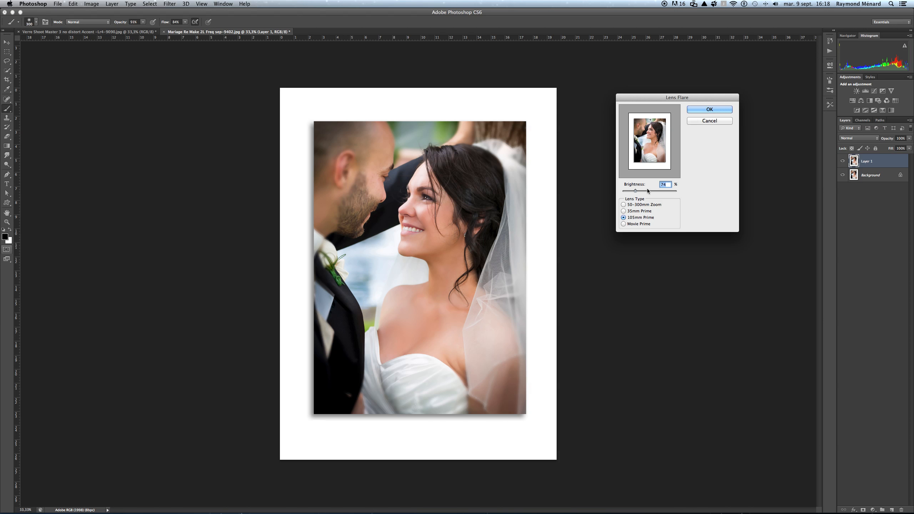
drag(635, 190, 639, 191)
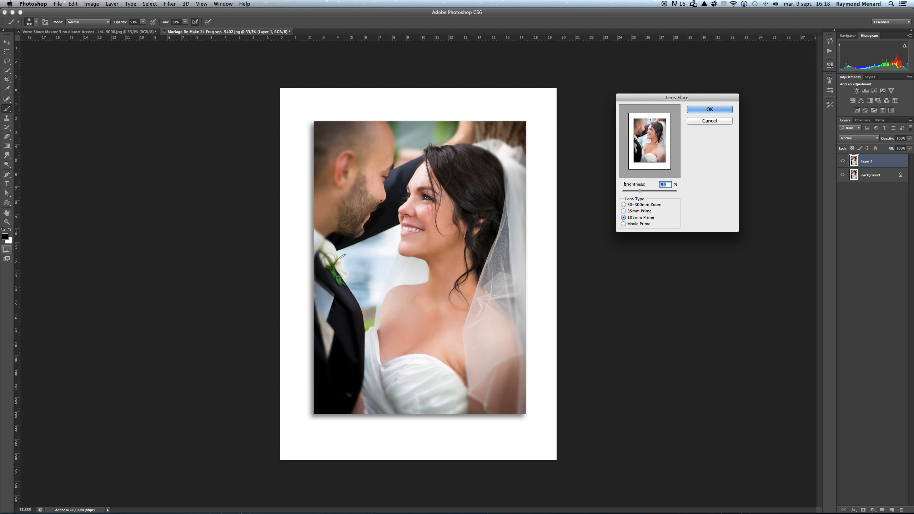
drag(651, 121, 650, 122)
click(697, 110)
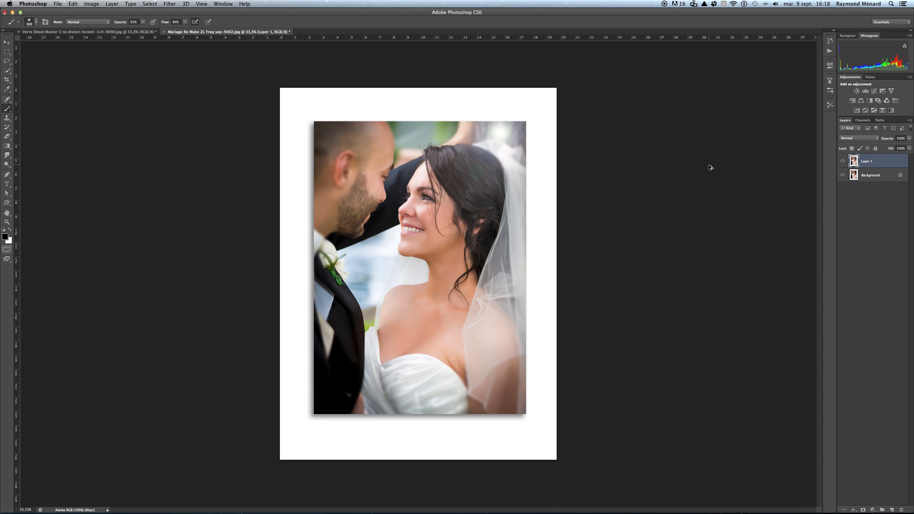
key(super+z)
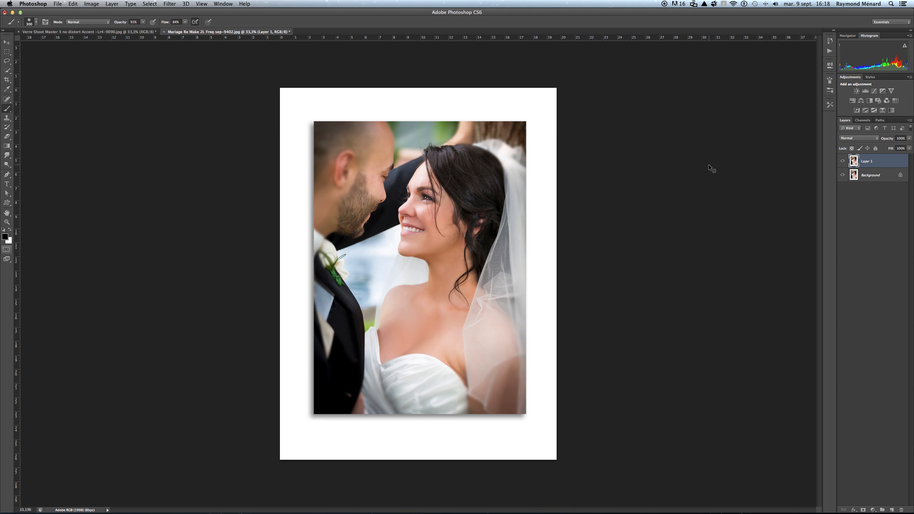
Apply a 105mm Prime Lens Flare at 99% brightness, centred on the greenery near the photo's upper edge between the couple.
key(super+alt+f)
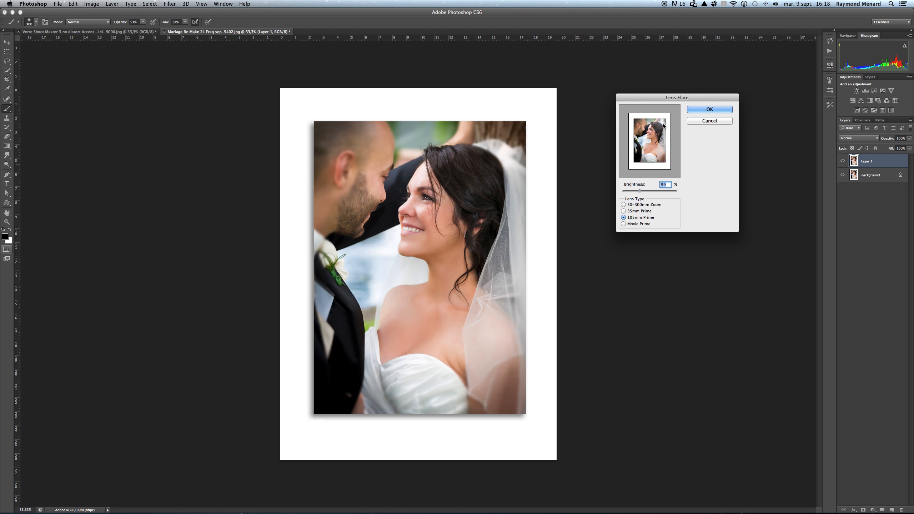
drag(663, 123, 649, 121)
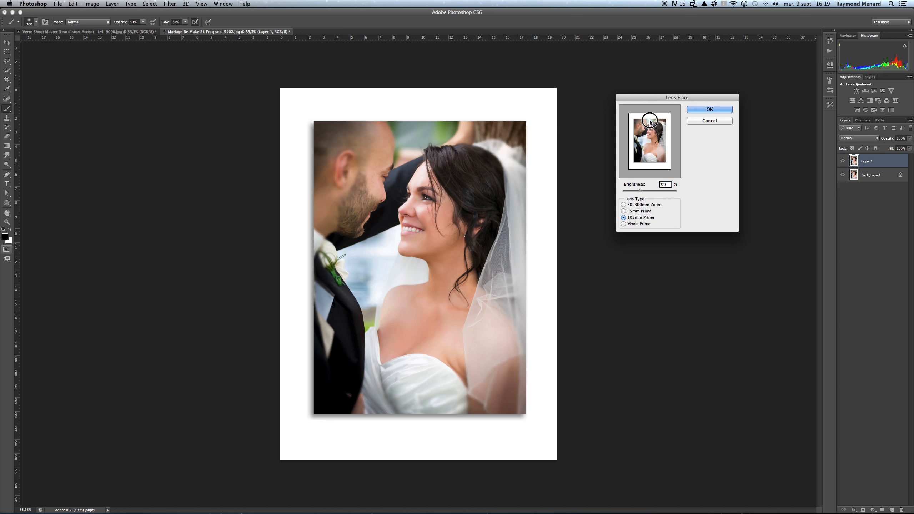
click(694, 110)
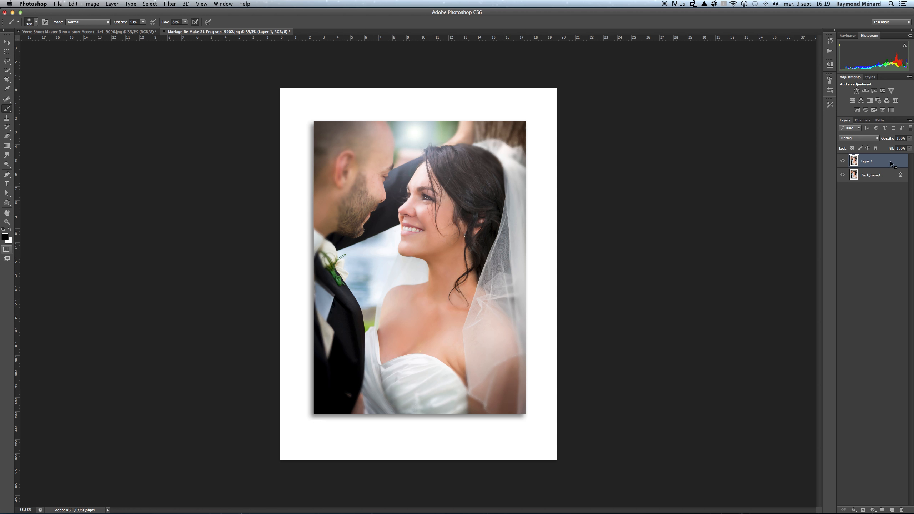
Apply a second 105mm Prime Lens Flare at 72% brightness, centred on the bright background between the couple's chests.
key(super+alt+f)
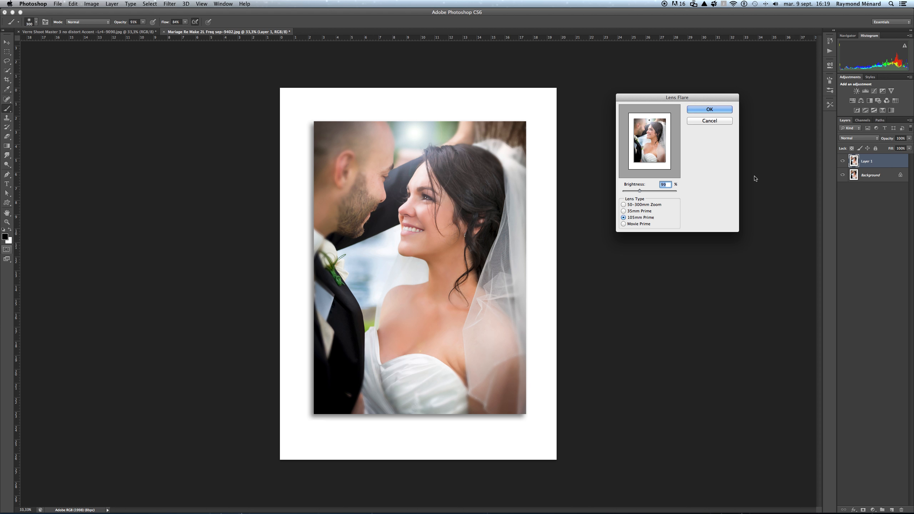
click(650, 120)
drag(650, 121, 646, 142)
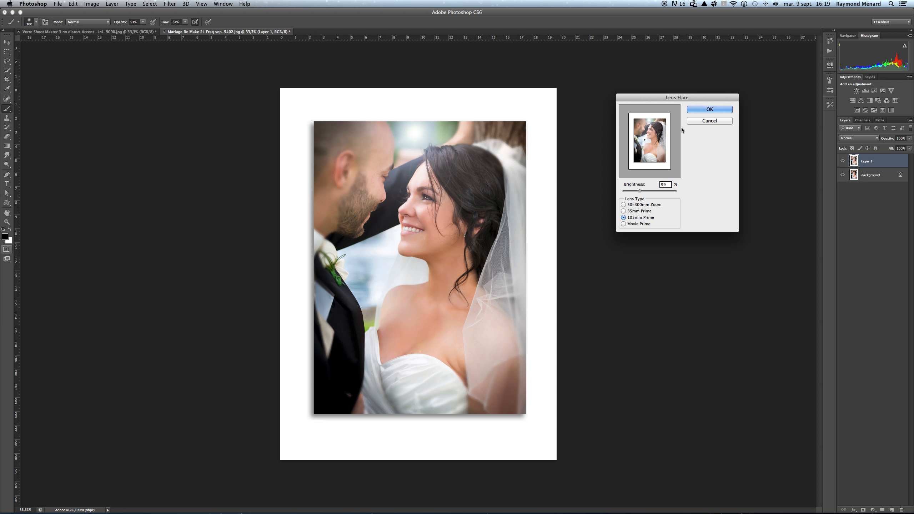
drag(639, 192, 635, 193)
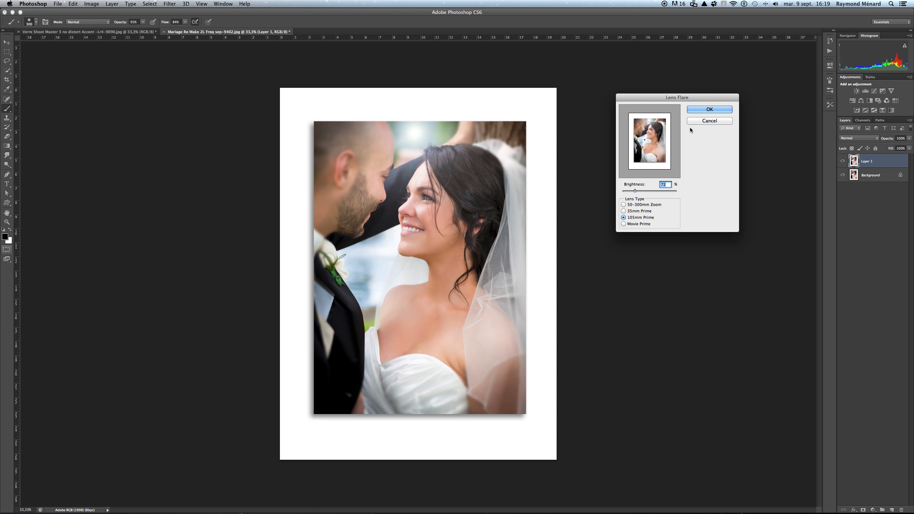
click(693, 109)
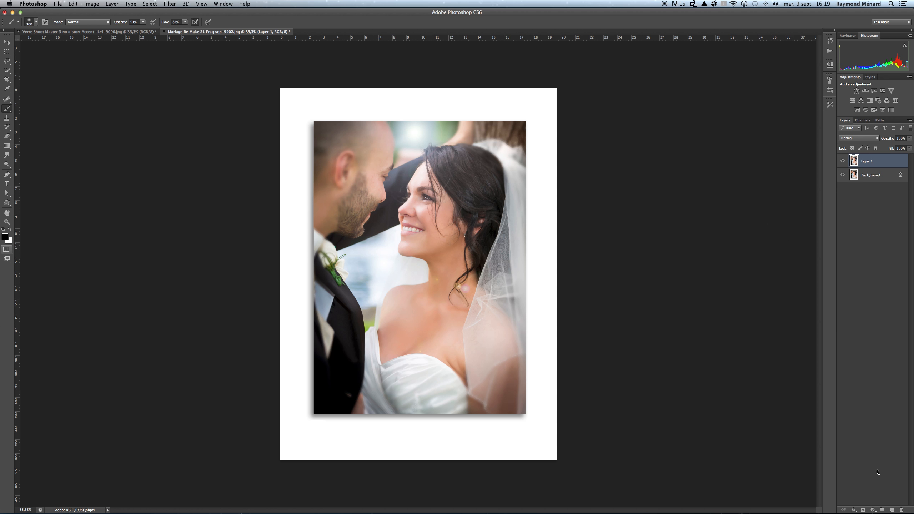
Add a layer mask to Layer 1 and set the brush to 36% opacity and 82% flow.
click(863, 510)
click(36, 23)
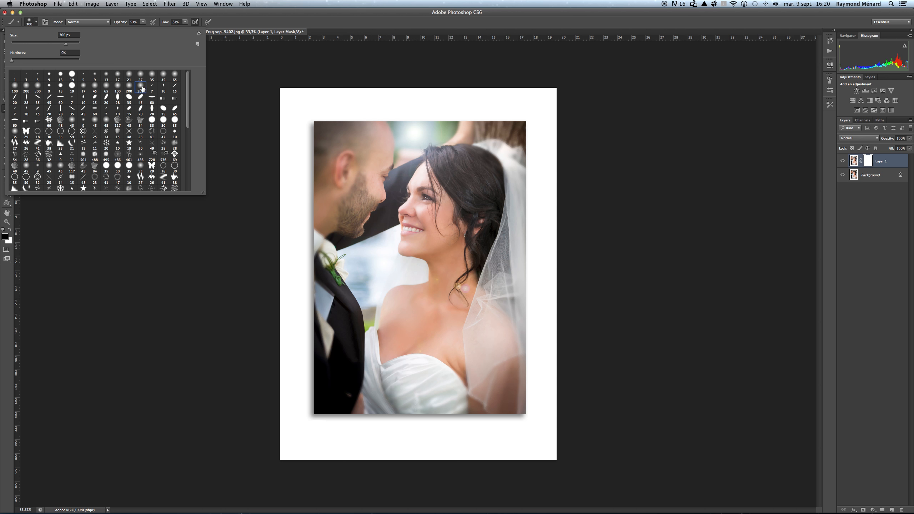
click(257, 22)
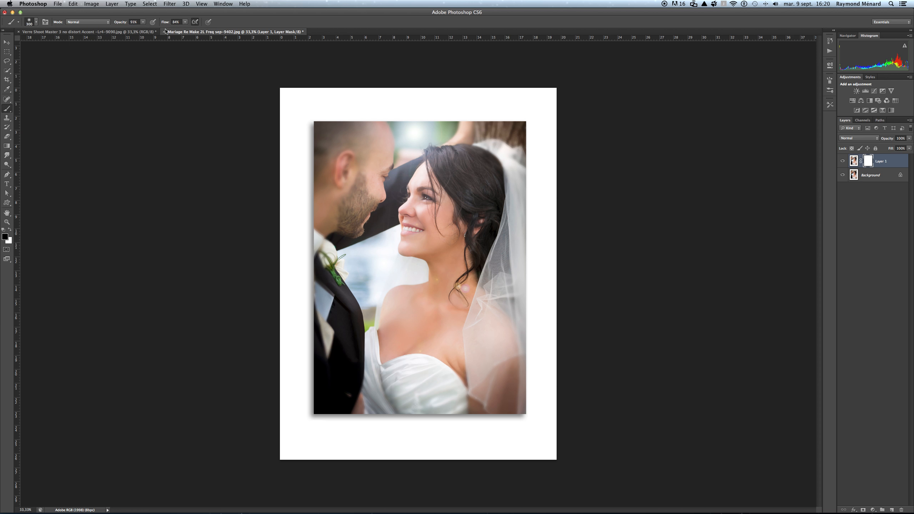
click(143, 22)
drag(144, 31, 125, 32)
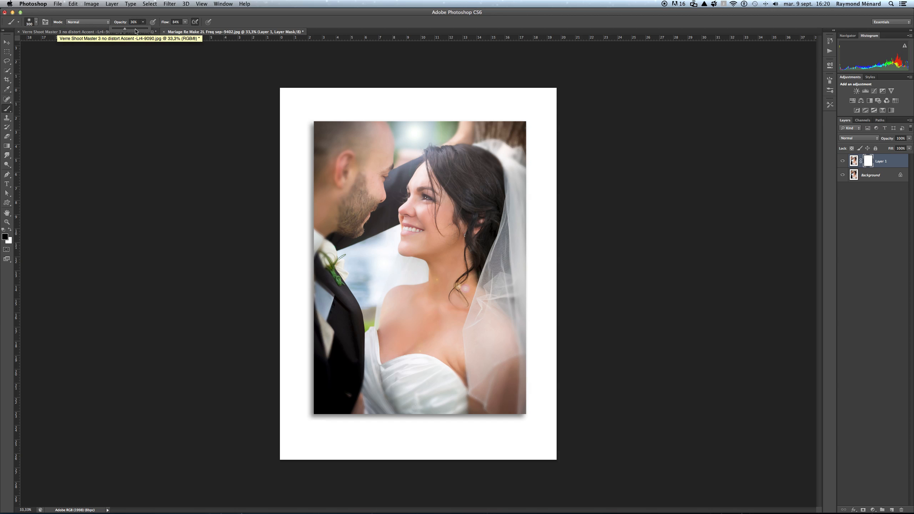
click(186, 24)
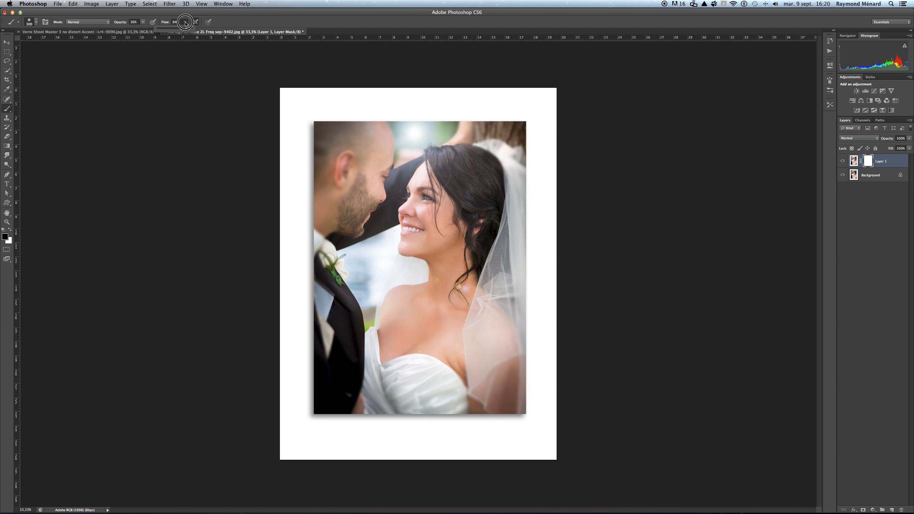
click(185, 23)
drag(187, 29, 186, 29)
Paint the flare off the bride's neck and hair on Layer 1's mask, and stamp the visible layers into a new layer.
click(467, 287)
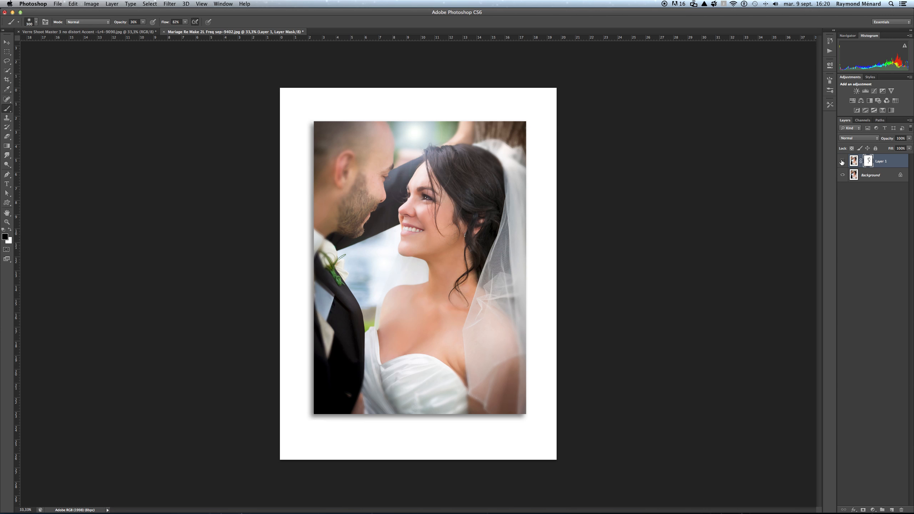
click(842, 162)
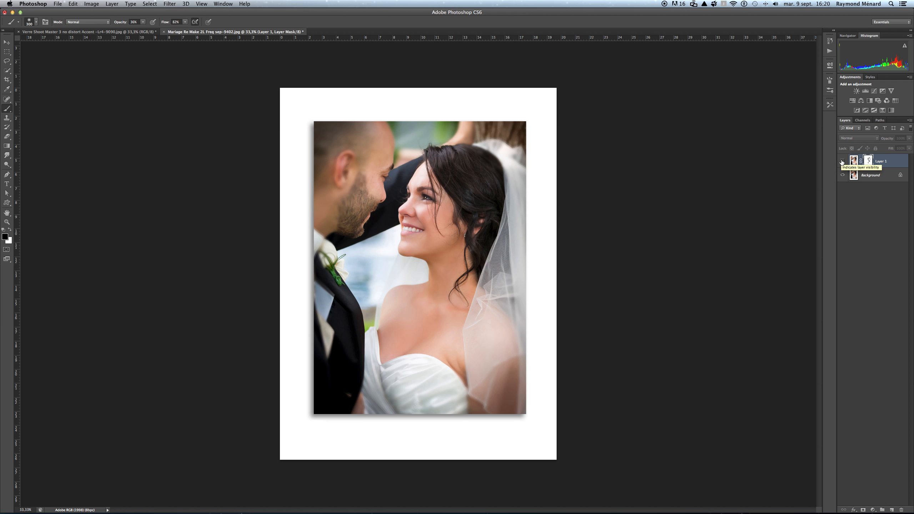
click(842, 162)
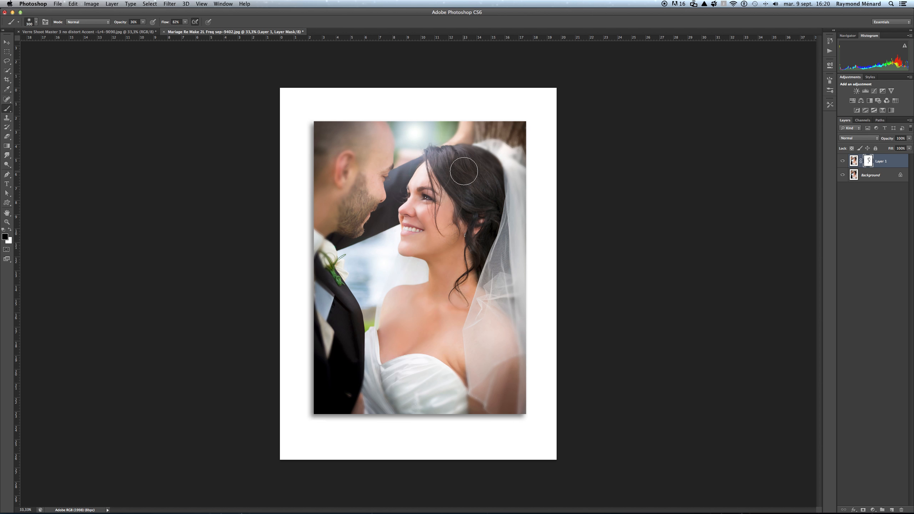
mouse_move(453, 168)
mouse_down()
mouse_move(474, 234)
mouse_move(468, 268)
mouse_up()
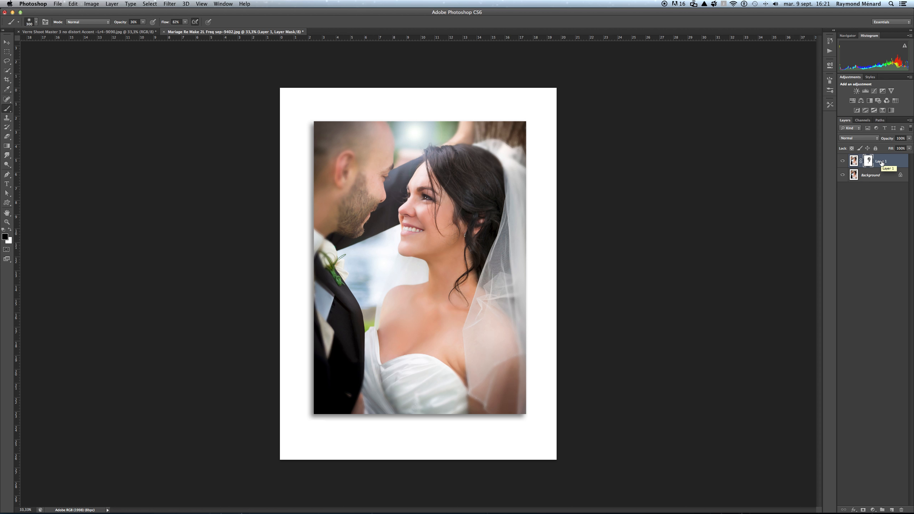
key(super+alt+shift+e)
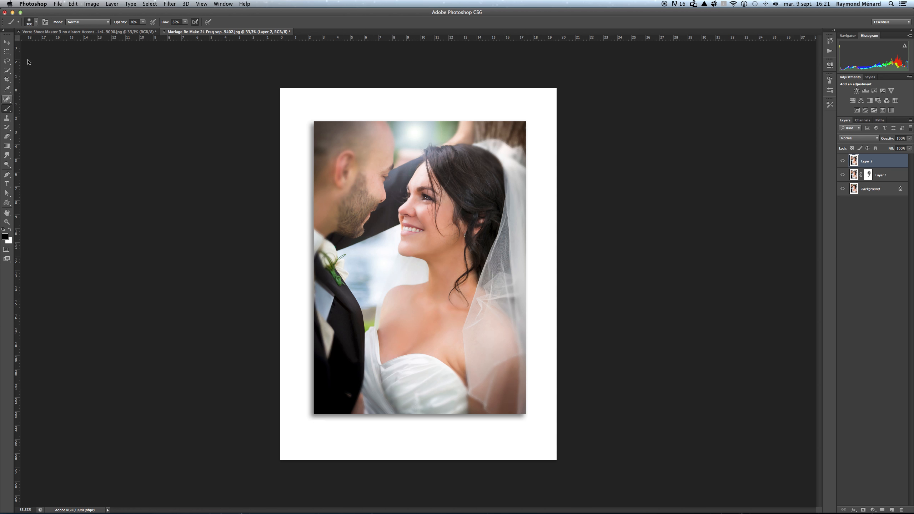
Select the 1356 px photographer's signature brush from the end of the brush preset list.
click(36, 22)
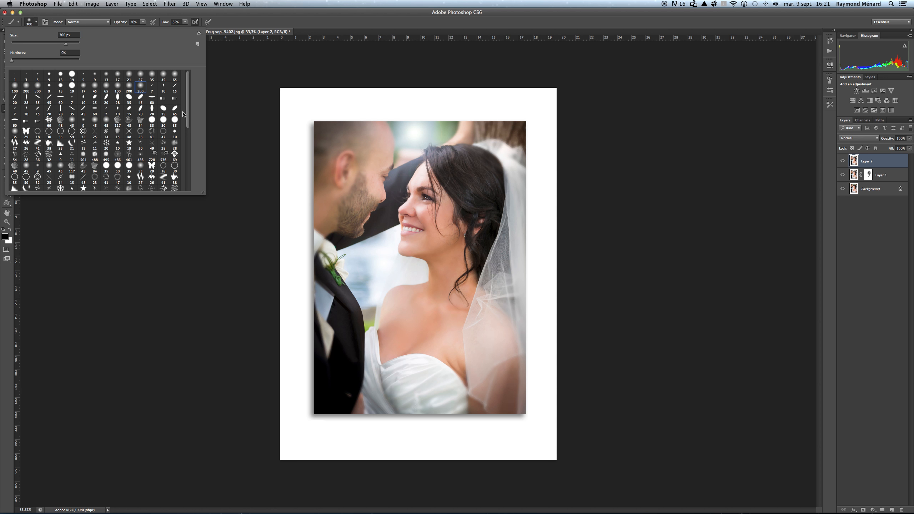
drag(189, 113, 189, 174)
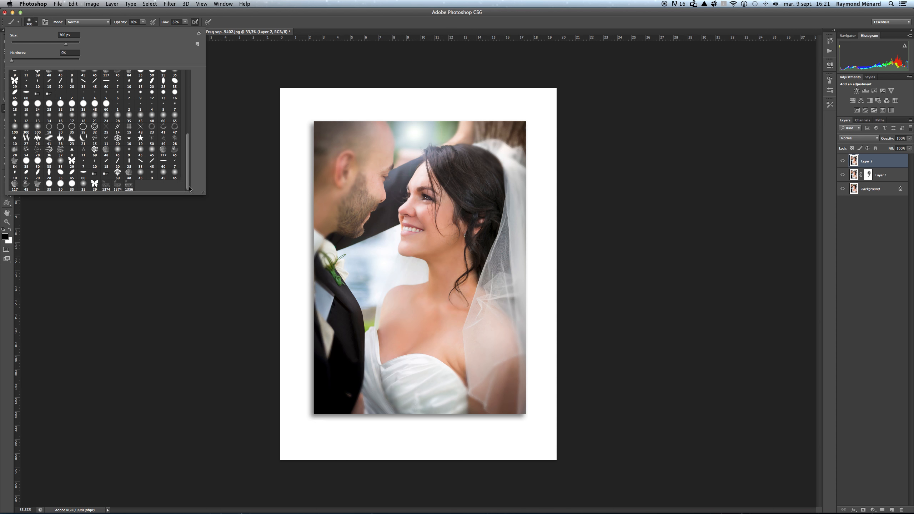
click(128, 185)
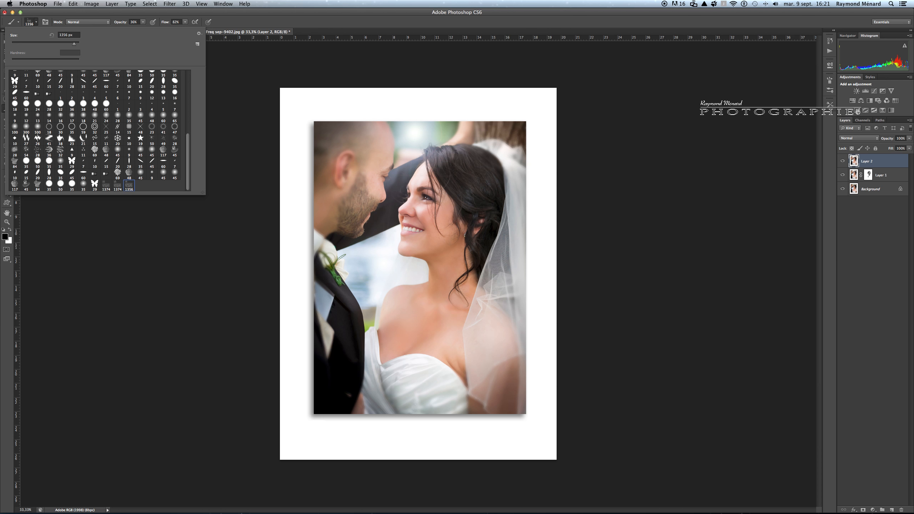
Load the "Signature 50% opacité" tool preset for the Brush tool.
click(830, 105)
click(830, 105)
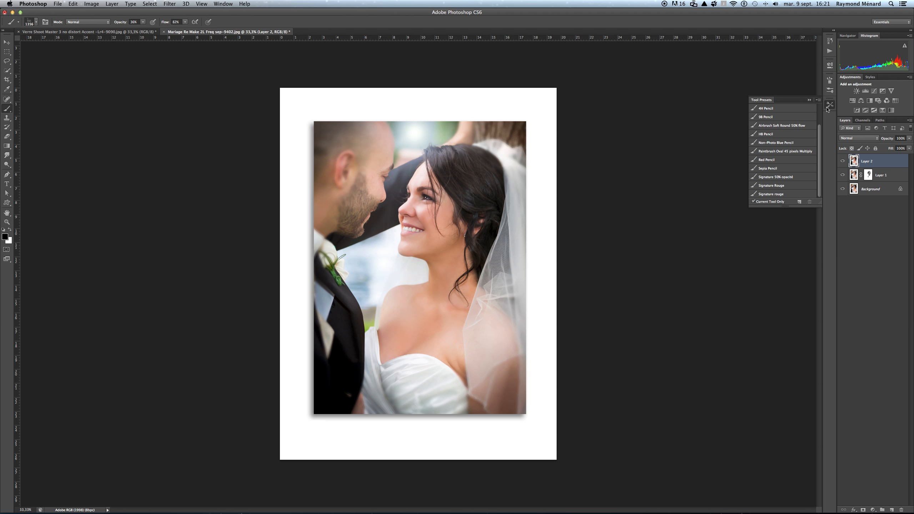
click(820, 161)
mouse_move(820, 160)
mouse_down()
mouse_move(819, 149)
mouse_move(818, 175)
mouse_up()
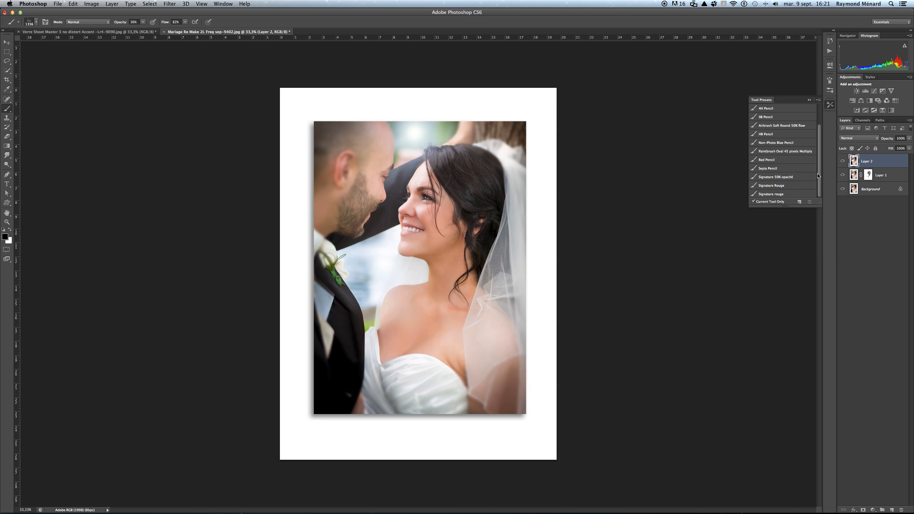
click(766, 178)
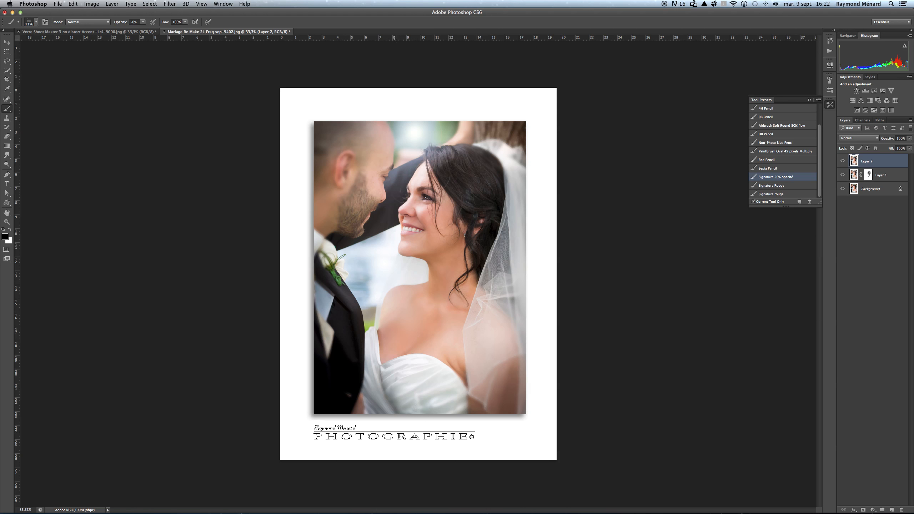
Stamp the signature on the merged Layer 2 in the white border below the photo, and invert the layer's colours and back.
click(394, 432)
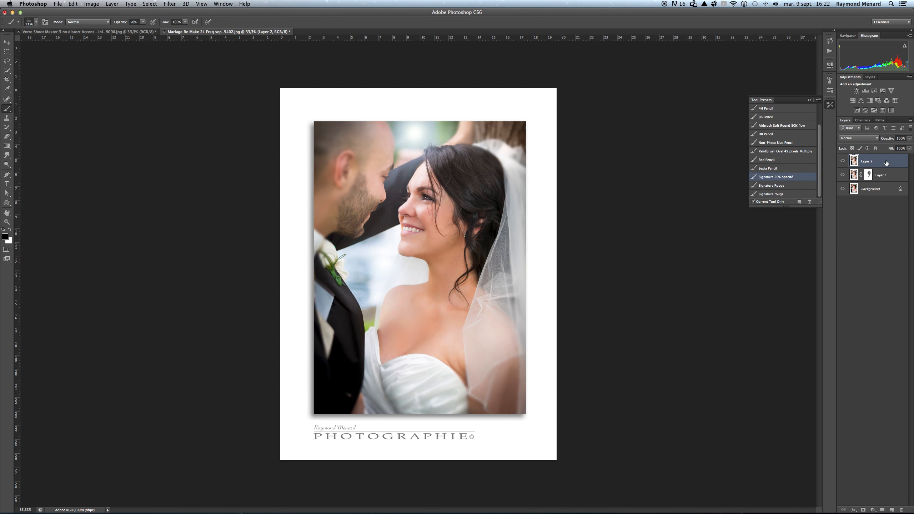
key(super+i)
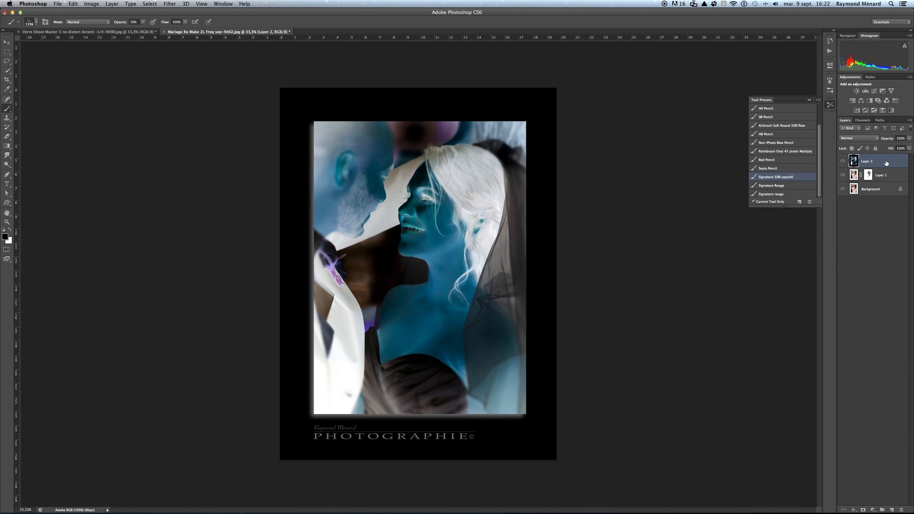
key(super+i)
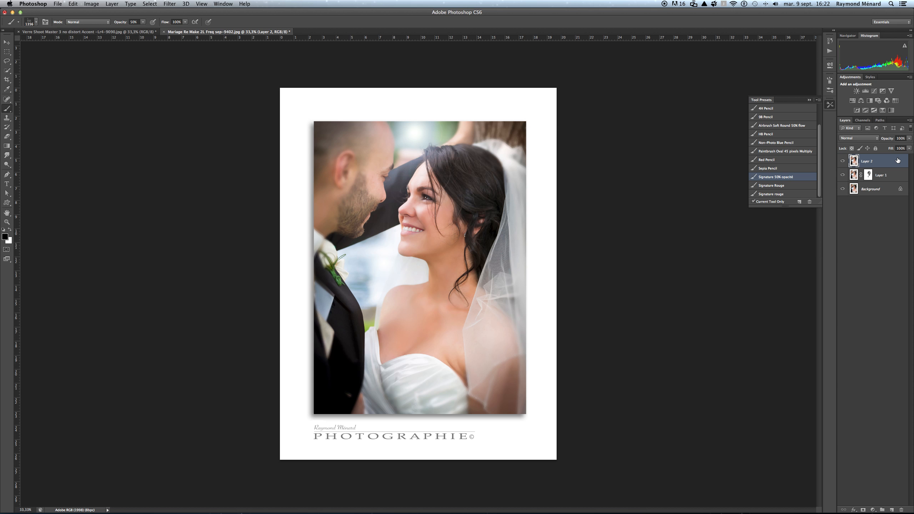
Replace the merged Layer 2 with a new empty layer and stamp the signature on it in the white border below the photo.
drag(898, 161, 902, 509)
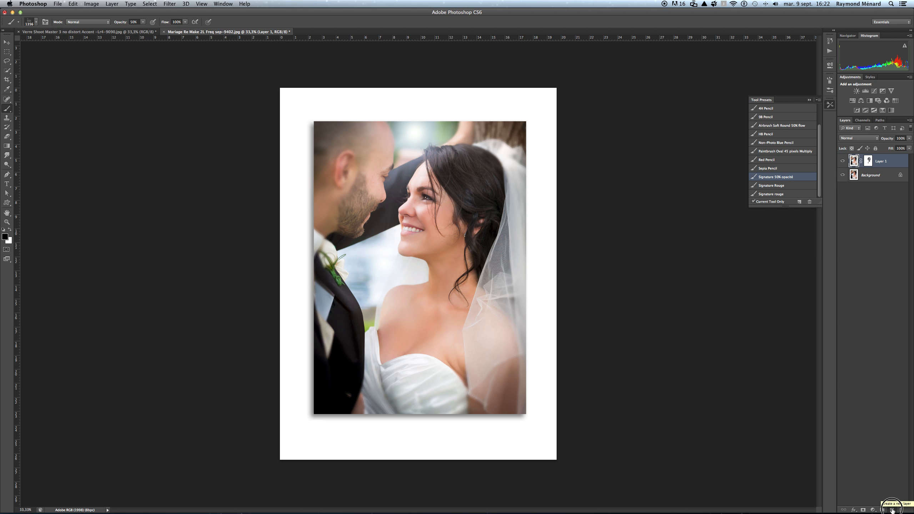
click(891, 510)
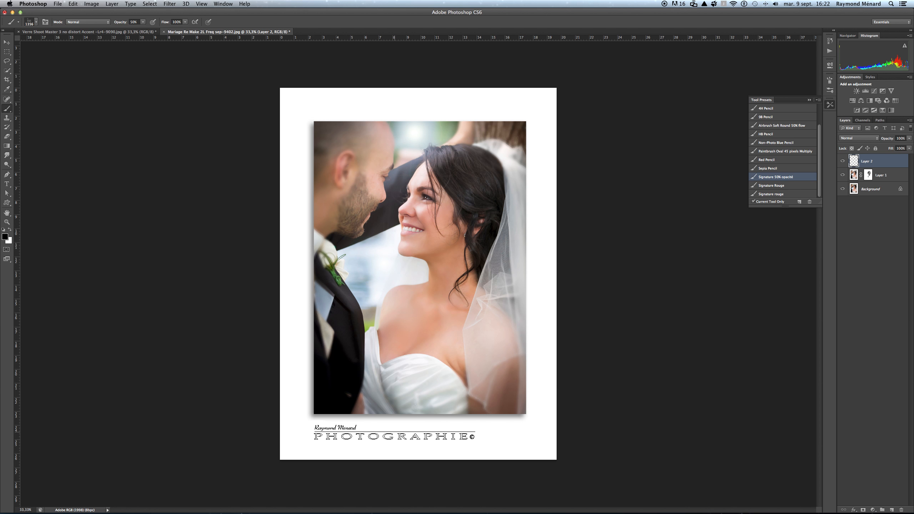
click(395, 432)
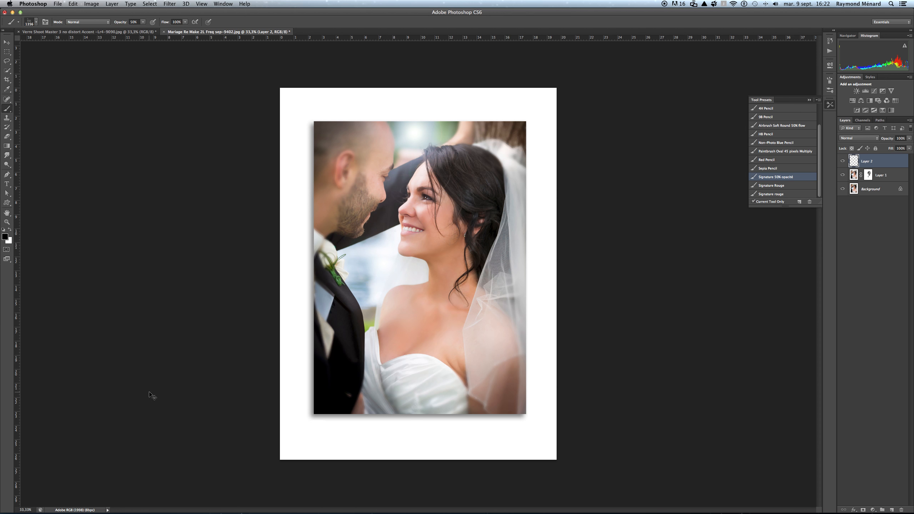
key(super+i)
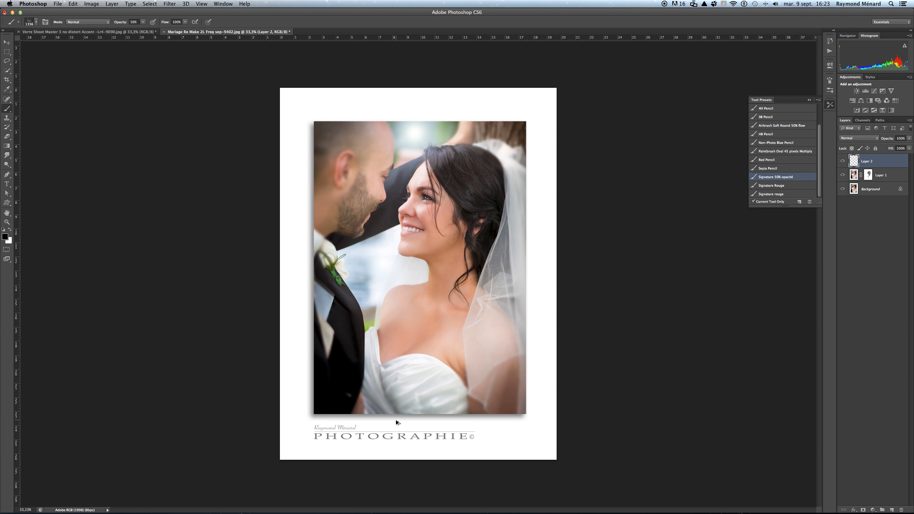
Check the Image Size dialog and look through the Image menu commands in the keyboard shortcut settings, leaving both without changes.
key(super+alt+i)
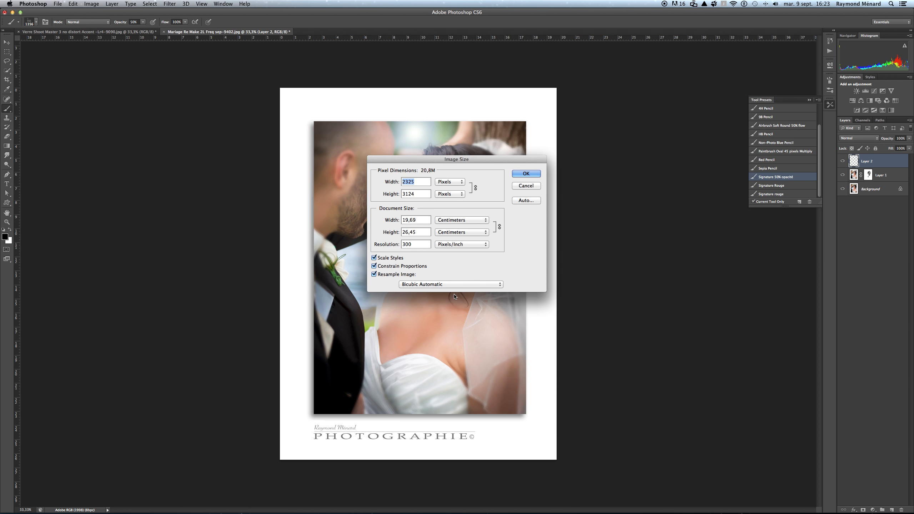
click(526, 186)
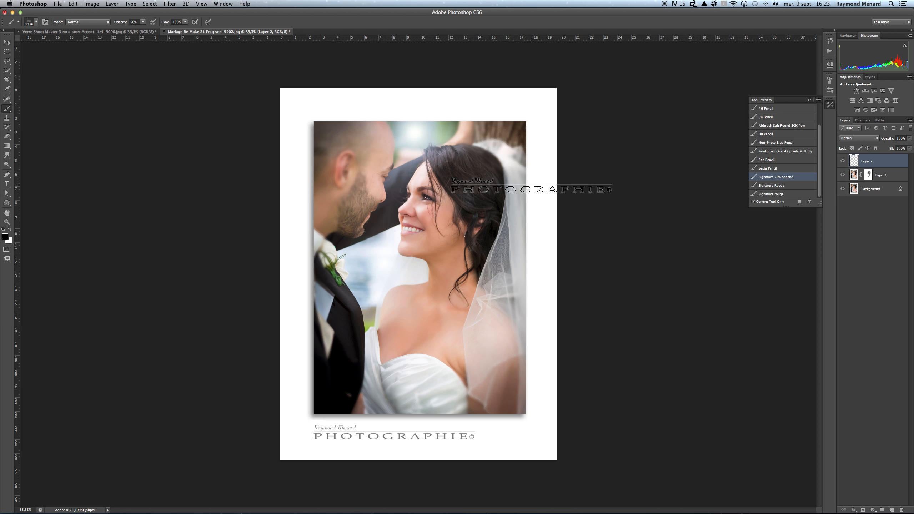
click(72, 4)
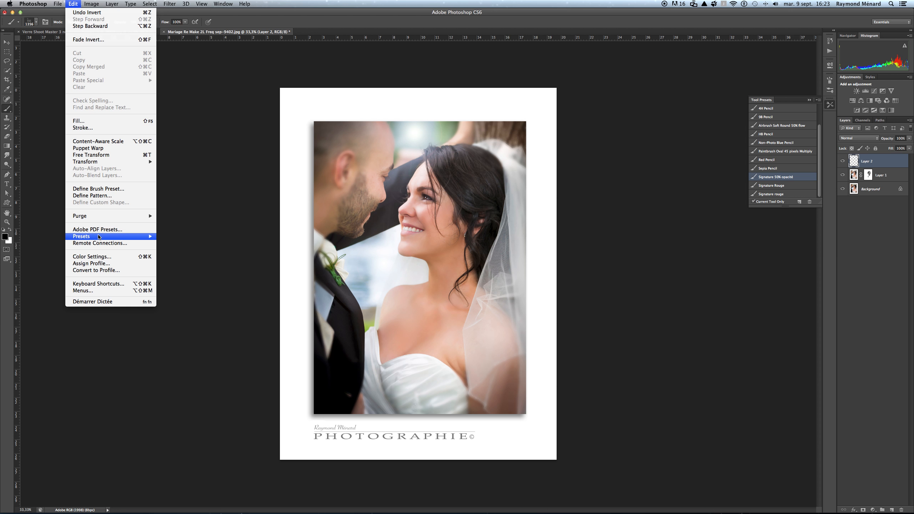
click(98, 284)
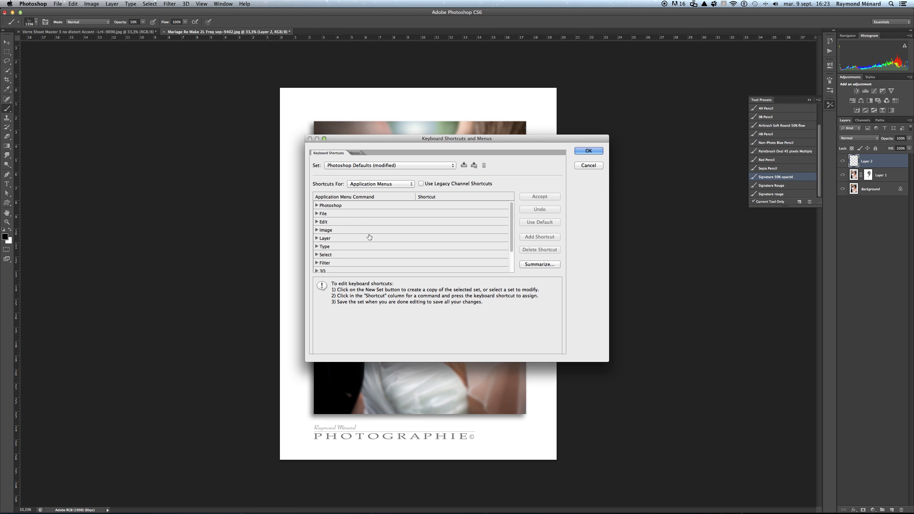
scroll(369, 237, down, 3)
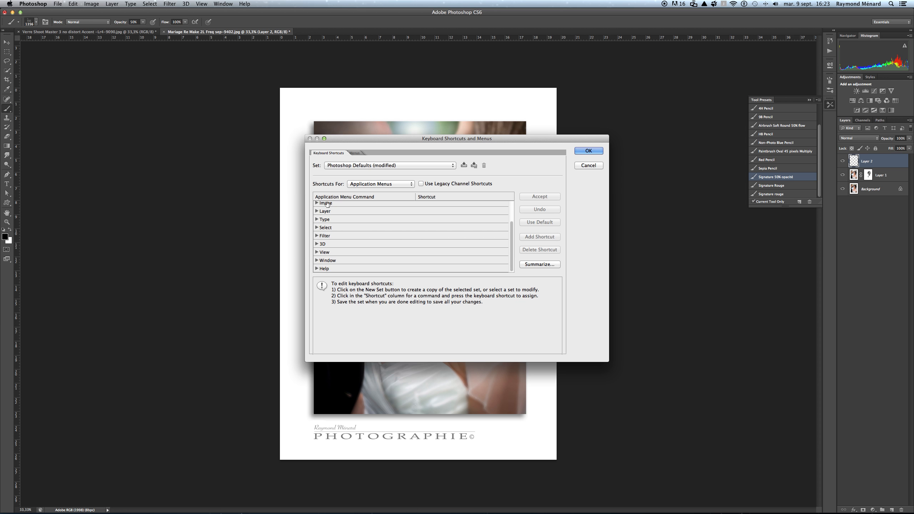
click(326, 204)
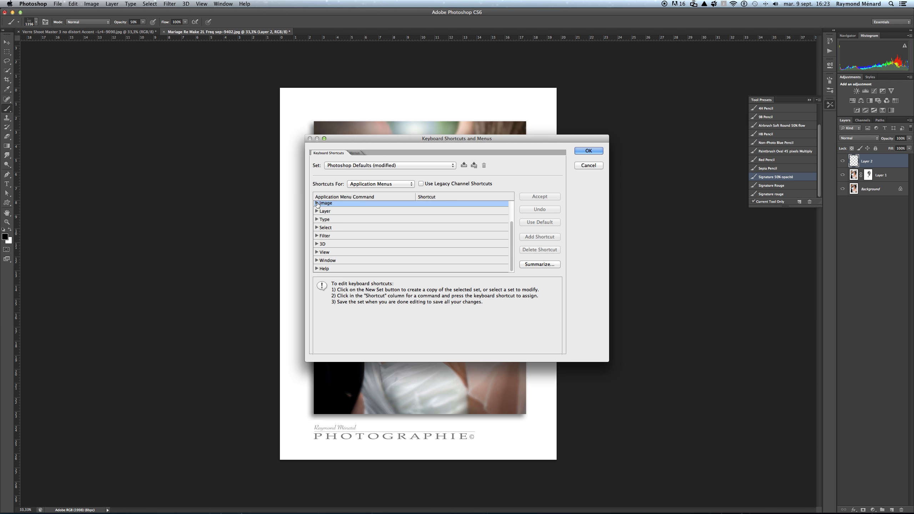
click(317, 203)
scroll(451, 250, down, 5)
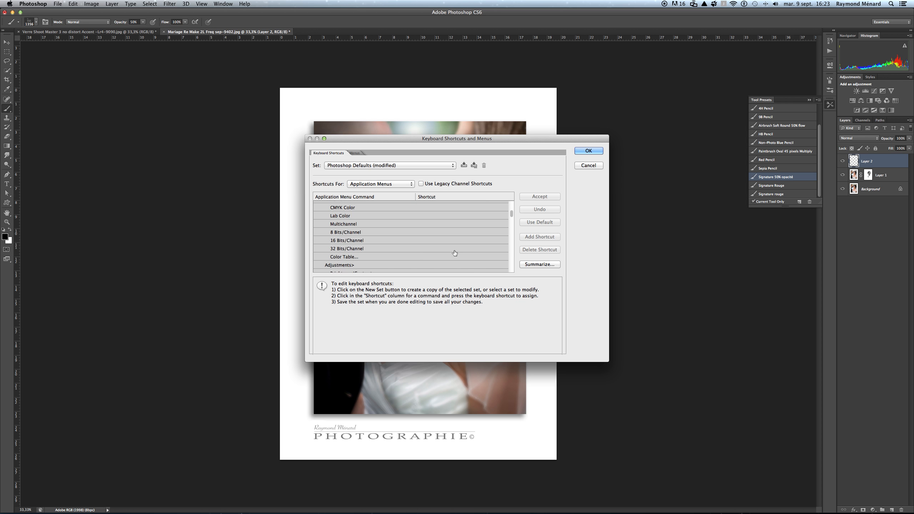
click(581, 152)
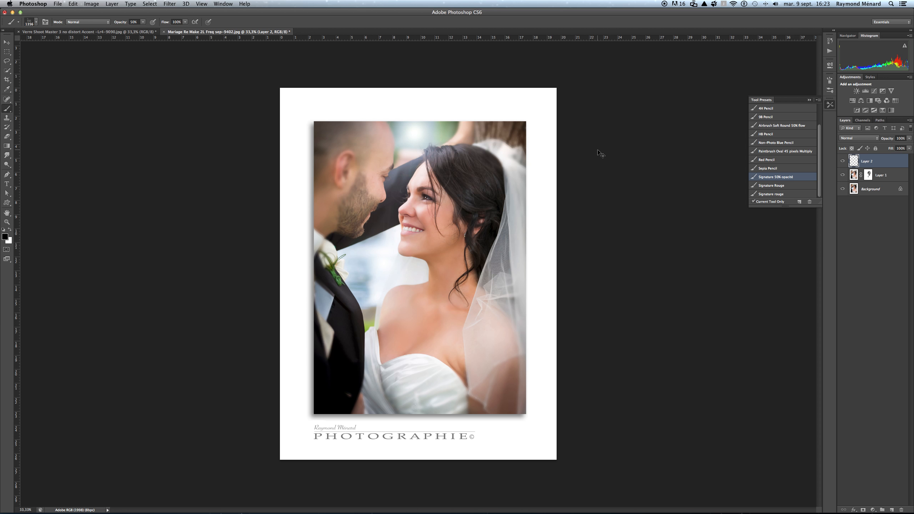
Scale the signature on Layer 2 proportionally to 80% with Free Transform.
key(super+t)
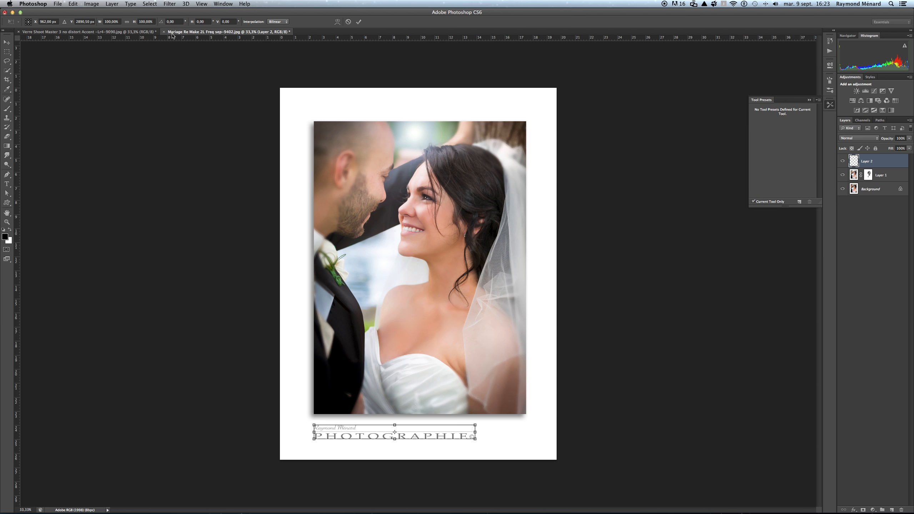
click(72, 4)
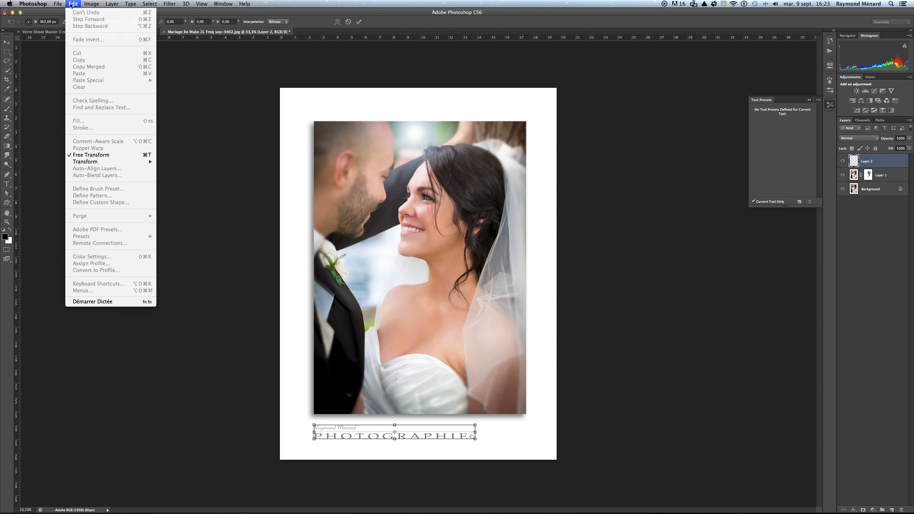
mouse_move(100, 162)
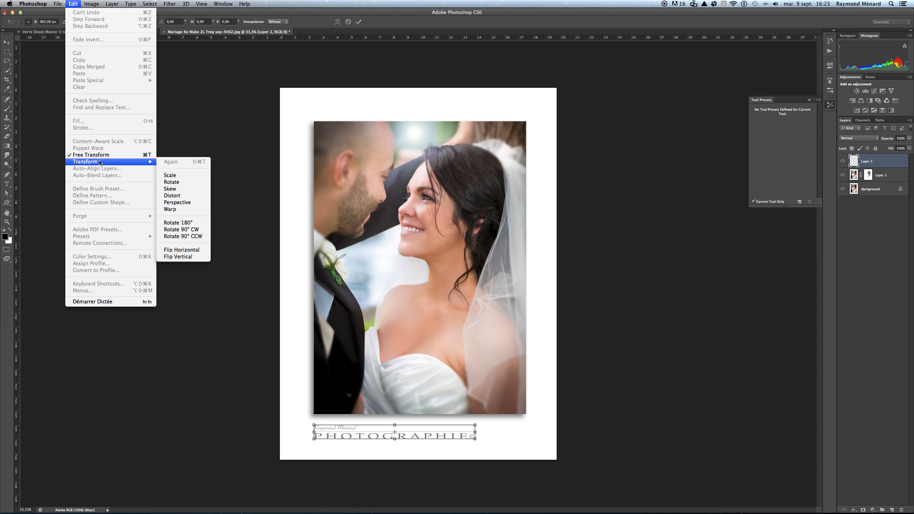
click(316, 13)
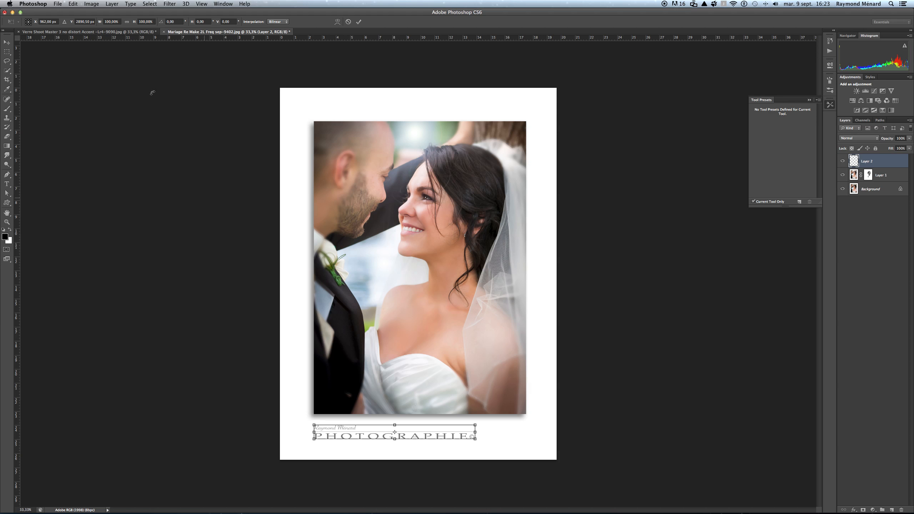
click(127, 22)
click(108, 22)
text(0)
key(Return)
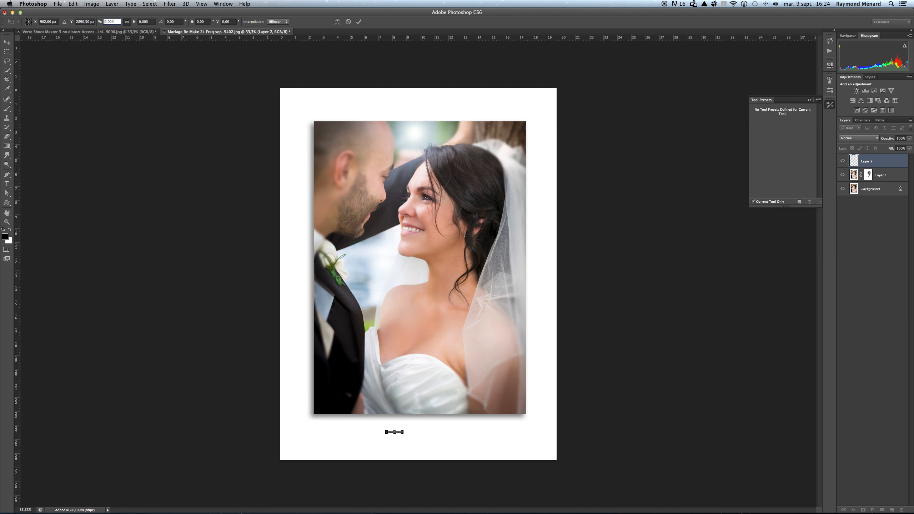
text(7)
key(Return)
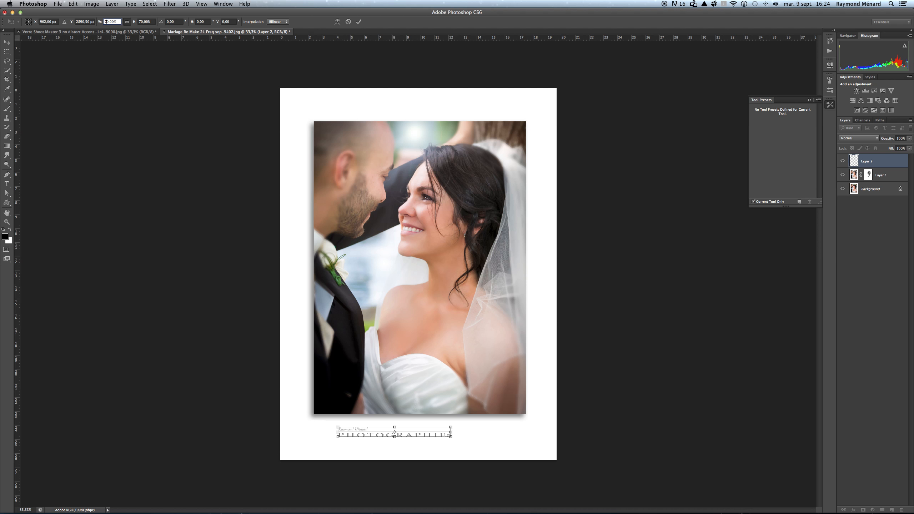
text(8)
key(Return)
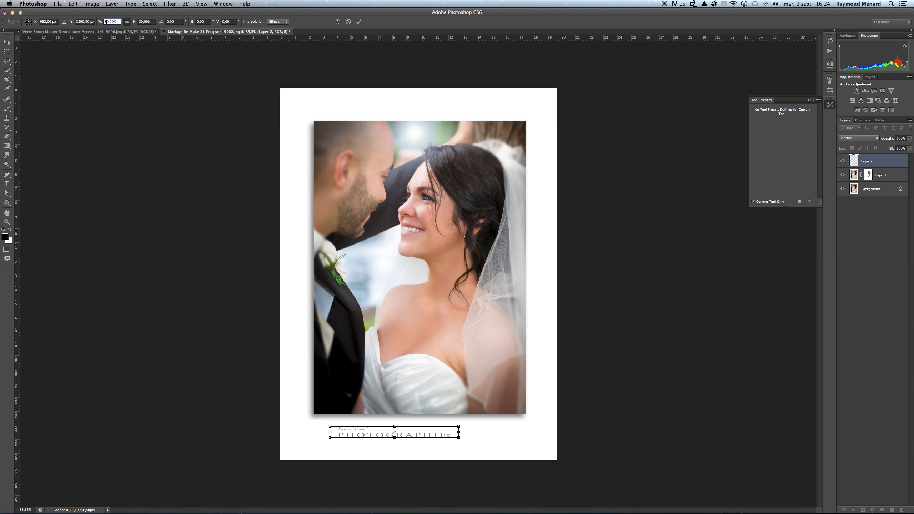
click(437, 429)
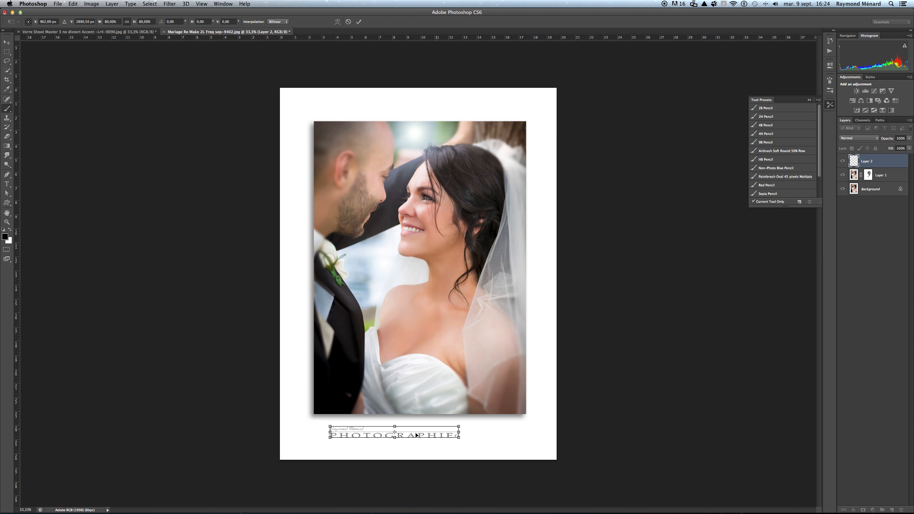
key(Return)
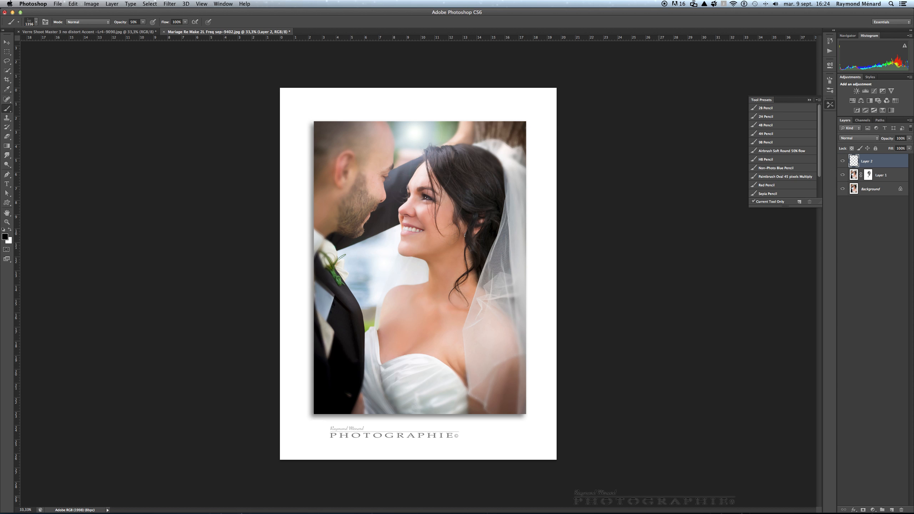
Move the signature so that it starts at the photo's left edge, just below the photo.
click(8, 43)
click(360, 436)
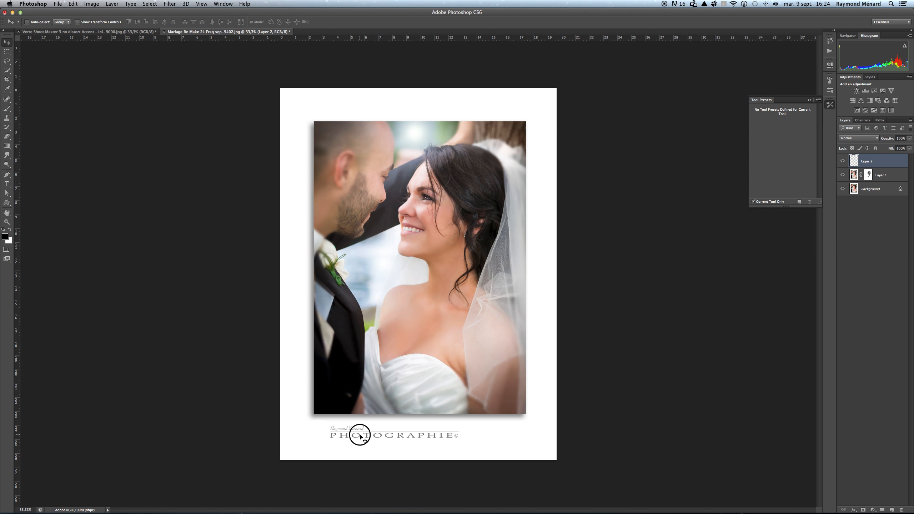
drag(360, 436, 344, 434)
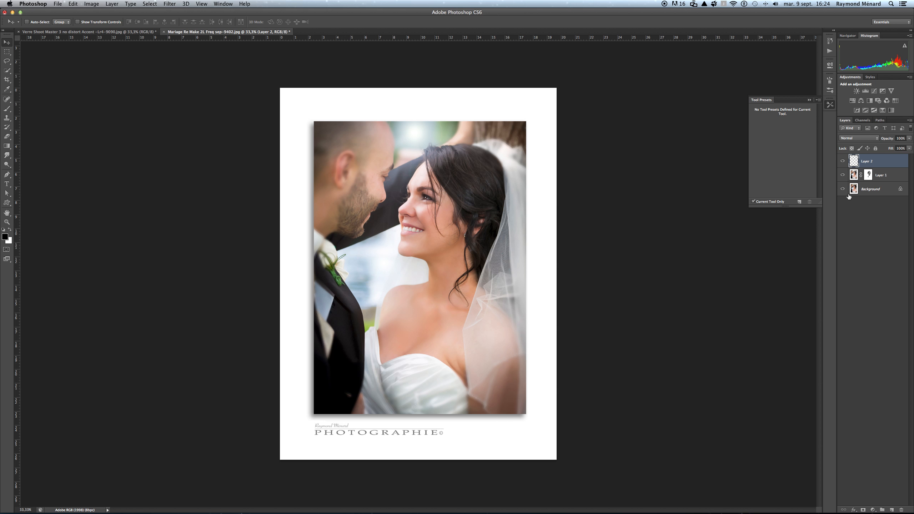
Group Layer 1 and Layer 2, and hide the group to compare with the original photo.
shift+click(895, 175)
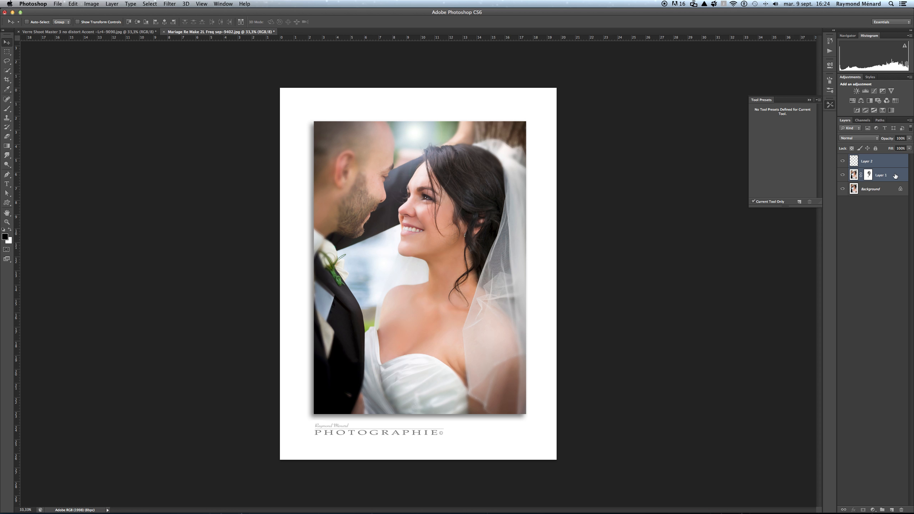
key(super+g)
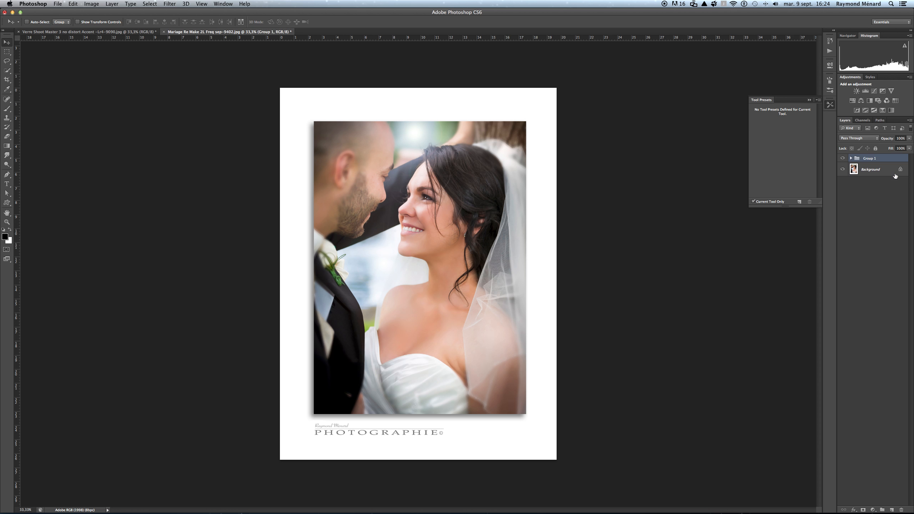
click(843, 158)
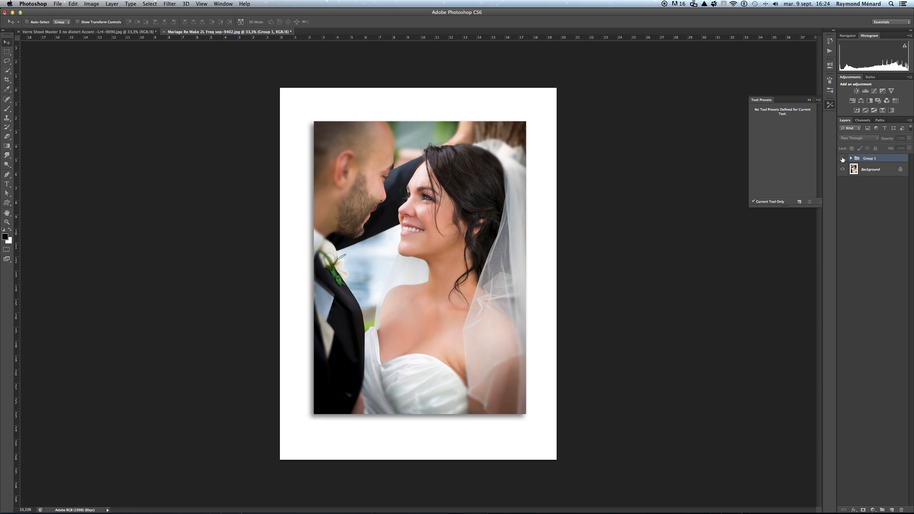
Make Group 1 visible again and flatten the image into a single Background layer.
click(842, 159)
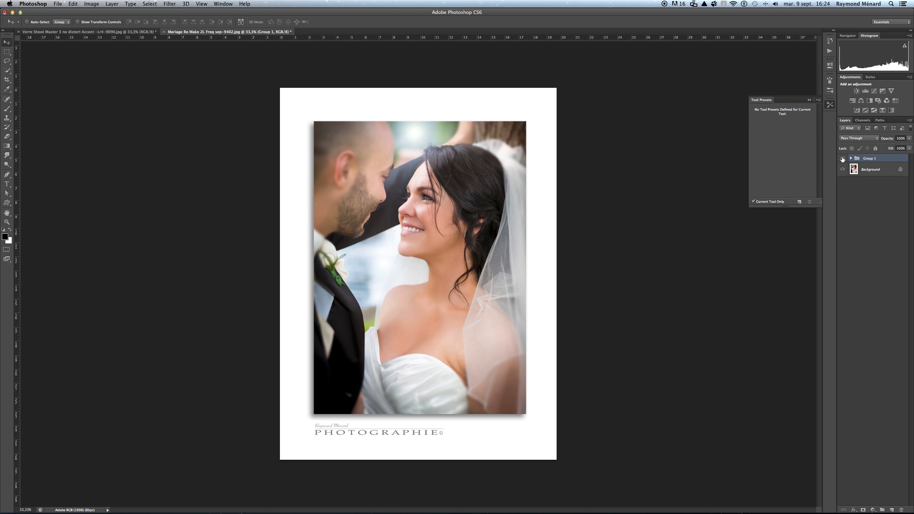
click(111, 4)
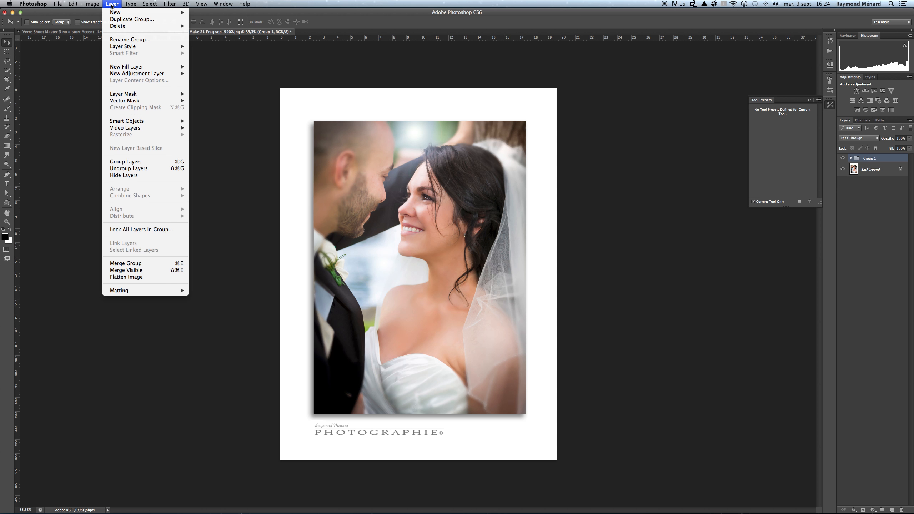
click(148, 276)
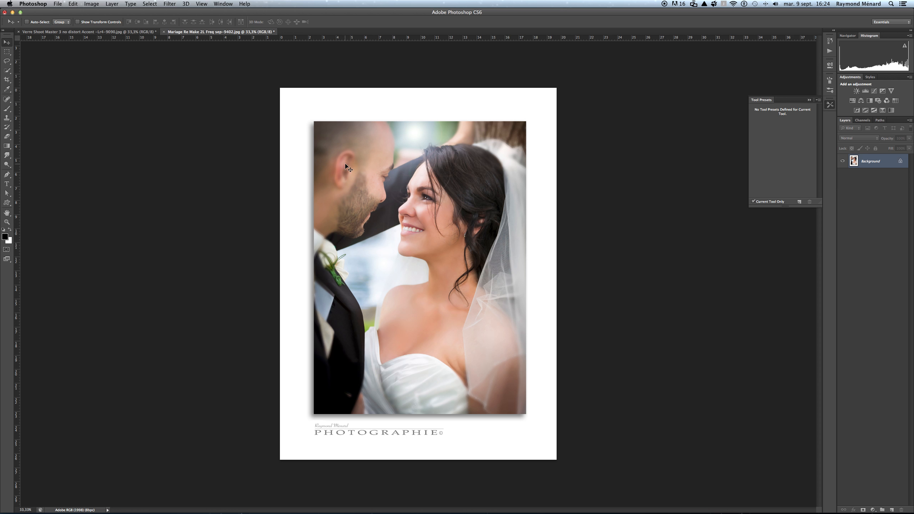
Examine the Image Size settings recorded in the reduire, resharp action of the Réduction 100 resharp set.
click(809, 101)
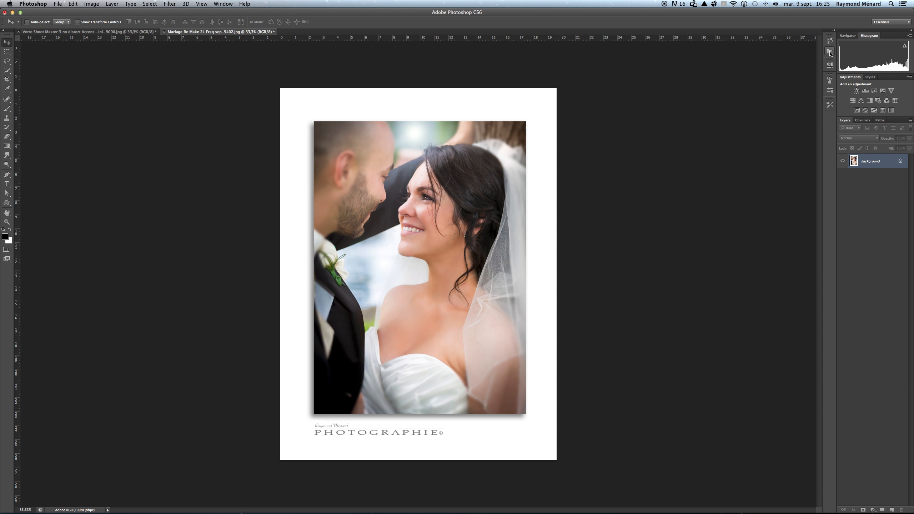
click(830, 52)
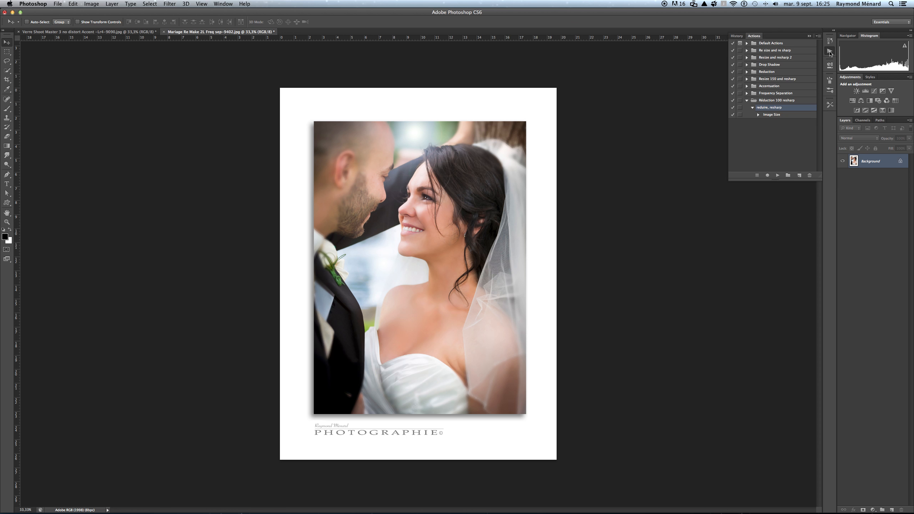
click(766, 115)
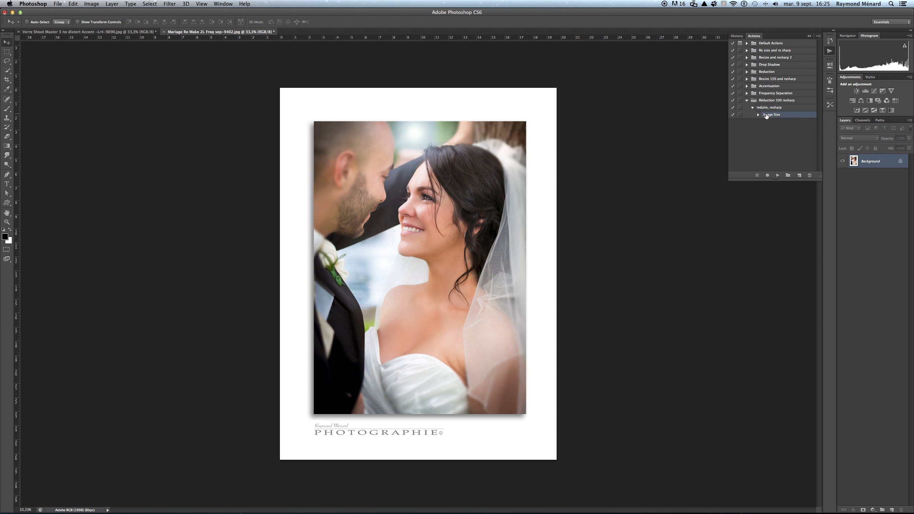
click(764, 107)
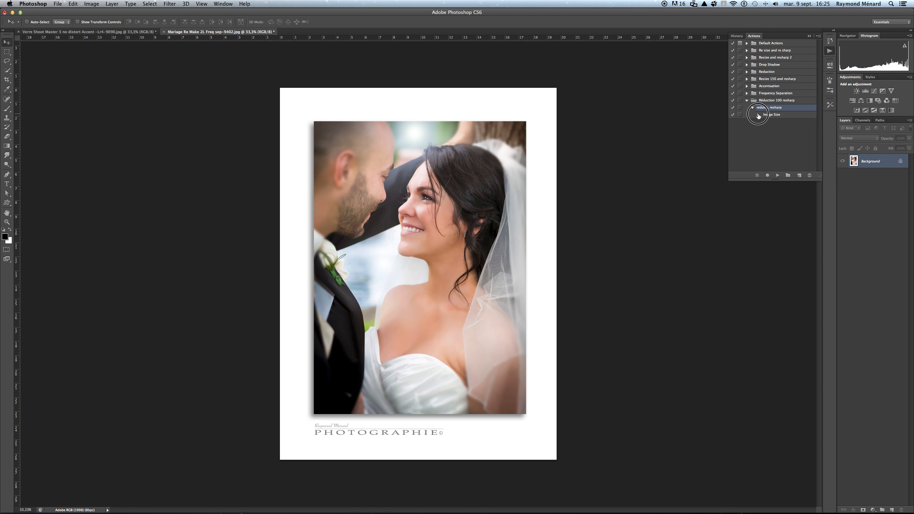
click(758, 115)
click(769, 100)
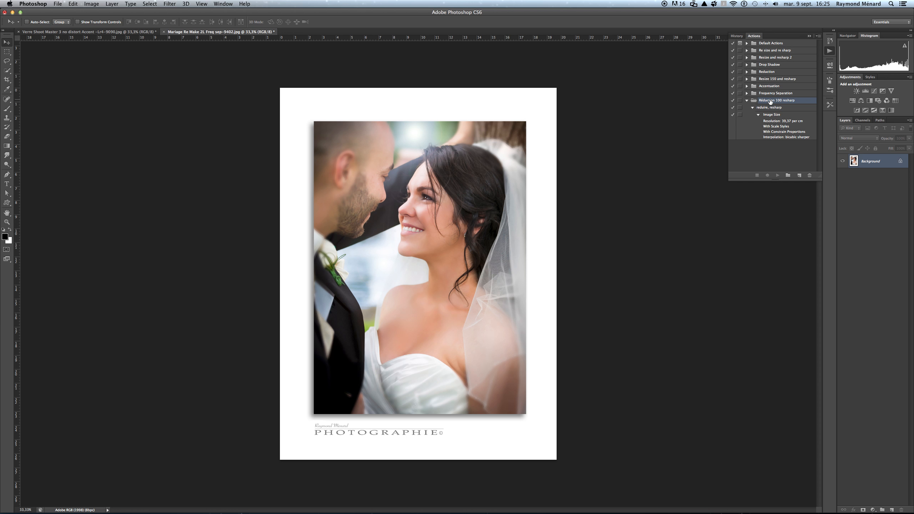
click(758, 114)
click(752, 107)
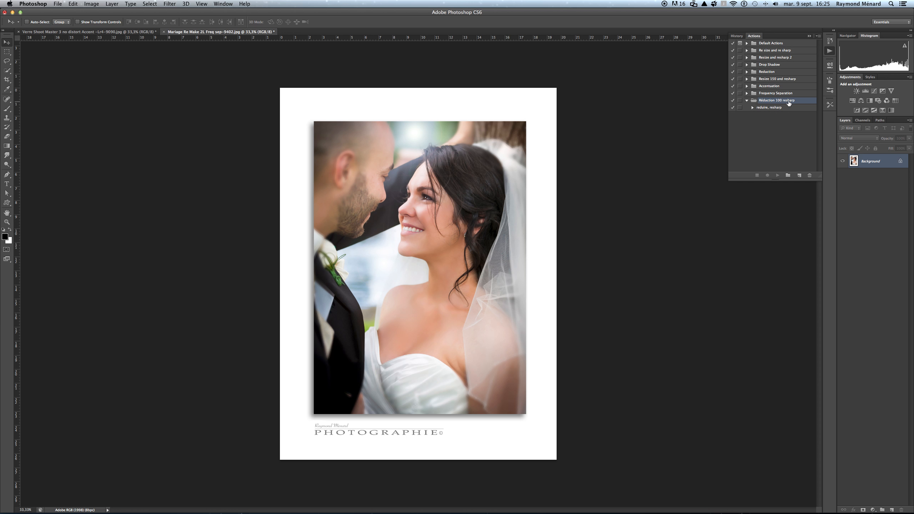
Try the reduire, resharp action on the flattened wedding photo, and undo the resize.
click(765, 109)
click(777, 175)
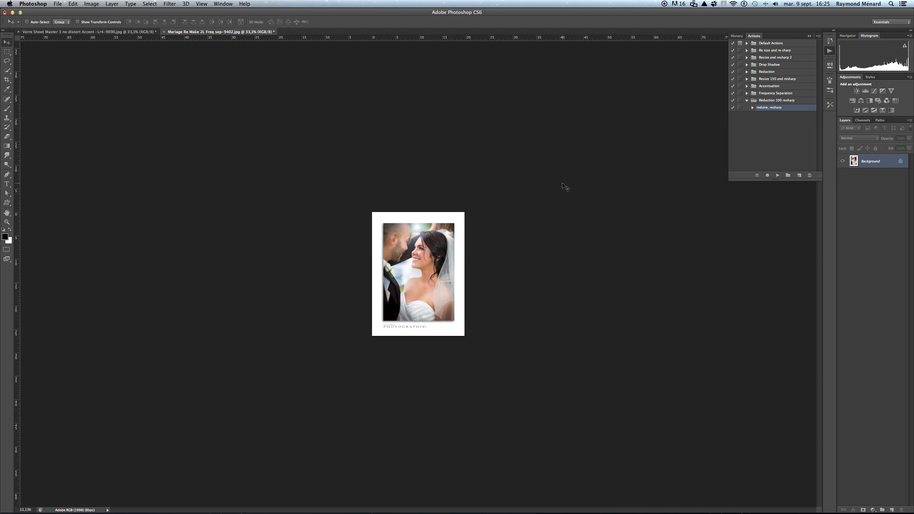
key(super+z)
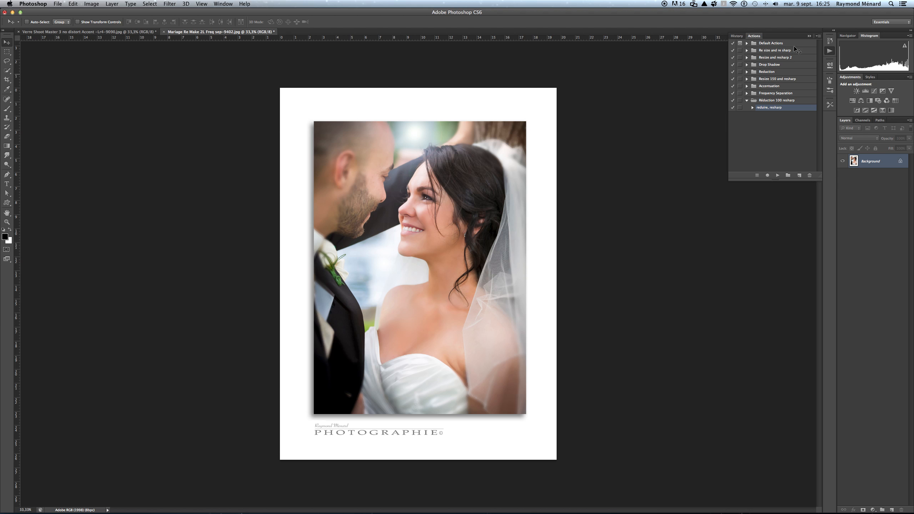
Hide the actions list, display the tool presets, and activate the Brush tool with the signature brush tip.
click(809, 36)
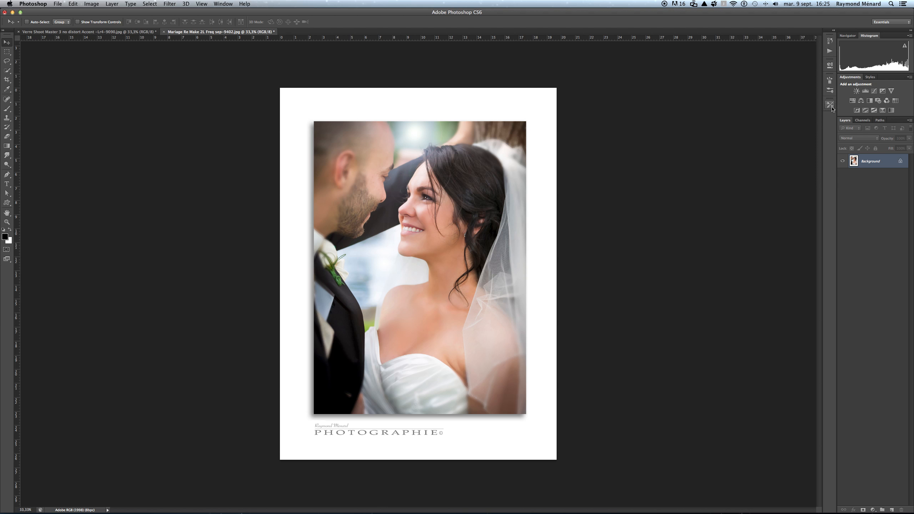
click(830, 106)
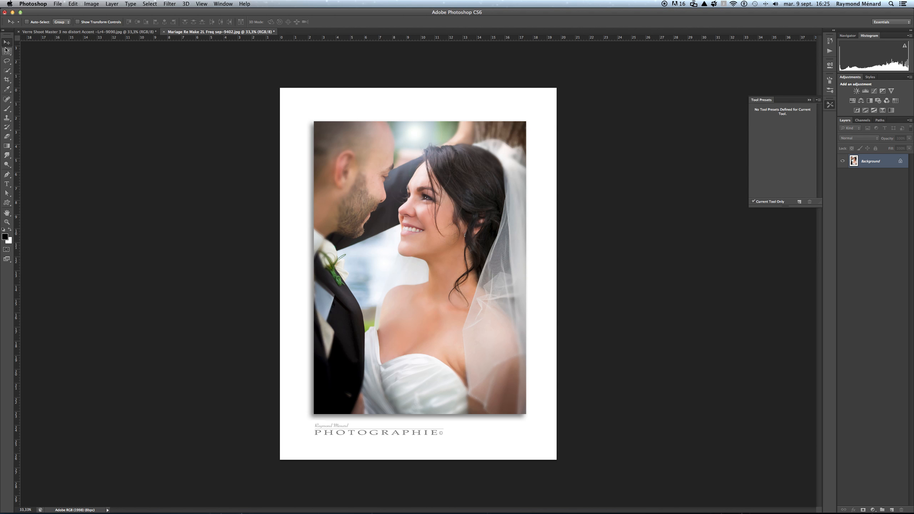
click(7, 109)
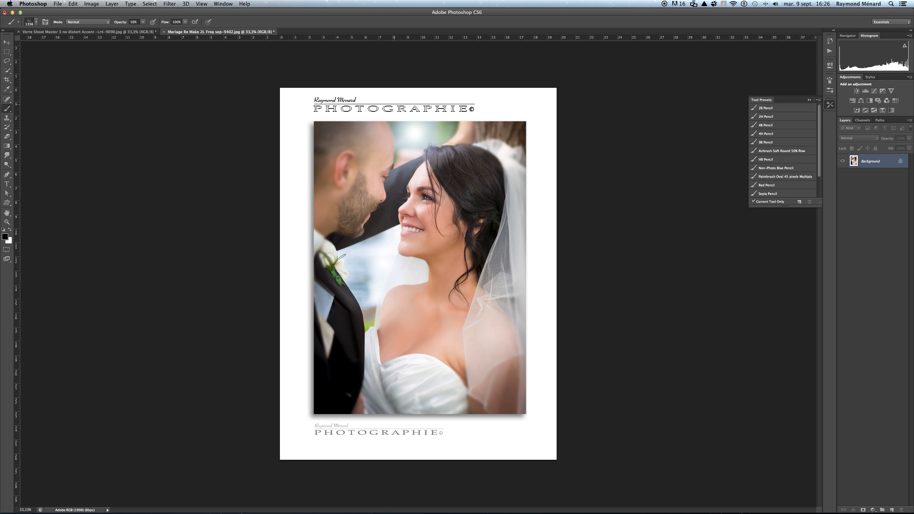
key(alt+super+d)
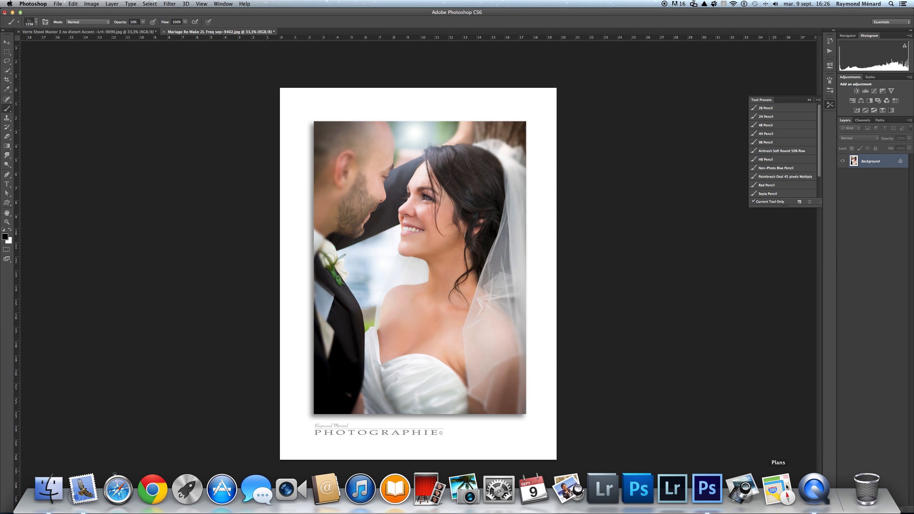
right_click(814, 466)
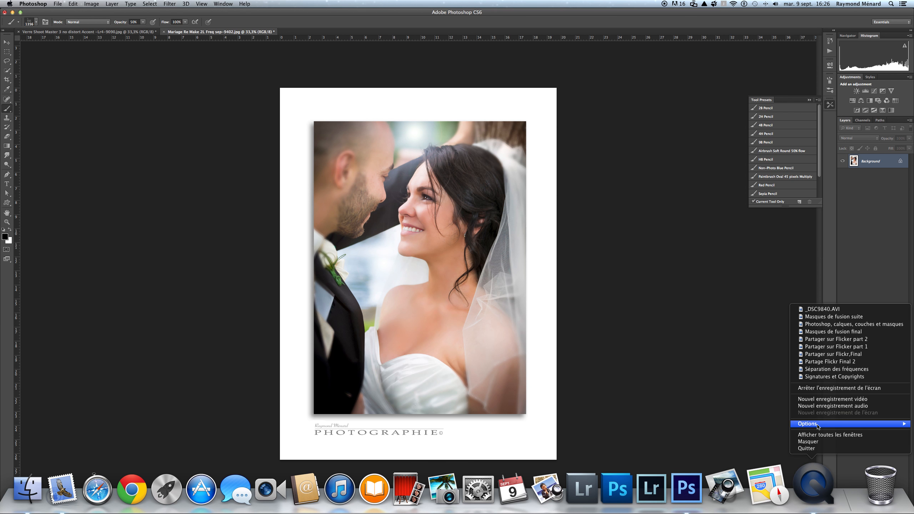